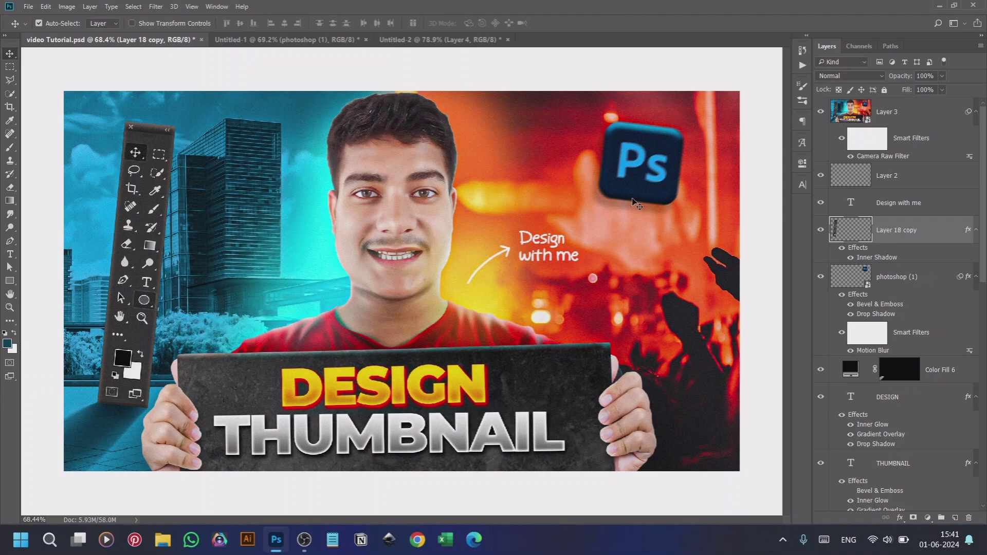
Look over the source assets in Untitled-1: the held board, the Photoshop logo, the man's portrait and the tool panel
click(435, 39)
click(307, 39)
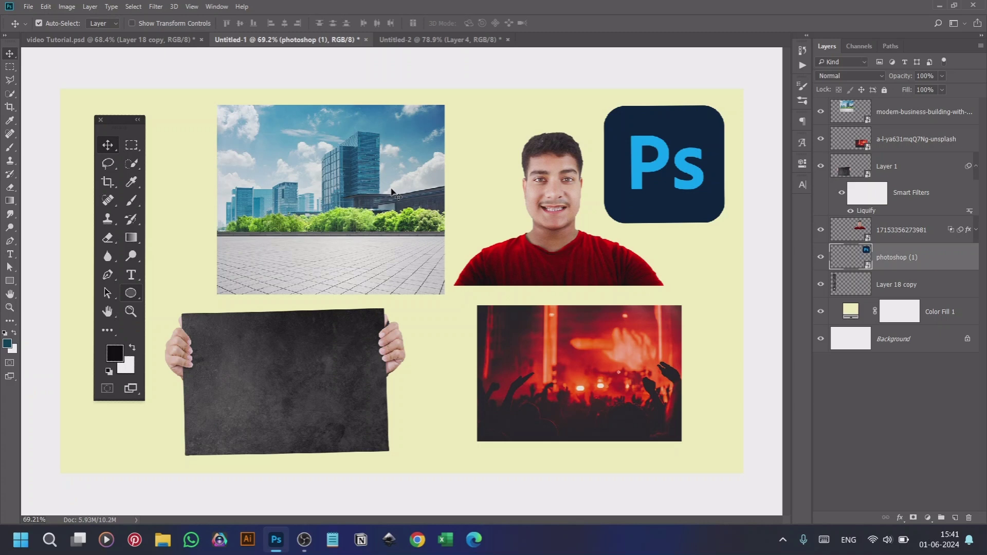
click(232, 375)
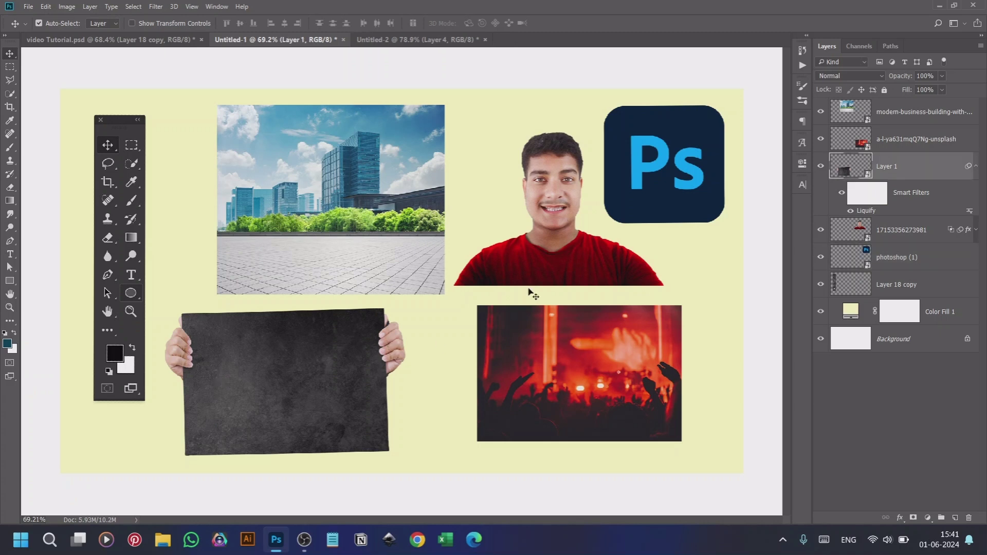
click(647, 177)
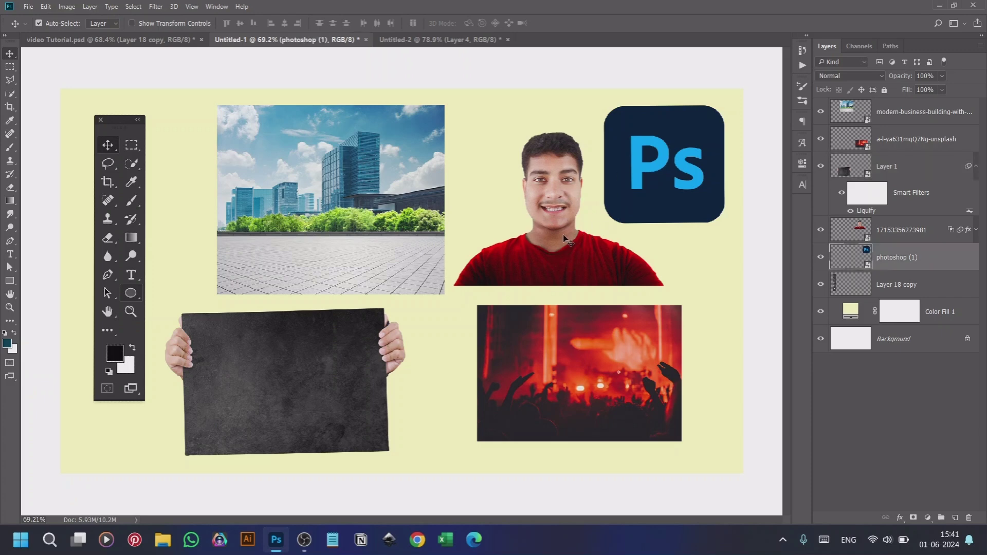
click(558, 252)
click(131, 271)
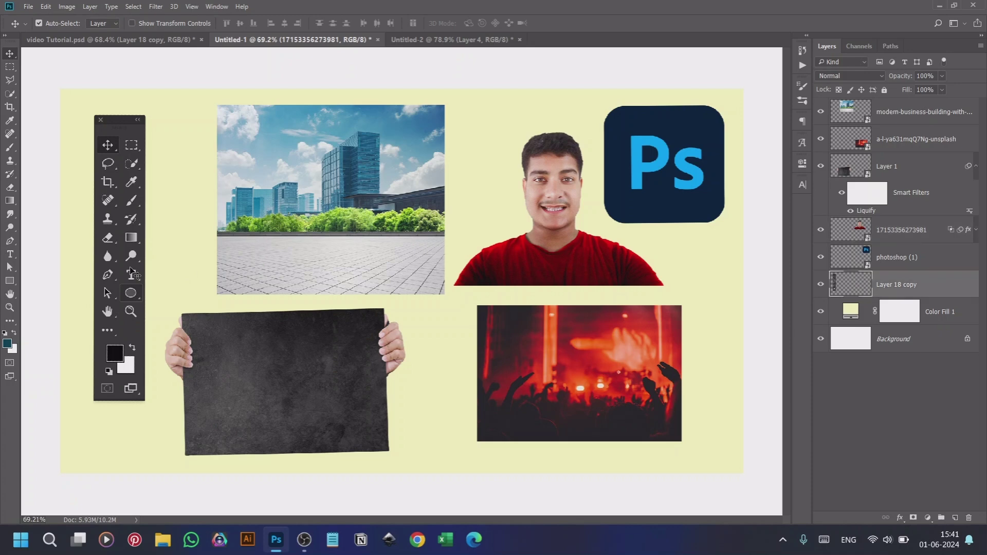
Open the held board's smart object, compare the board with and without its dark texture and fill layers, and close it
click(302, 383)
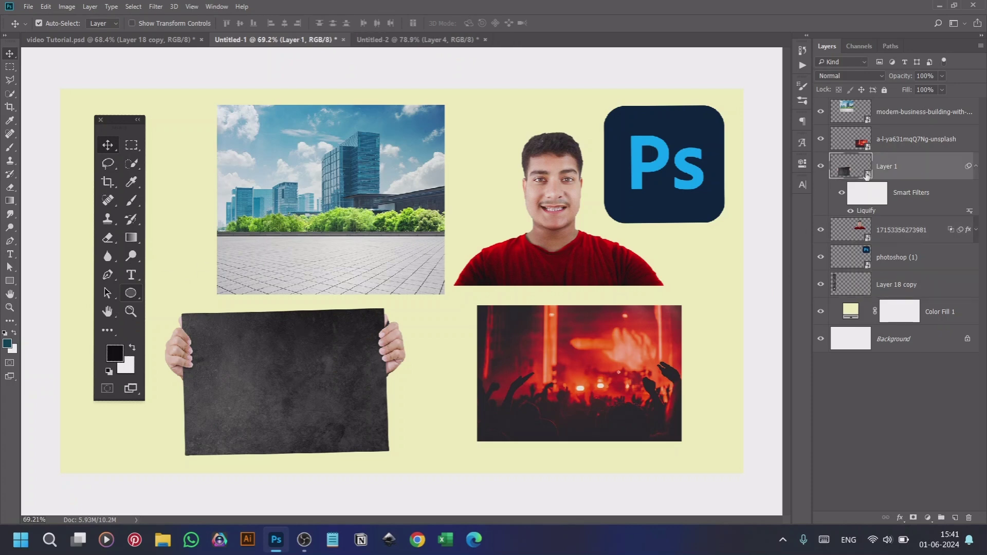
double_click(868, 175)
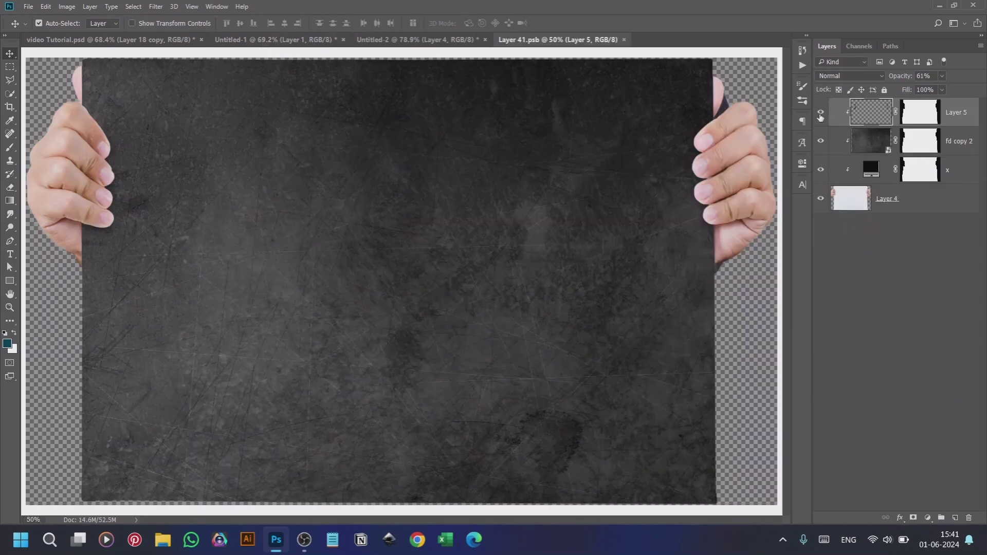
click(821, 141)
click(821, 169)
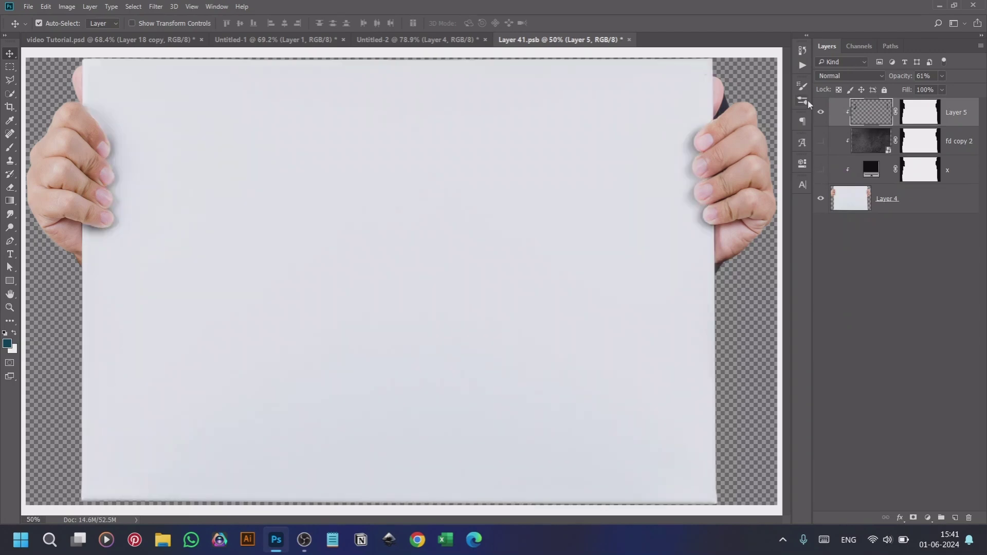
click(822, 142)
click(821, 169)
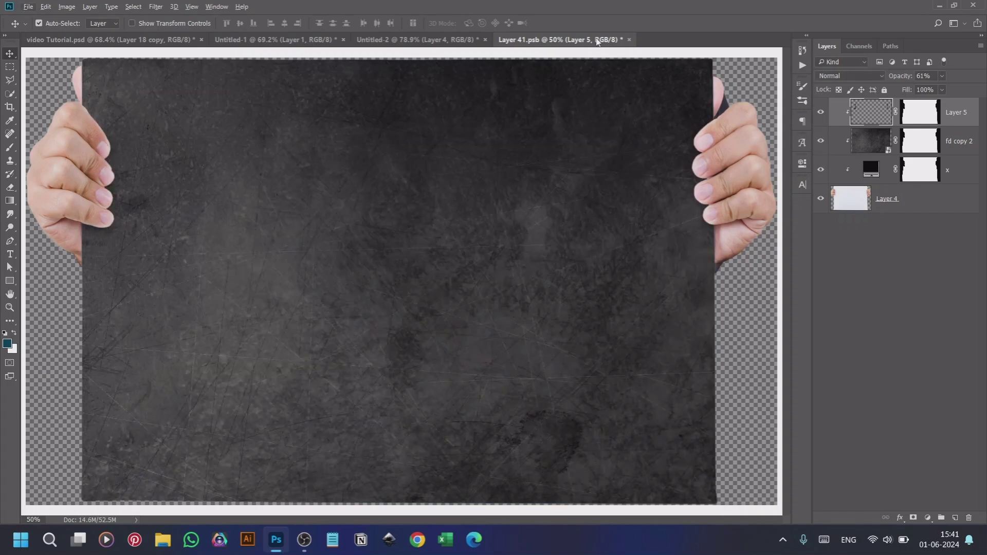
key(ctrl)
click(629, 40)
Create a 1920 × 1080 px, 300 ppi RGB document with a white background and set its canvas surround to a gray preset
key(ctrl+n)
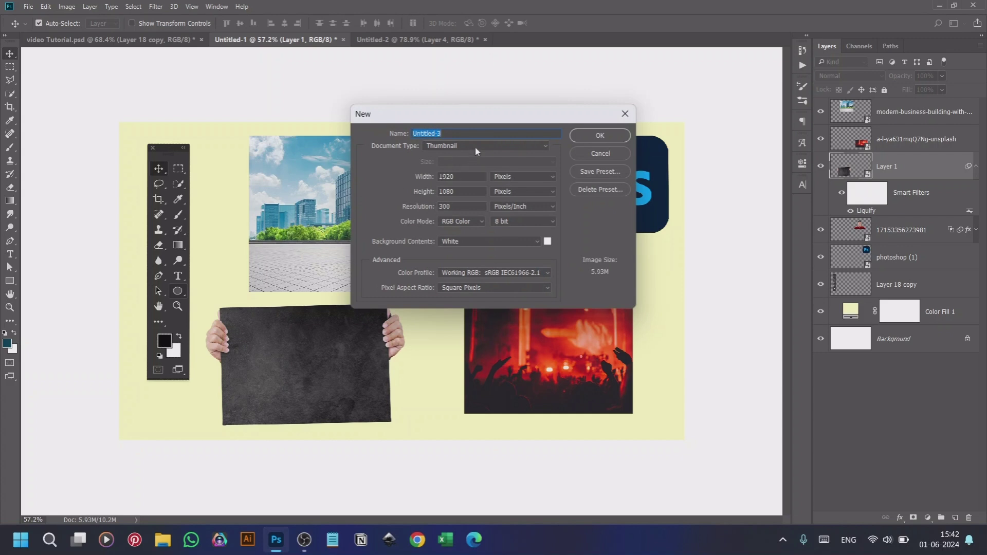
drag(479, 115, 436, 125)
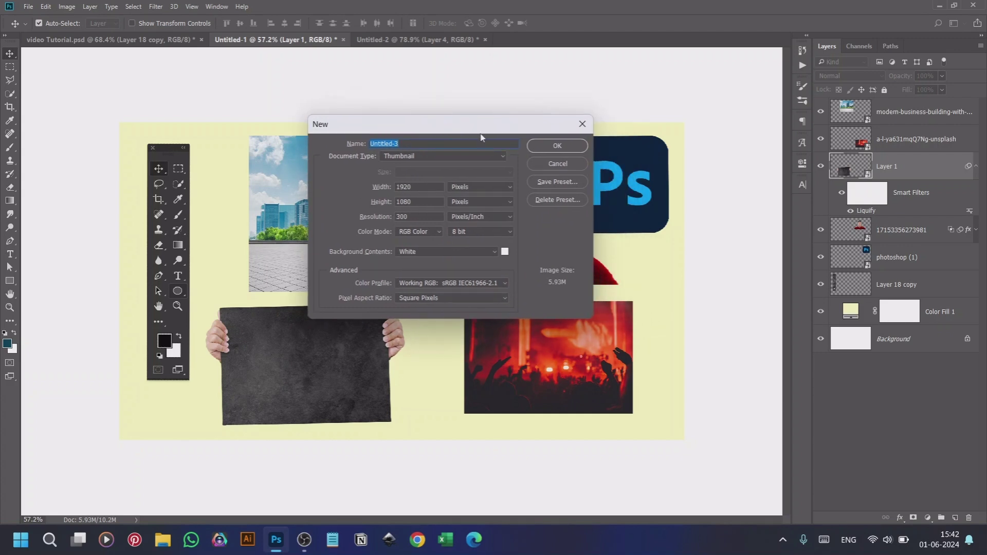
click(557, 147)
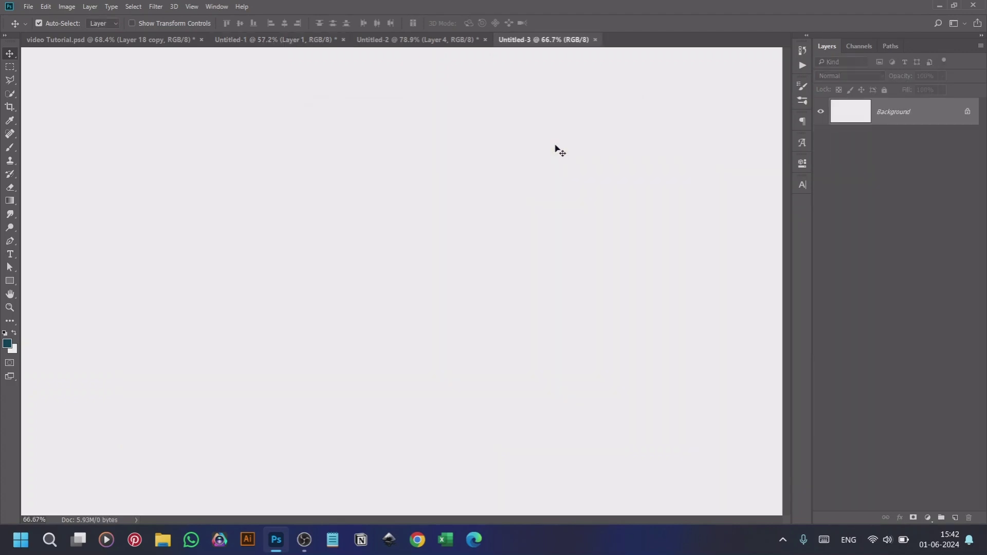
right_click(668, 95)
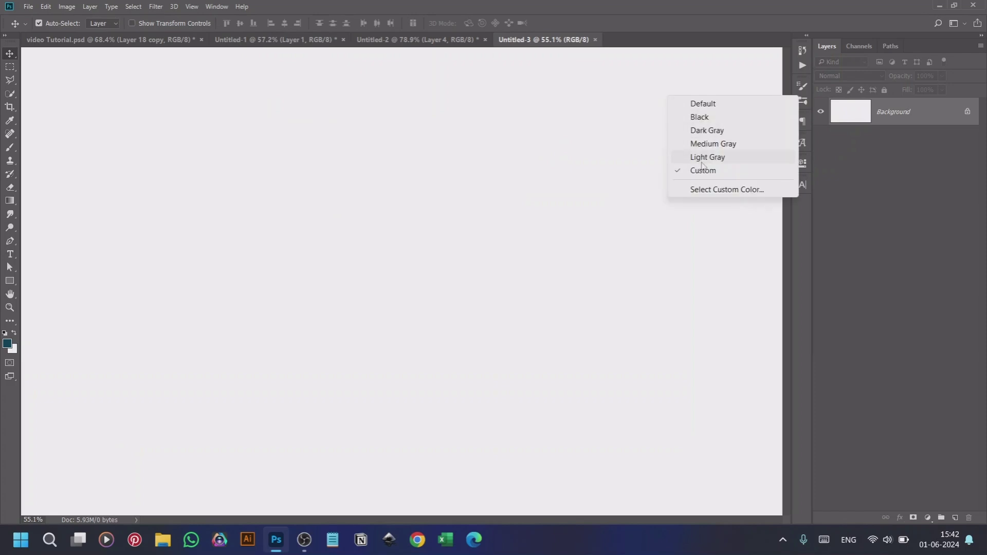
click(703, 151)
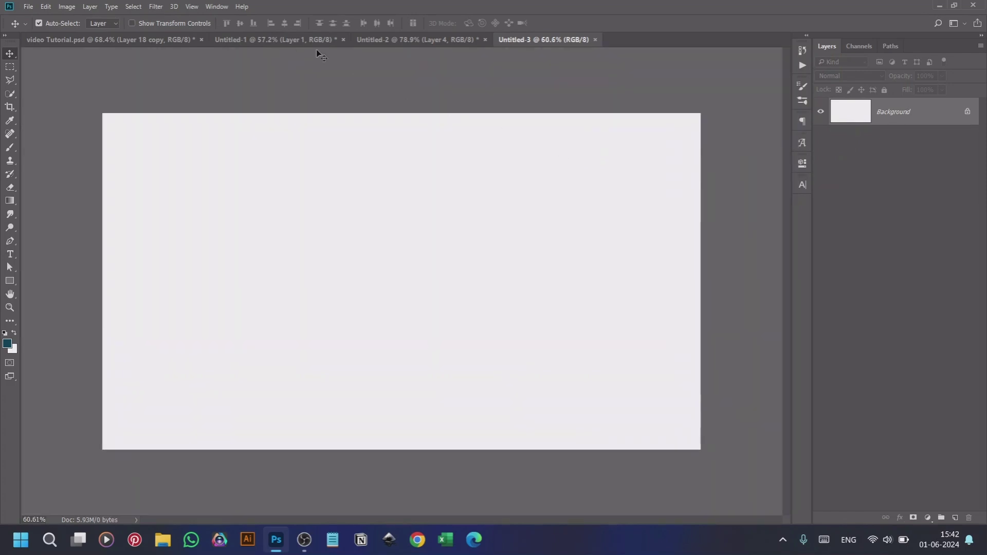
Copy the city building photo from Untitled-1 into the new document and add a vertical guide at 3.2 in, the canvas centre
click(293, 40)
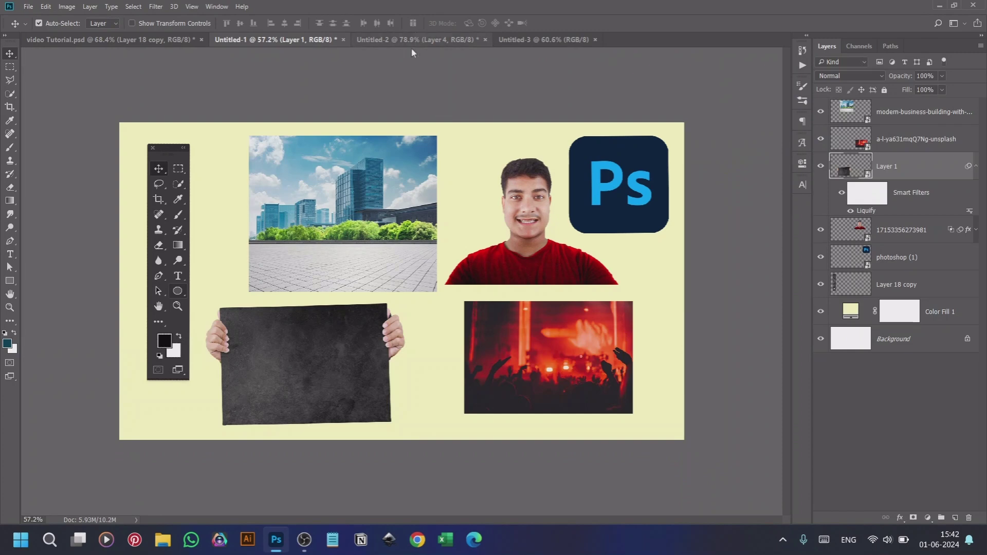
drag(366, 181, 247, 192)
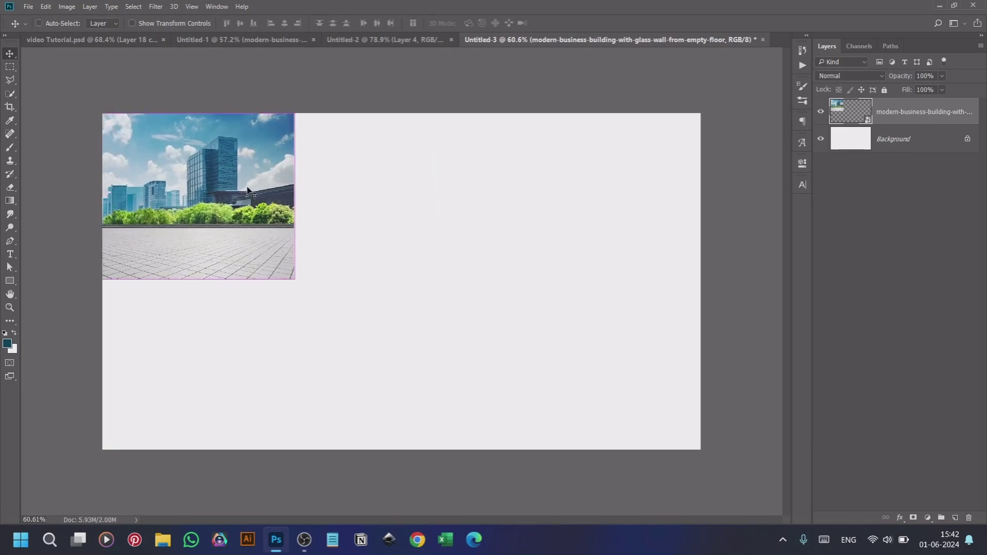
key(ctrl+r)
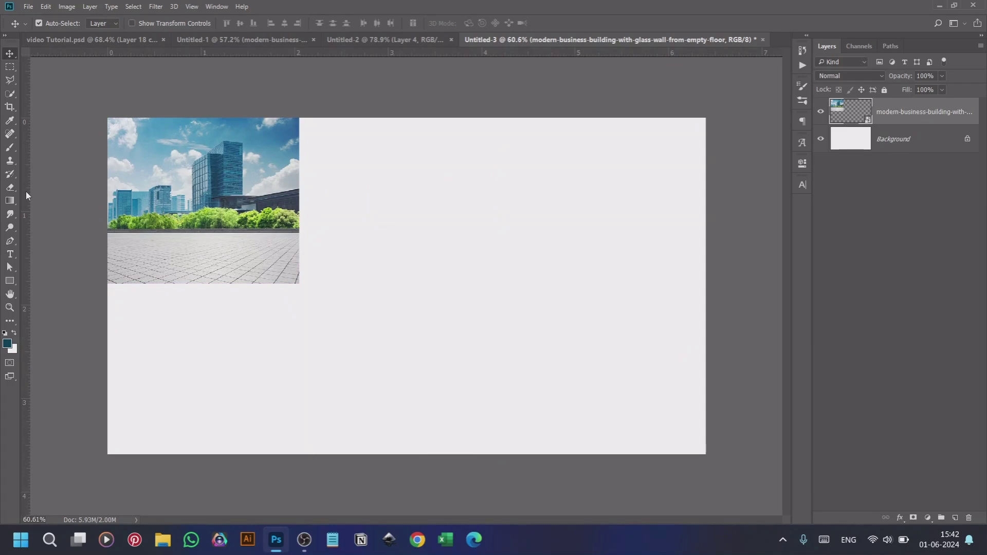
drag(26, 192, 406, 243)
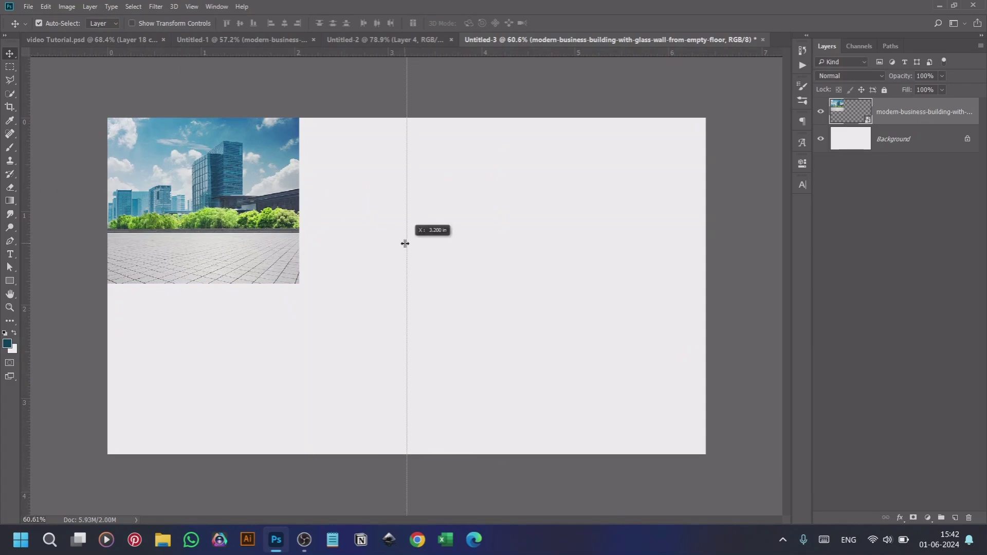
drag(406, 244, 406, 244)
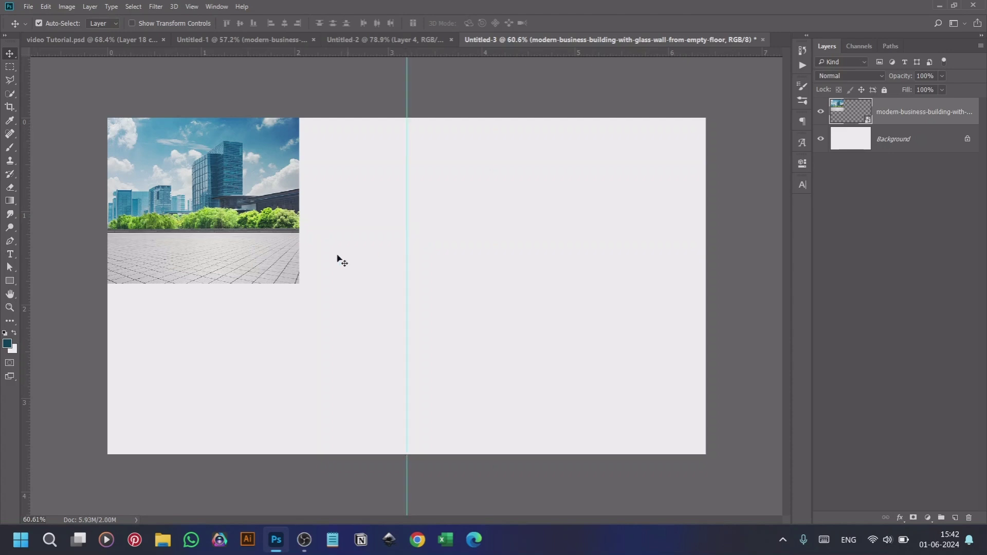
Scale the building photo to about 25.9% and place it across the canvas's left half, extending past the guide
drag(206, 253, 247, 263)
key(ctrl+t)
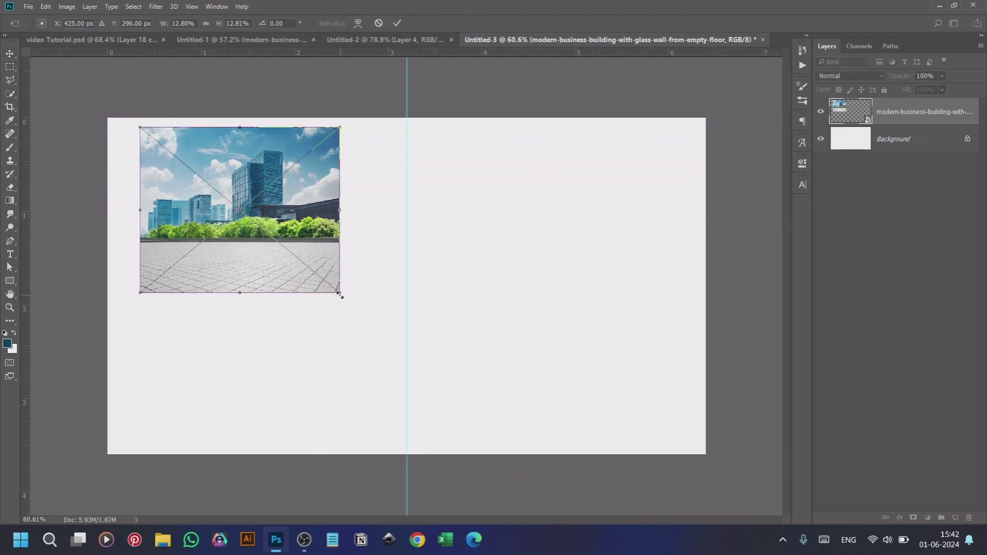
drag(340, 293, 560, 443)
drag(493, 408, 427, 392)
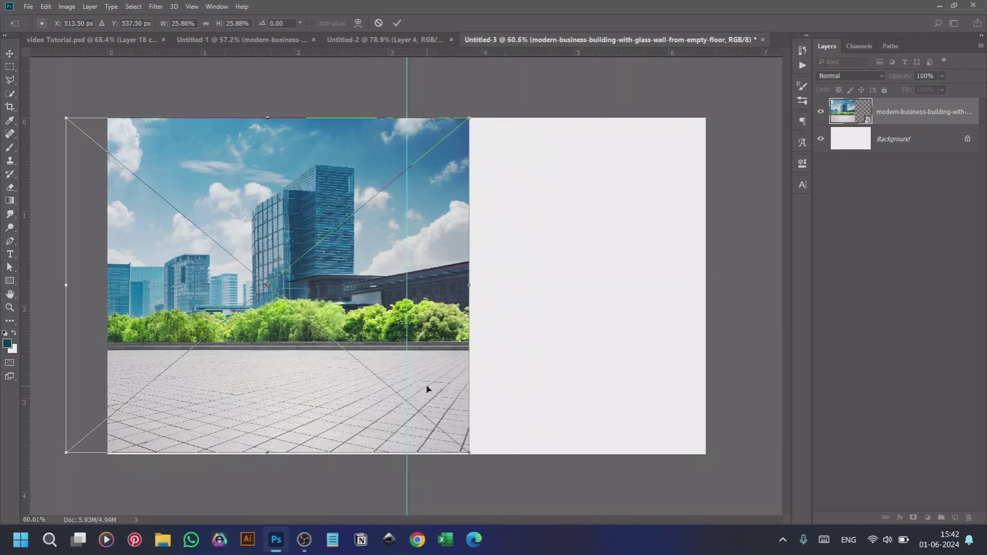
key(Return)
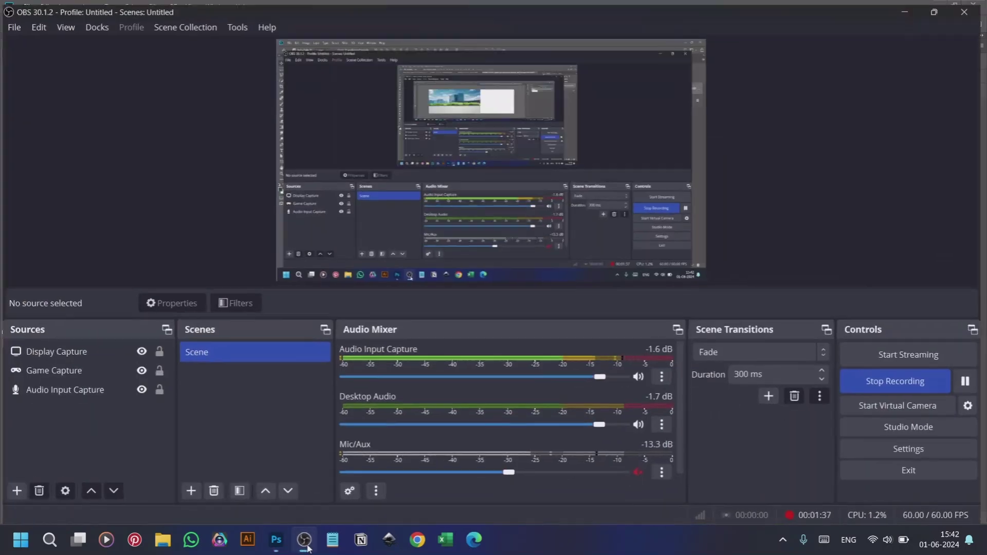
click(306, 544)
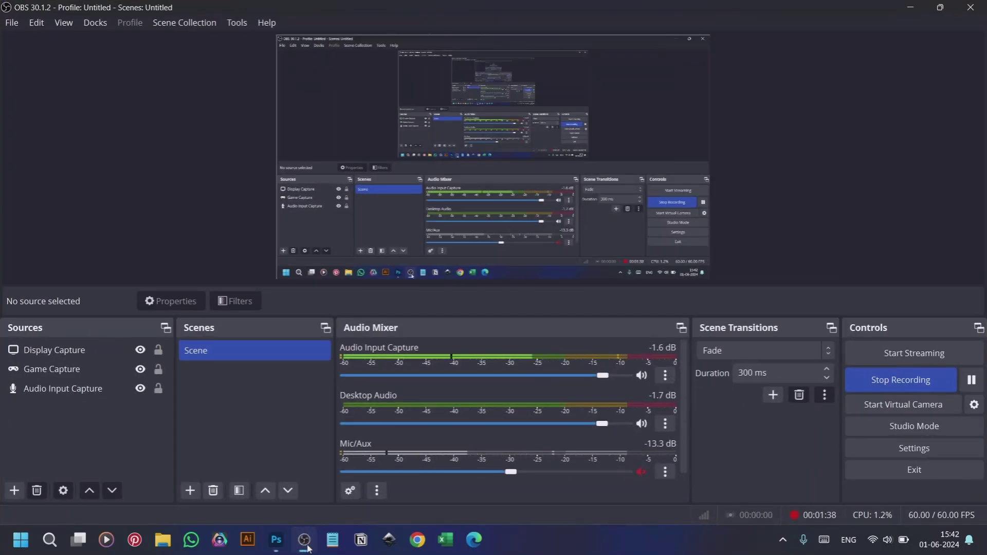
click(306, 545)
Enlarge the building photo slightly so it fills the full canvas height
drag(455, 396, 446, 391)
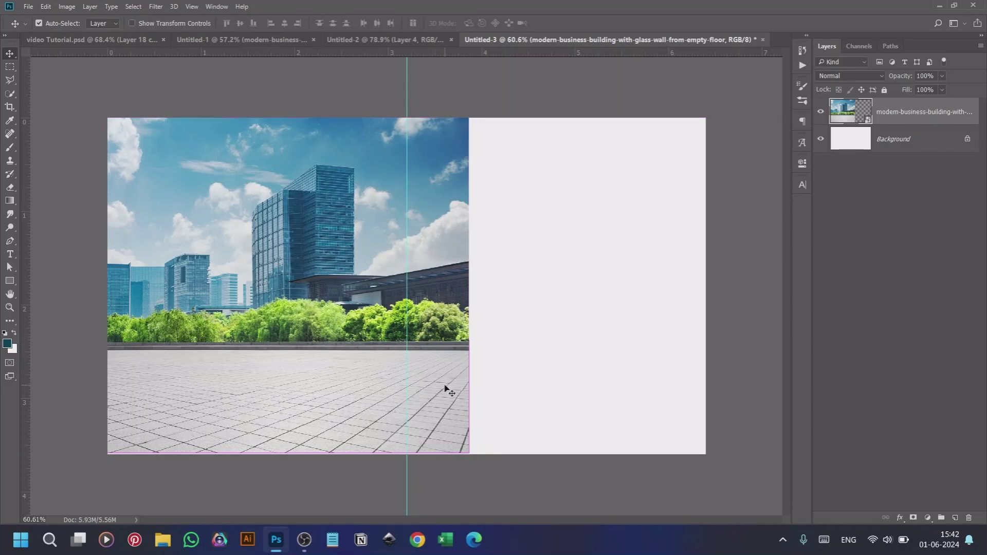
key(ctrl+t)
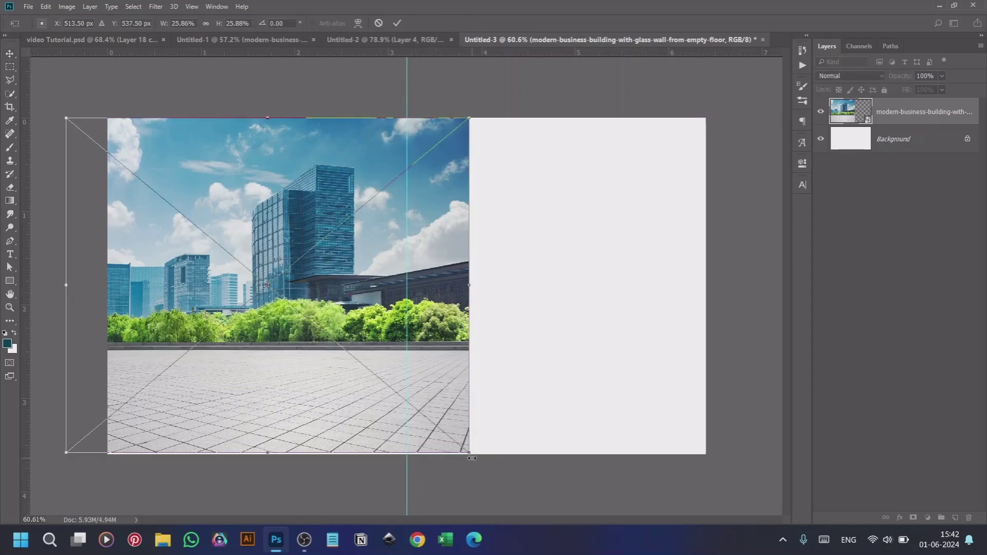
drag(470, 452, 474, 450)
key(Return)
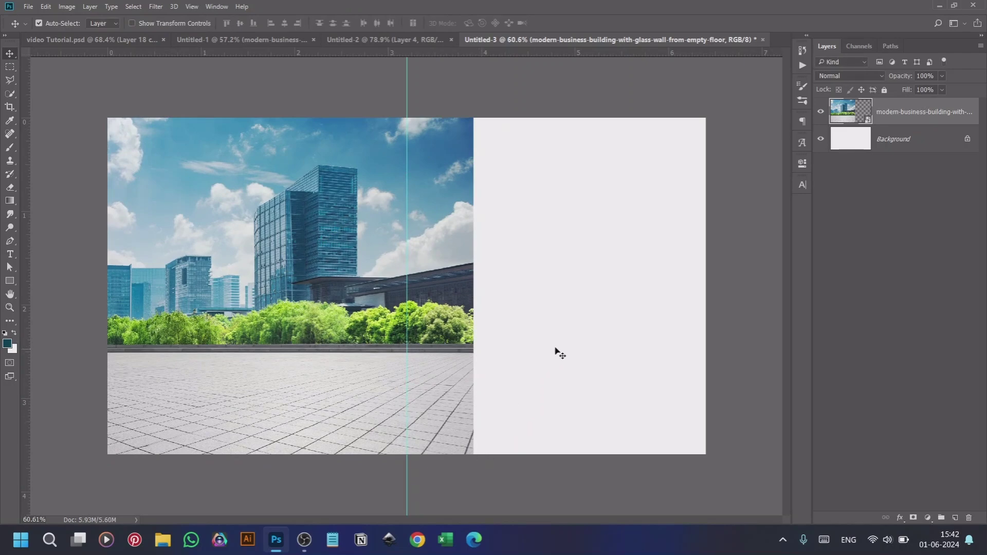
Copy the red concert crowd photo from Untitled-1 into Untitled-3, scale it to about 6.8% and place it over the canvas's right side
click(286, 45)
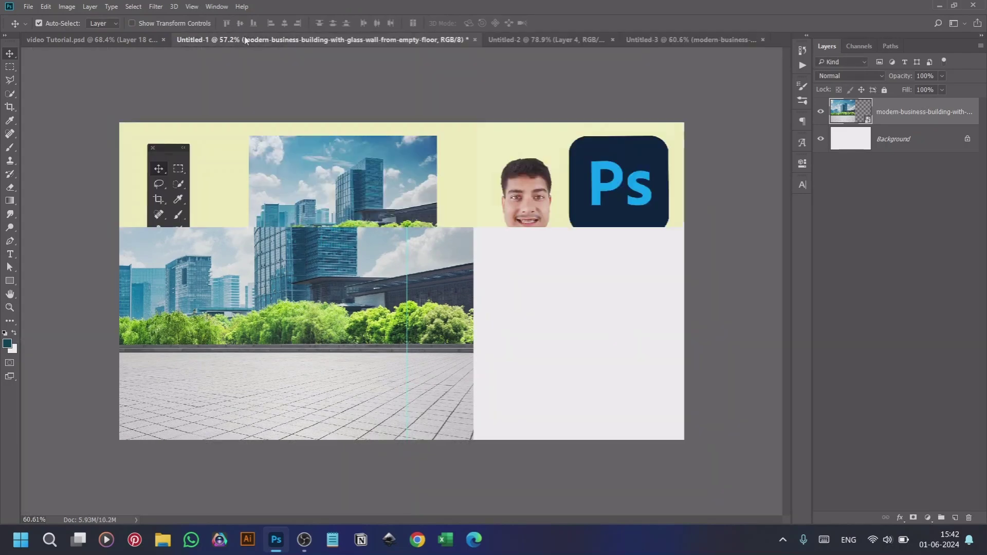
drag(549, 344, 471, 286)
key(ctrl+t)
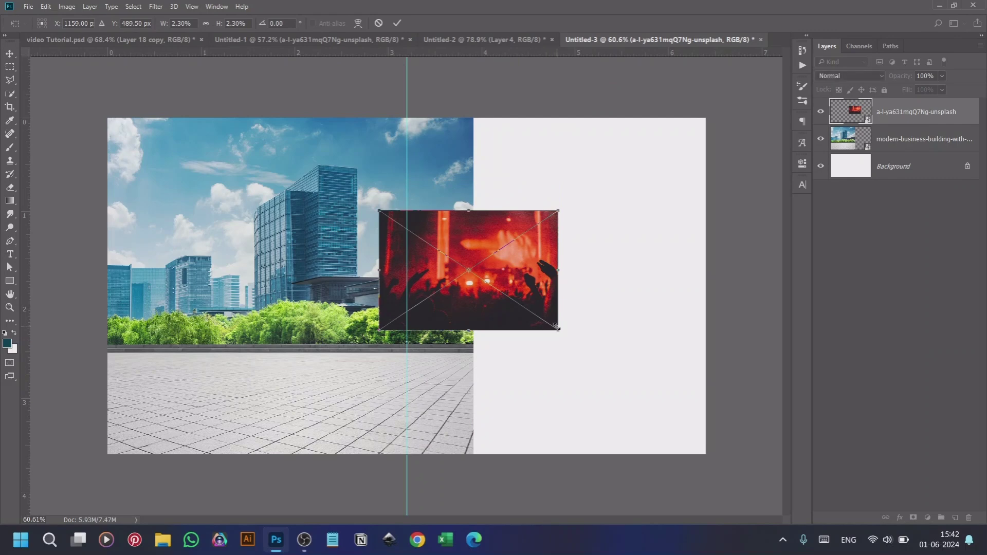
drag(557, 328, 732, 446)
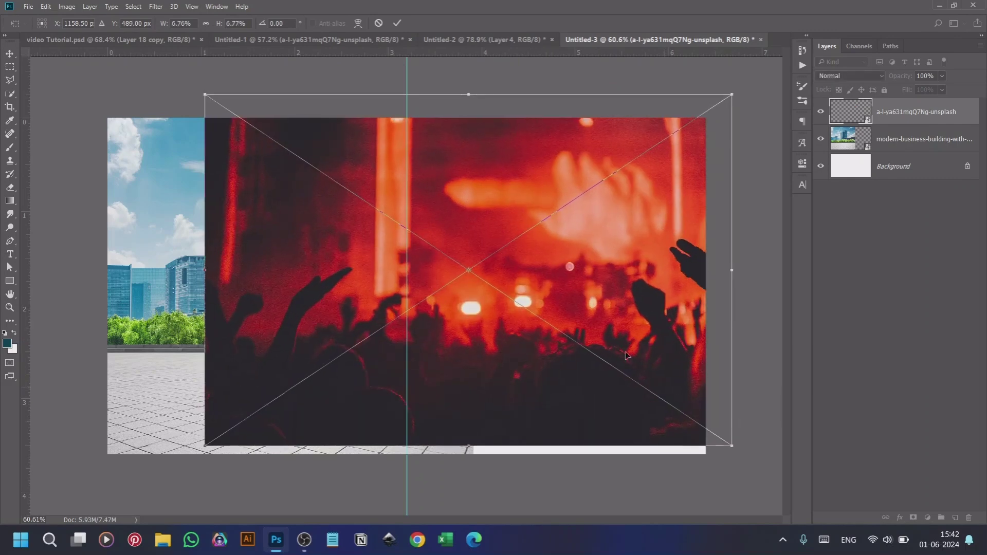
drag(626, 355, 667, 360)
key(Return)
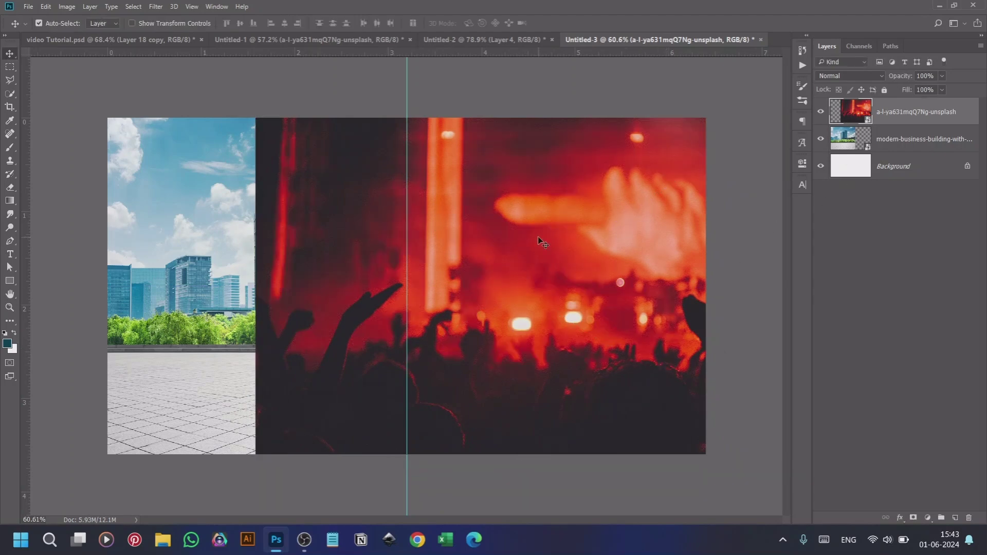
Mask out the part of the concert photo left of the centre guide using a rectangular selection and an inverted layer mask
click(10, 67)
drag(225, 118, 406, 463)
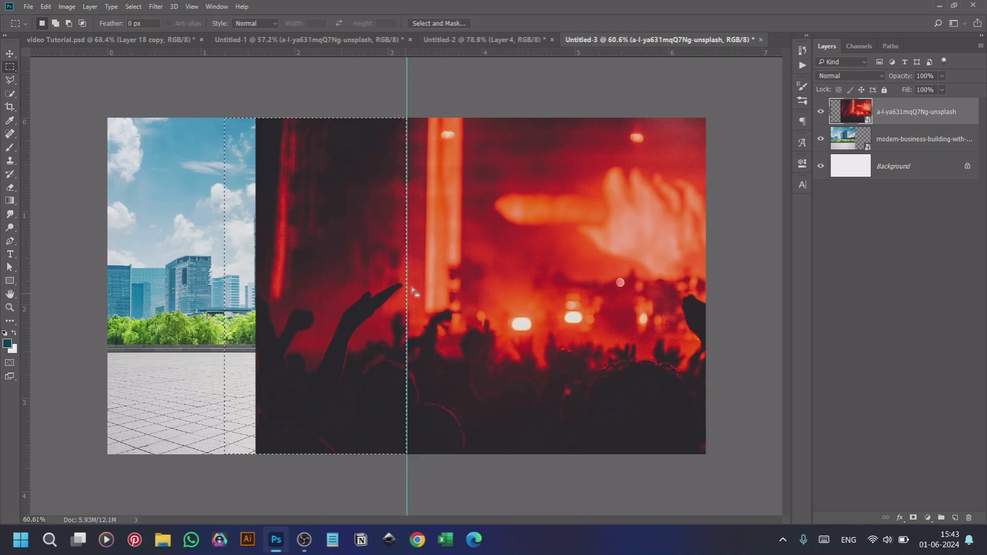
click(913, 518)
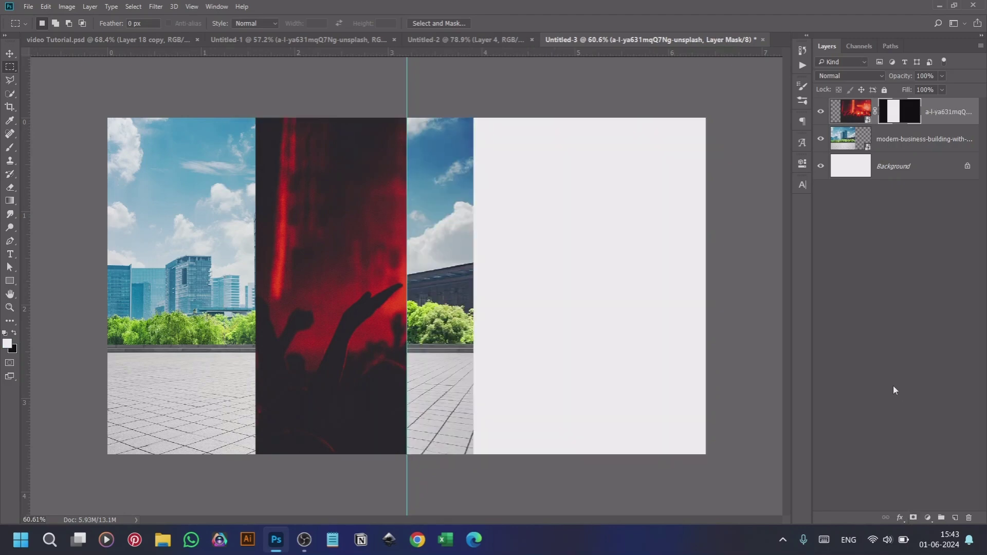
key(ctrl+i)
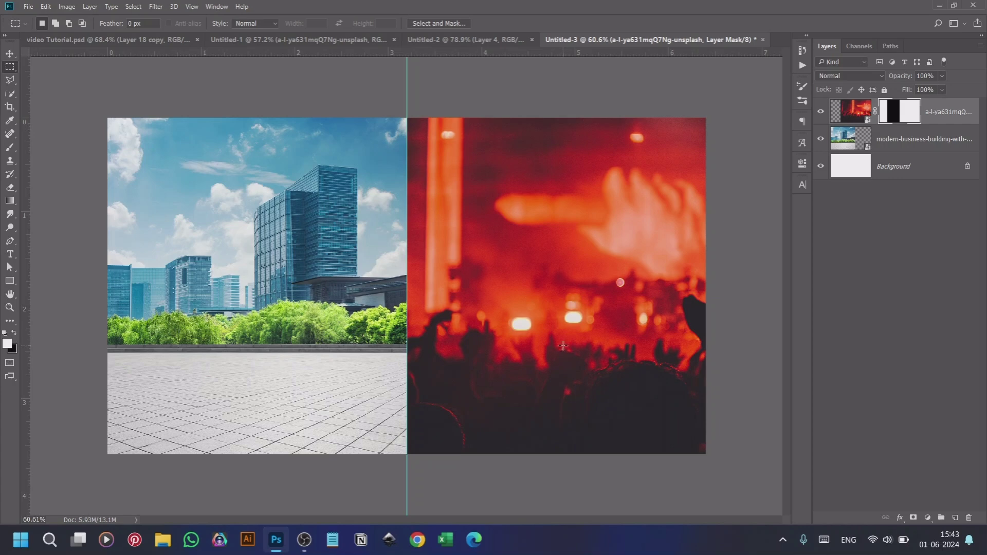
click(10, 53)
scroll(379, 251, down, 2)
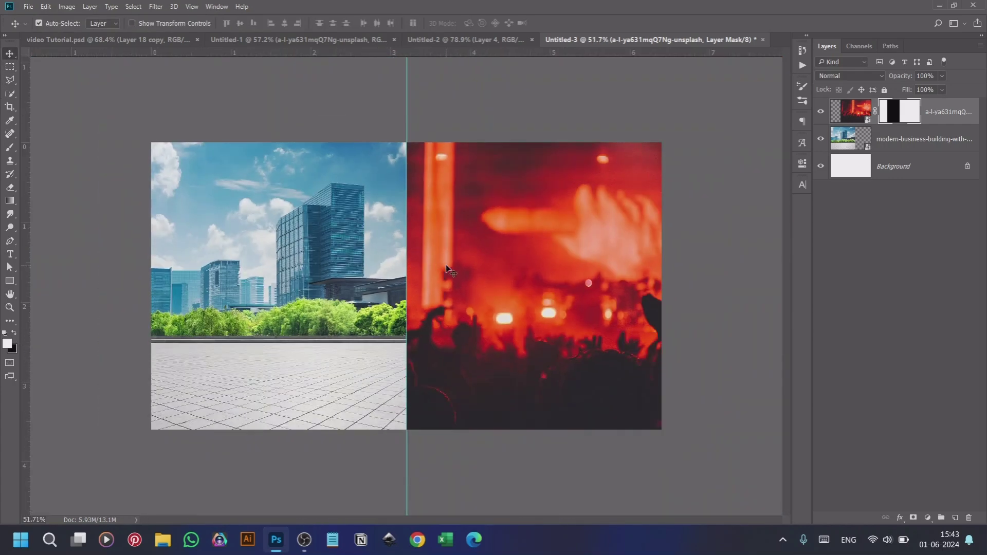
Rename both the building photo layer and the concert photo layer to FD
double_click(937, 138)
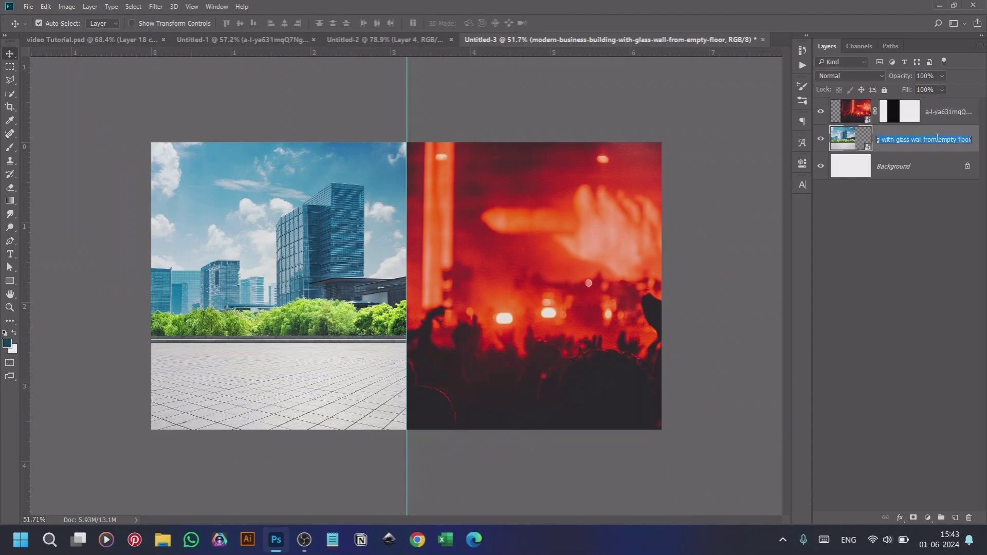
text(FD)
double_click(948, 111)
text(F)
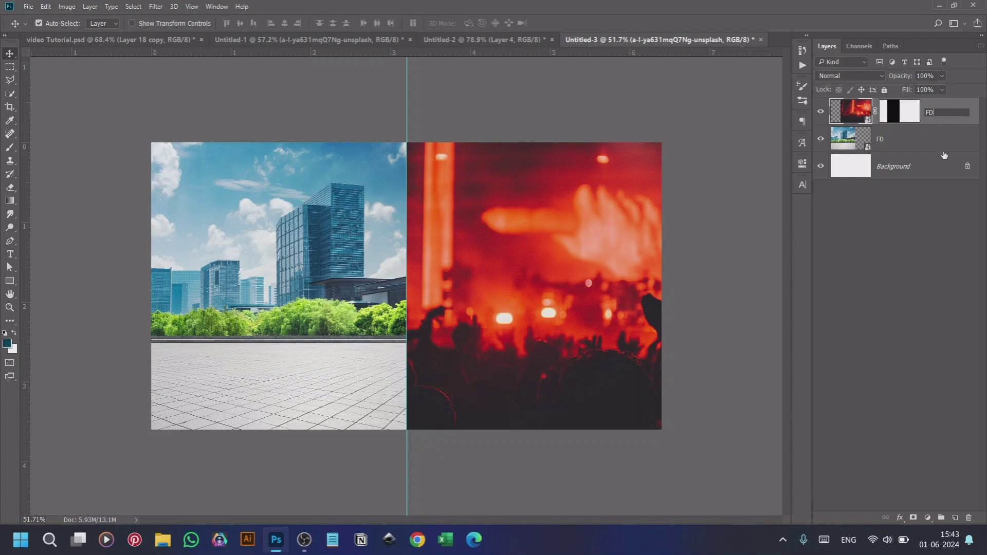
click(944, 155)
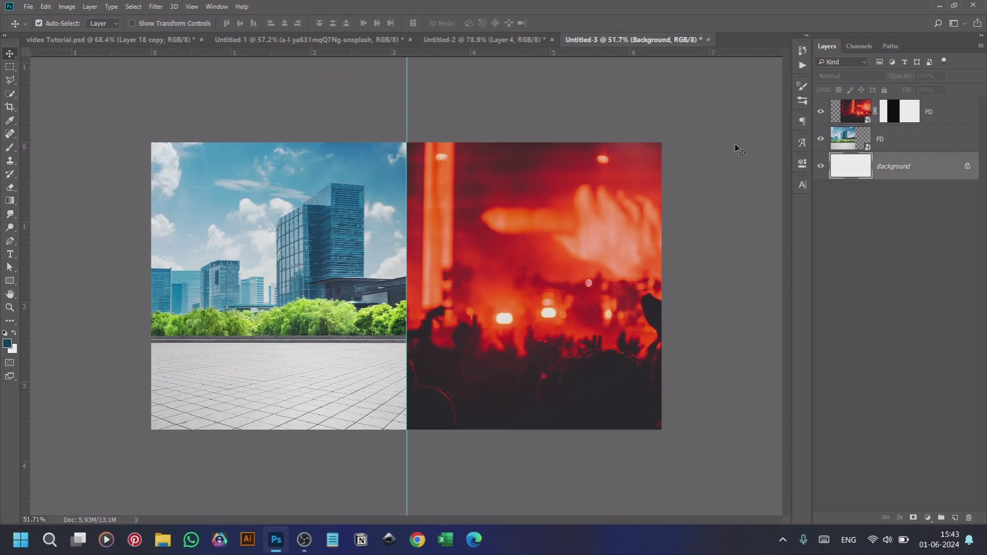
Copy the cut-out portrait from Untitled-1 into Untitled-3, put its layer above both photos and move it near the centre guide
click(442, 43)
click(328, 41)
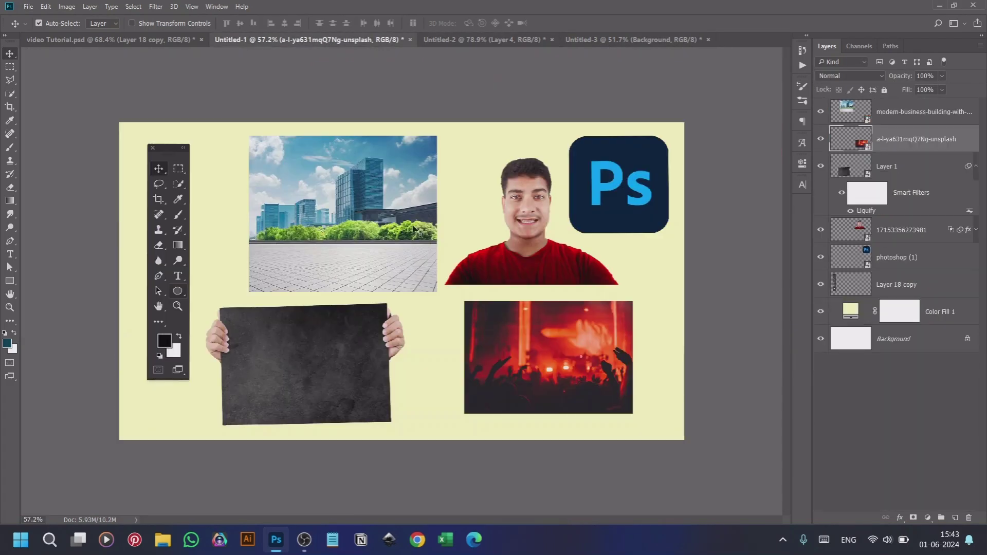
drag(576, 216, 324, 273)
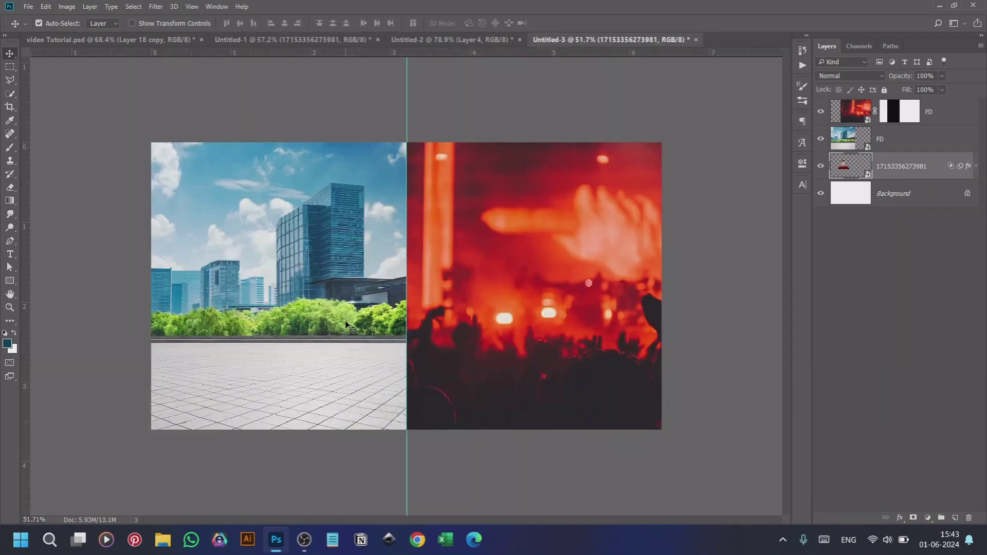
drag(894, 169, 903, 105)
drag(313, 246, 430, 246)
Scale the portrait to about 78% and place it around the centre guide with the hair near the canvas's upper edge
key(ctrl+t)
click(501, 201)
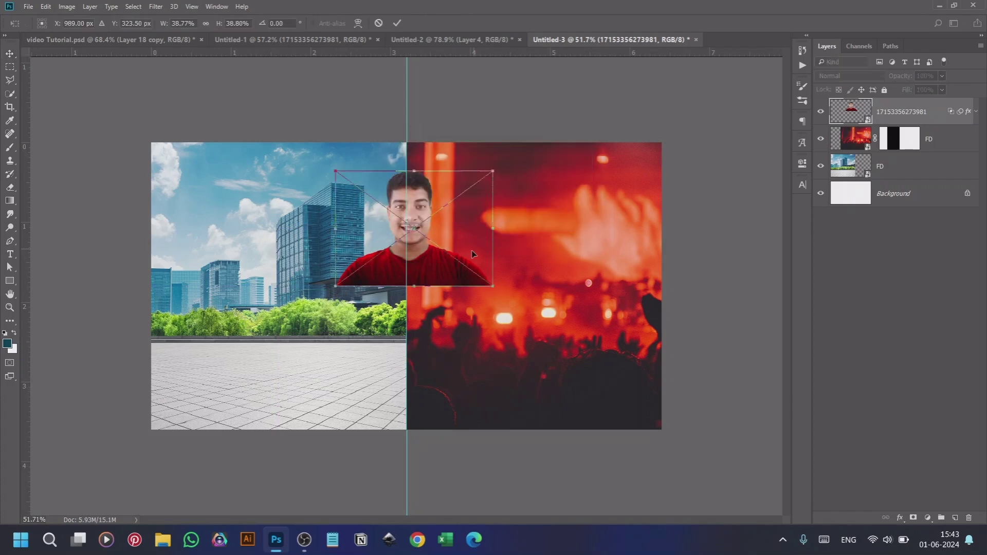
drag(490, 284, 592, 315)
drag(525, 273, 526, 307)
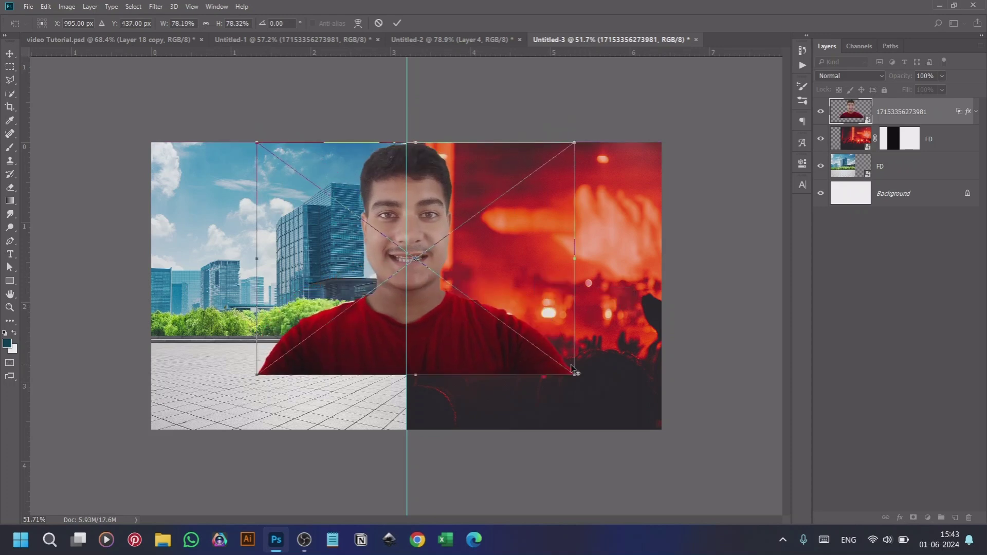
key(Return)
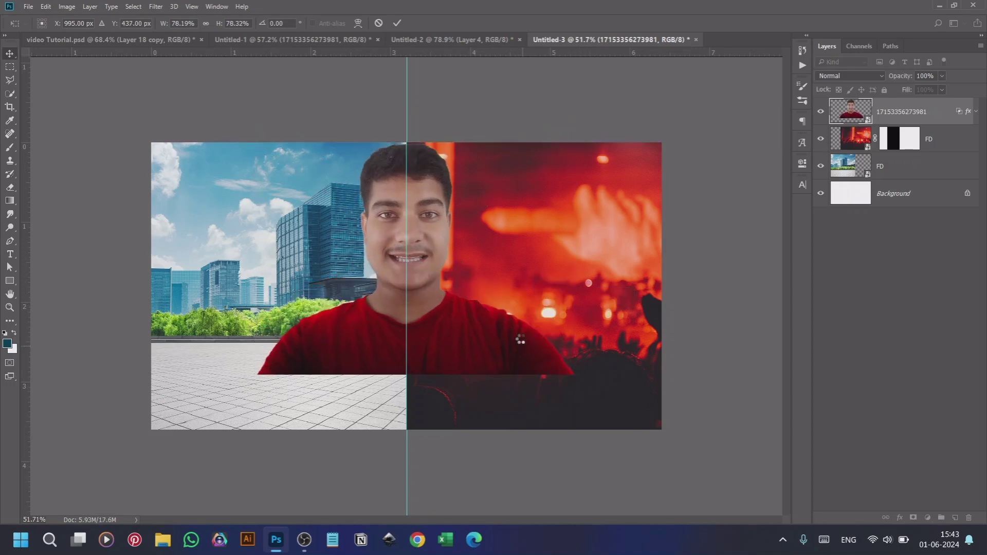
Copy the hands holding the black board from Untitled-1 into Untitled-3, scale it to about 46.4% and place it over the portrait's chest
click(286, 42)
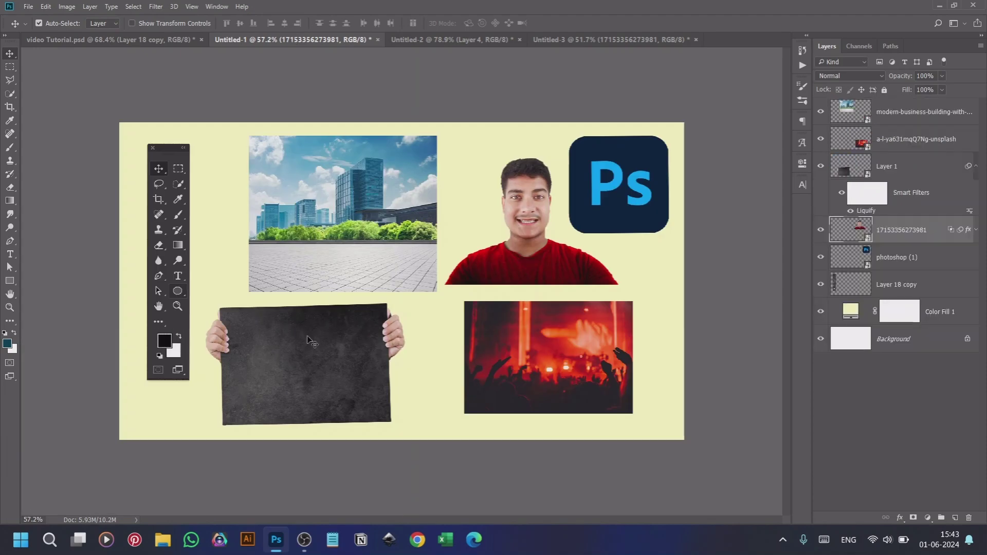
drag(312, 342, 597, 443)
key(ctrl+t)
click(496, 205)
drag(505, 383, 516, 445)
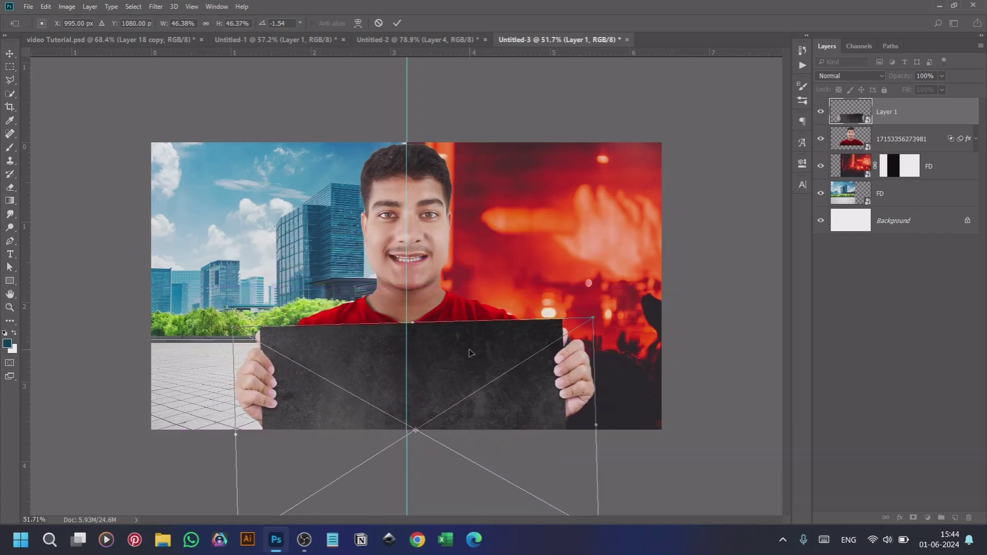
Nudge the board down and slightly left to about X 979.5 px, Y 1112.9 px and apply the transform
key(shift+Down)
key(shift+Down)
key(shift+Down)
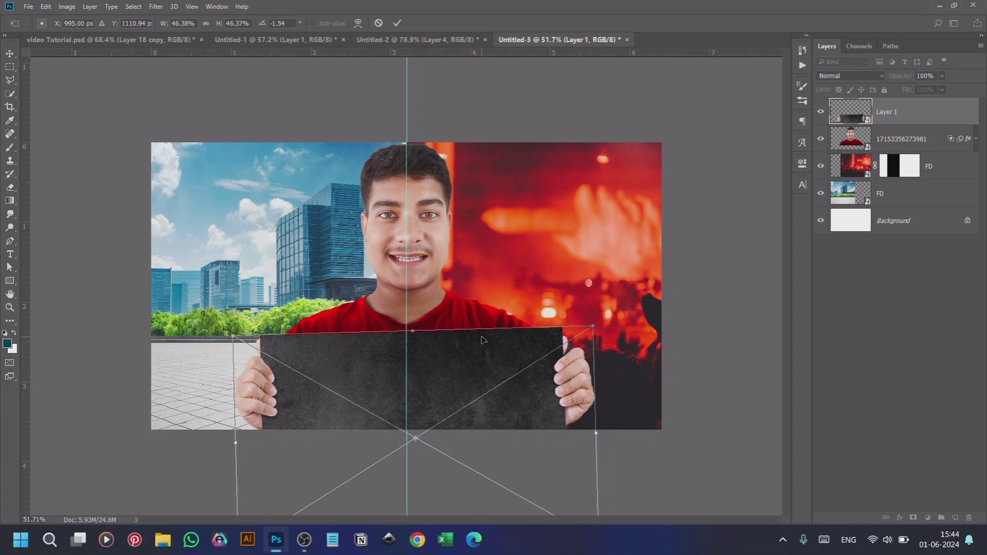
key(Left)
key(Left)
key(Left)
key(Left)
key(Left)
key(Left)
key(Left)
key(Left)
key(Left)
key(Left)
key(Left)
key(Left)
key(Left)
key(Left)
key(Left)
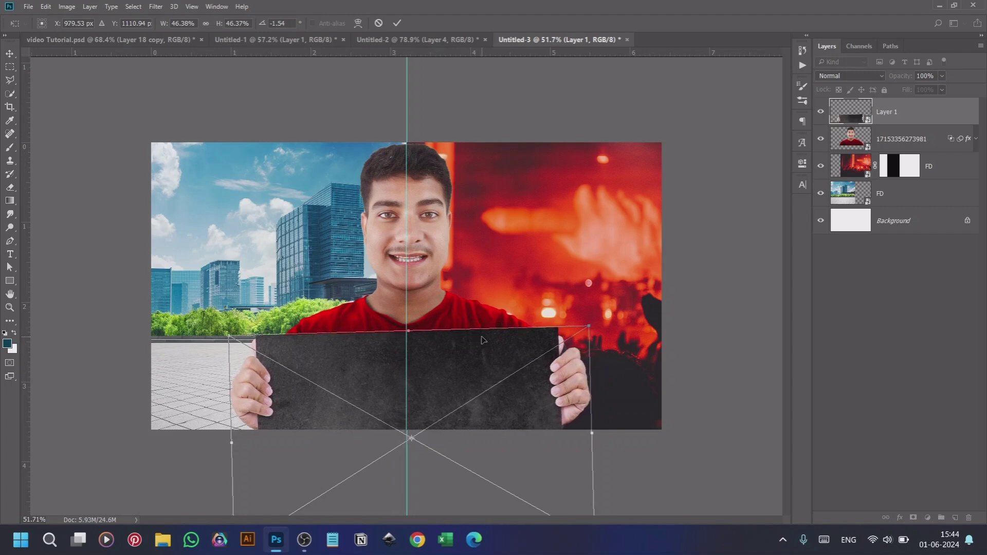
key(Down)
key(Down)
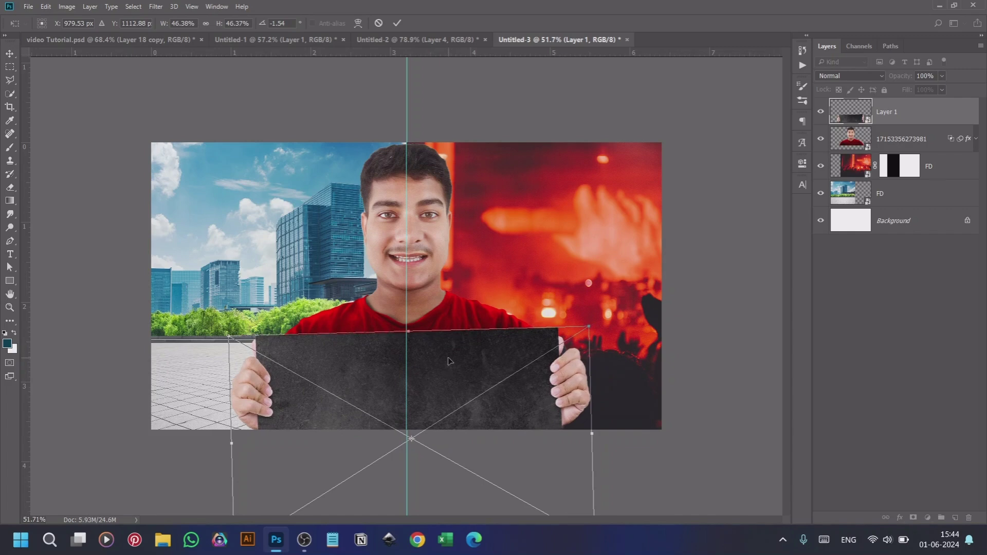
click(15, 53)
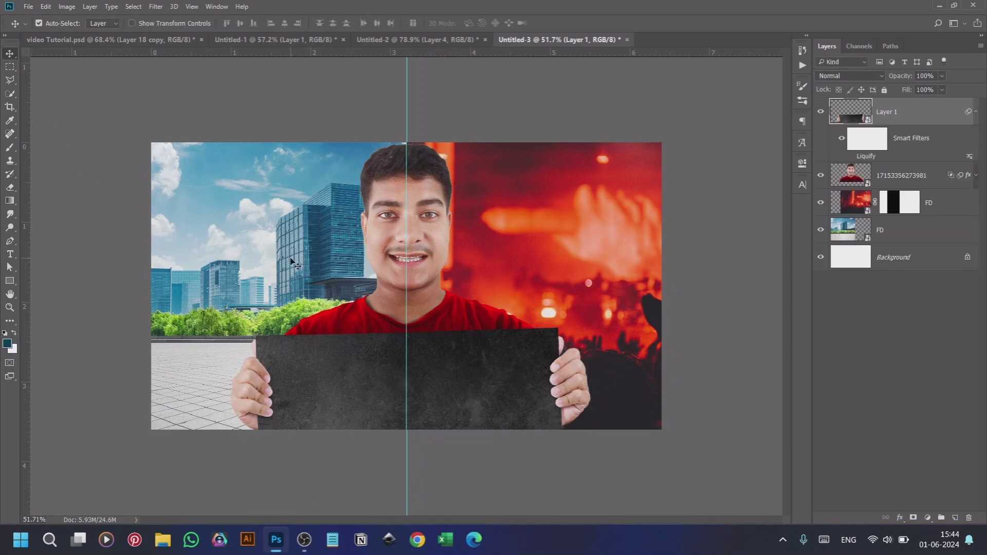
Add a Solid Color fill layer in blue 00a2ff directly above the concert photo
scroll(494, 373, up, 2)
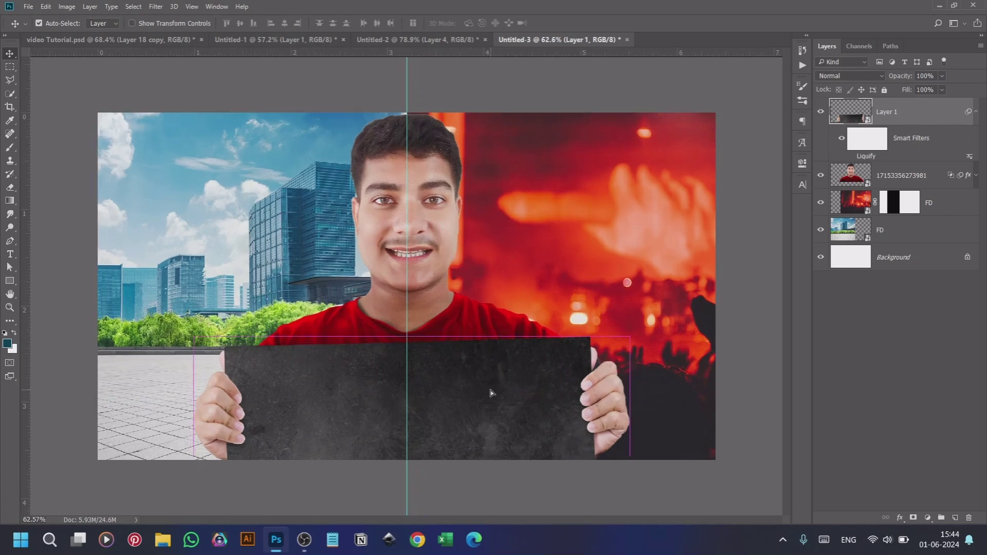
scroll(496, 312, up, 1)
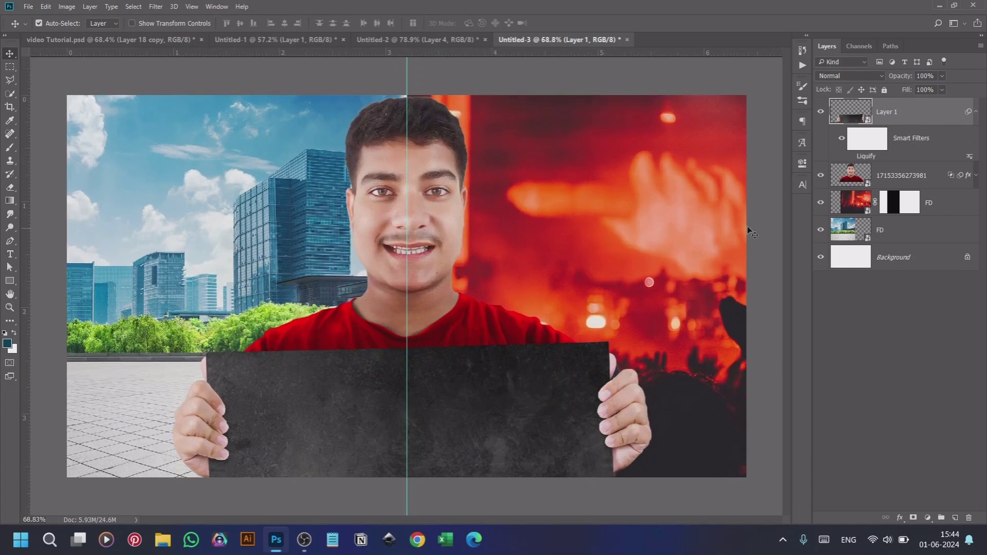
click(918, 230)
click(947, 204)
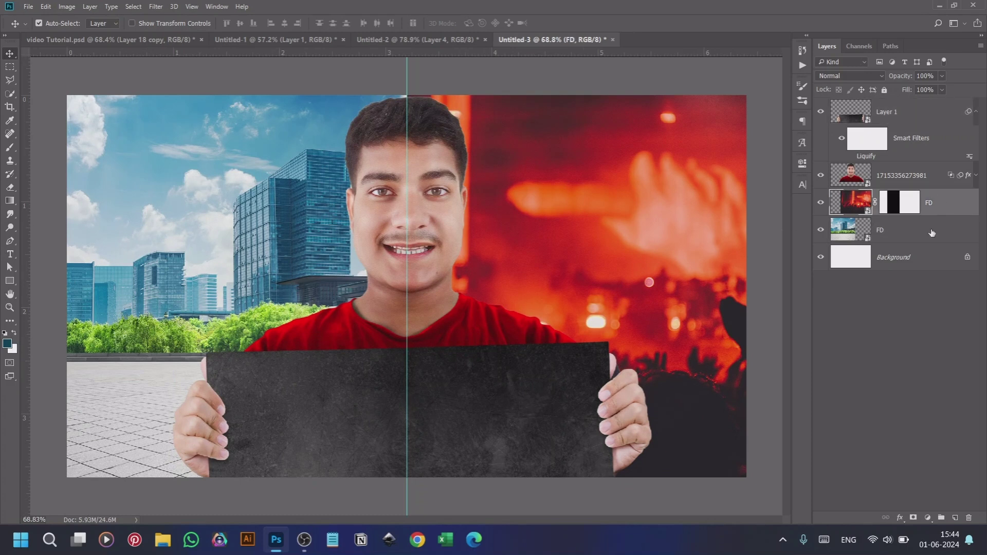
click(930, 517)
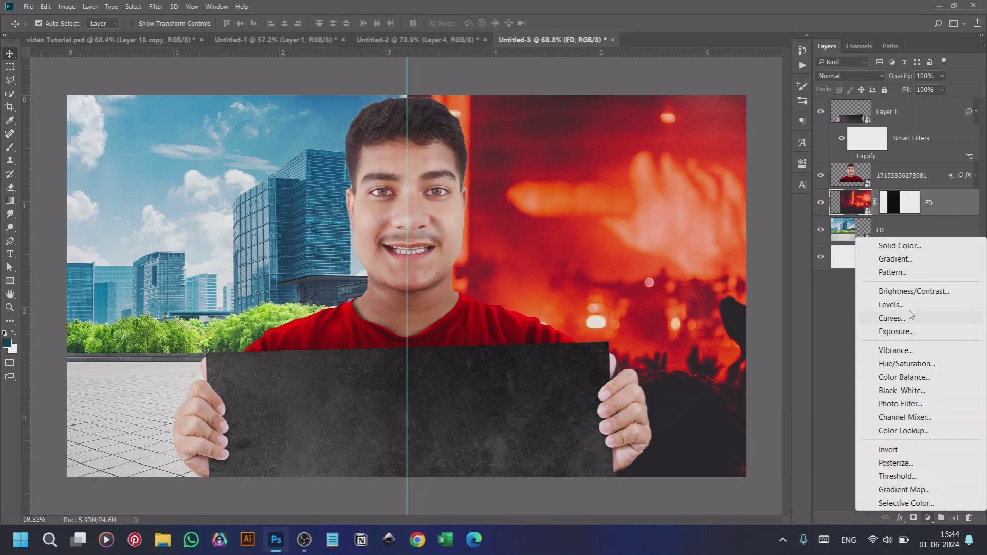
click(900, 246)
drag(584, 275, 622, 224)
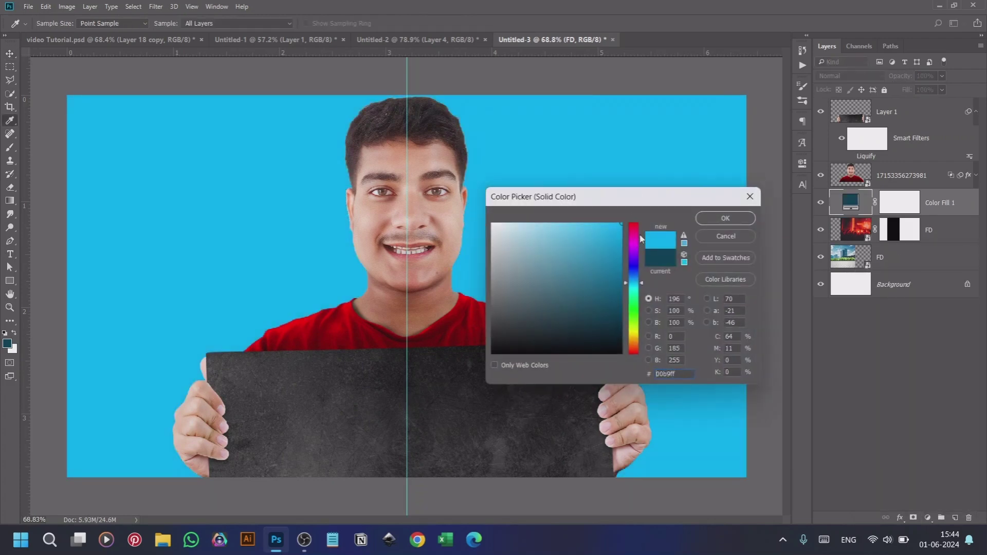
drag(635, 287, 634, 280)
click(725, 218)
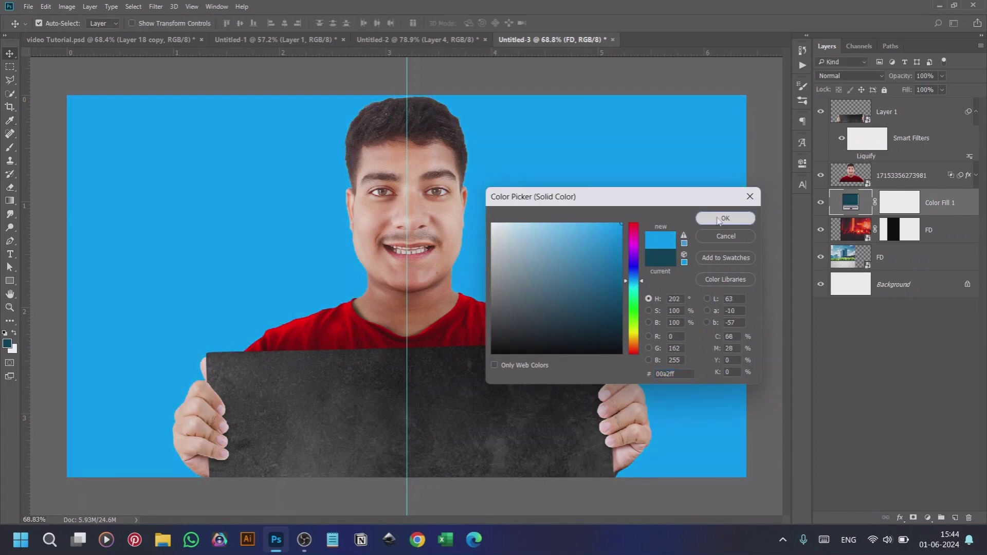
Hide the blue colour fill layer and check the building photo up close
click(904, 189)
click(898, 203)
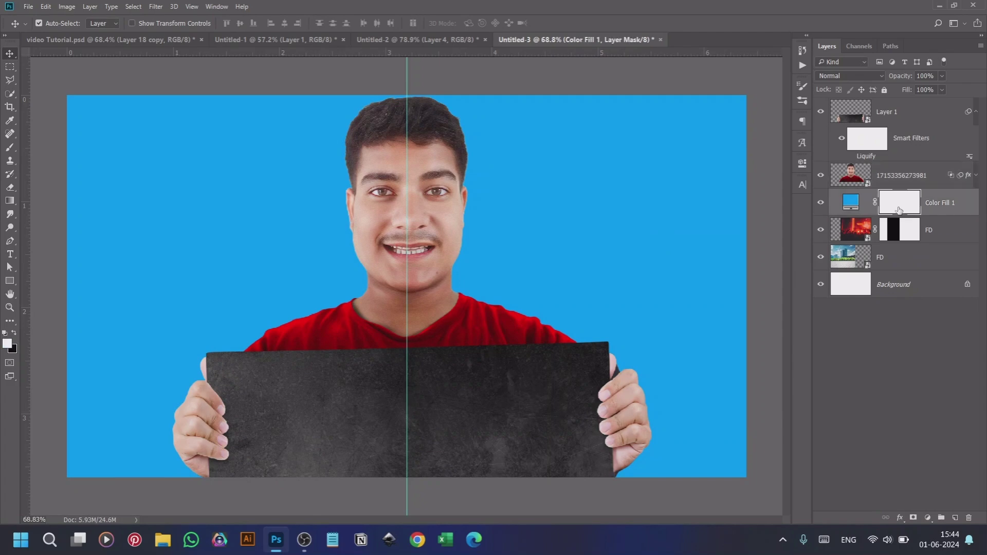
click(822, 203)
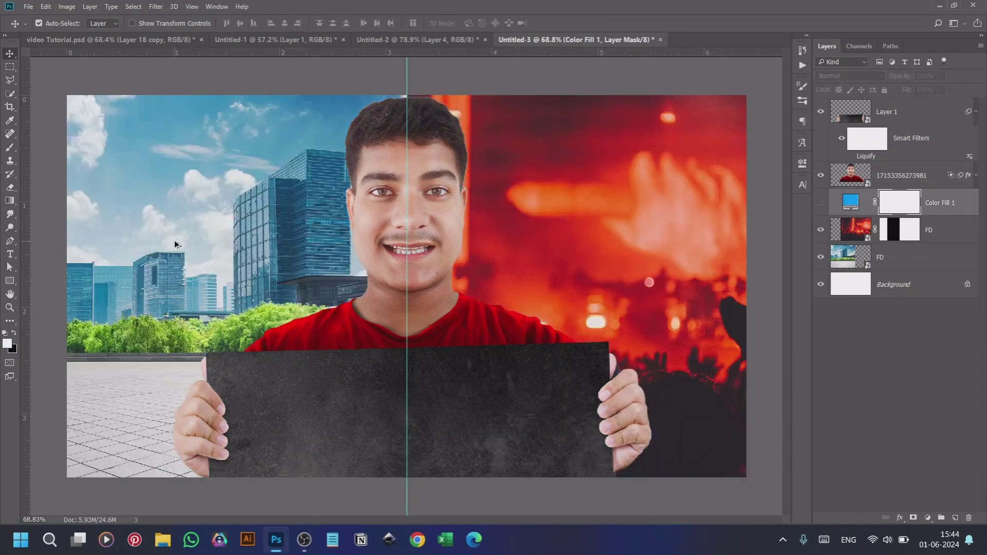
scroll(175, 245, up, 4)
drag(172, 247, 398, 277)
scroll(368, 277, down, 4)
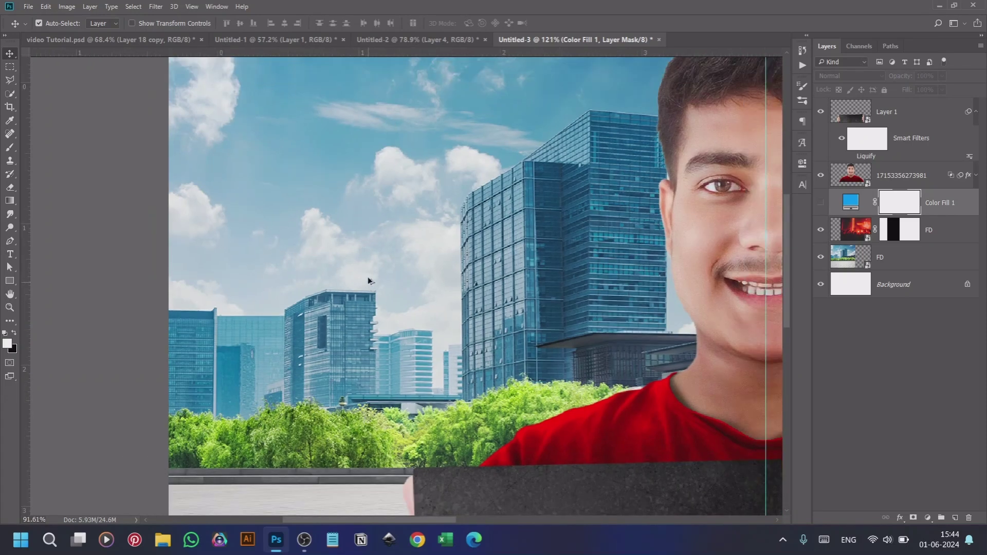
Add a Gradient Map adjustment above the building photo using the black-to-cyan preset
click(919, 255)
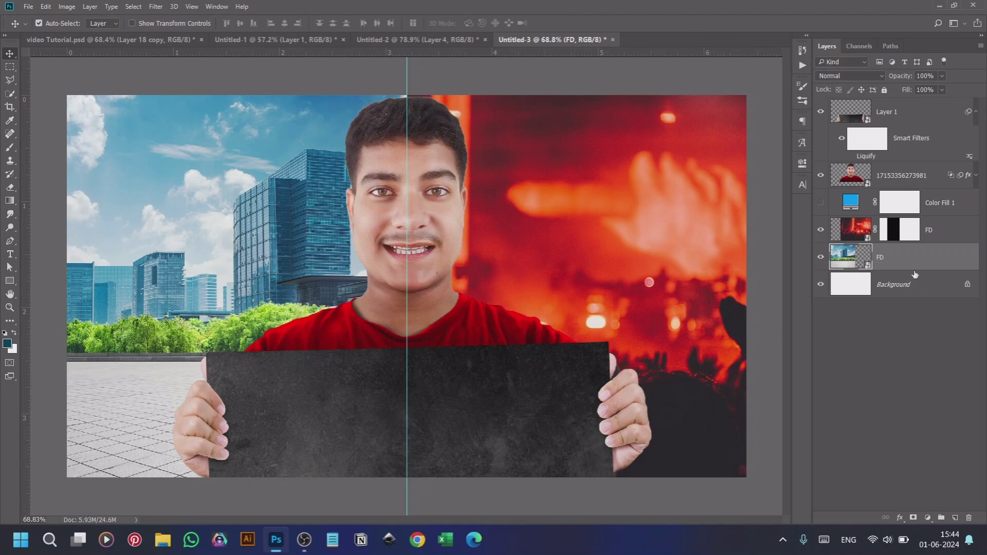
click(928, 518)
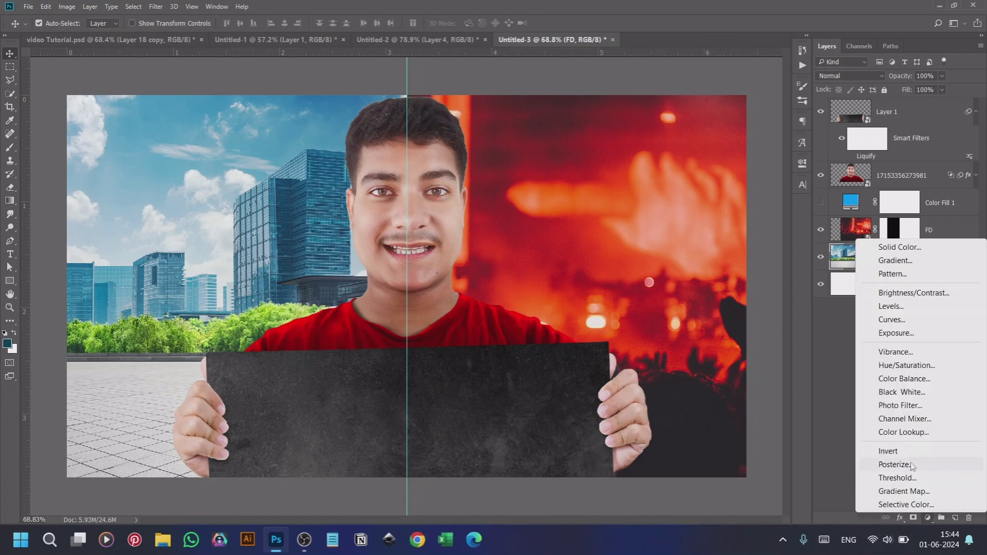
click(910, 493)
click(728, 206)
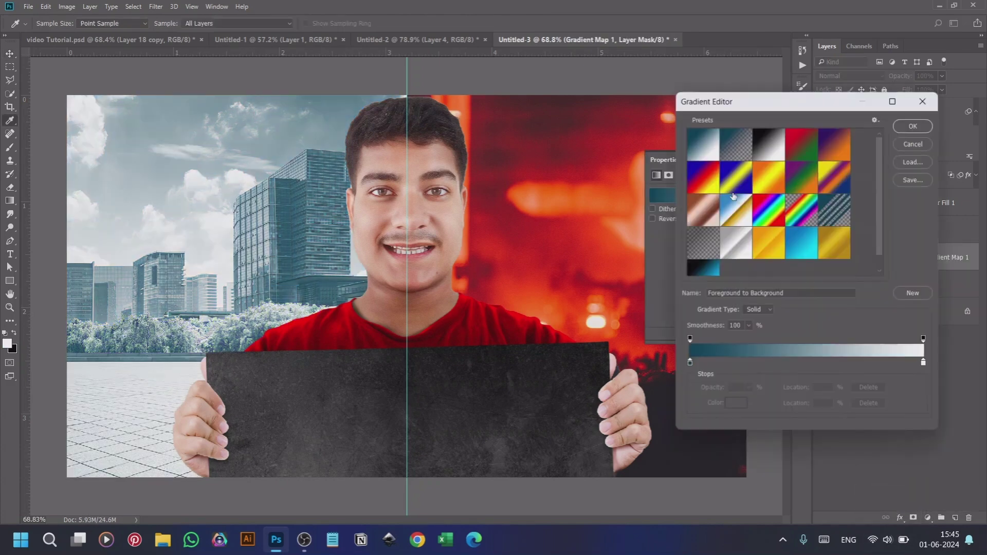
scroll(716, 278, down, 1)
click(714, 268)
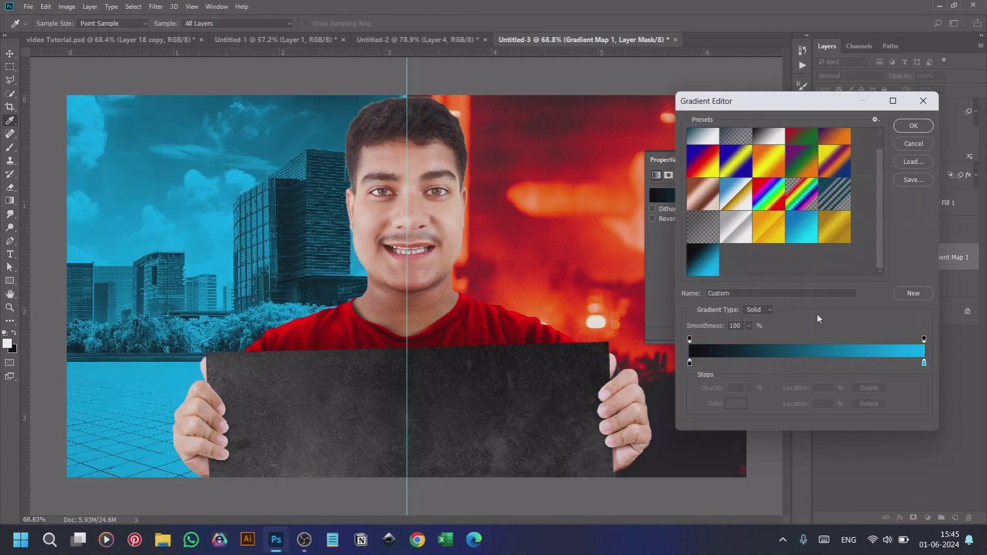
click(903, 128)
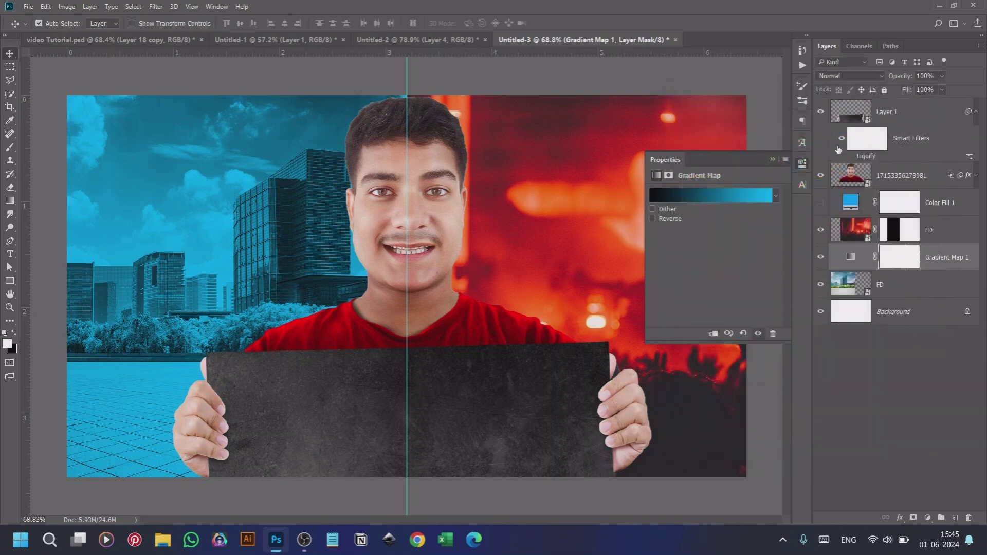
click(774, 160)
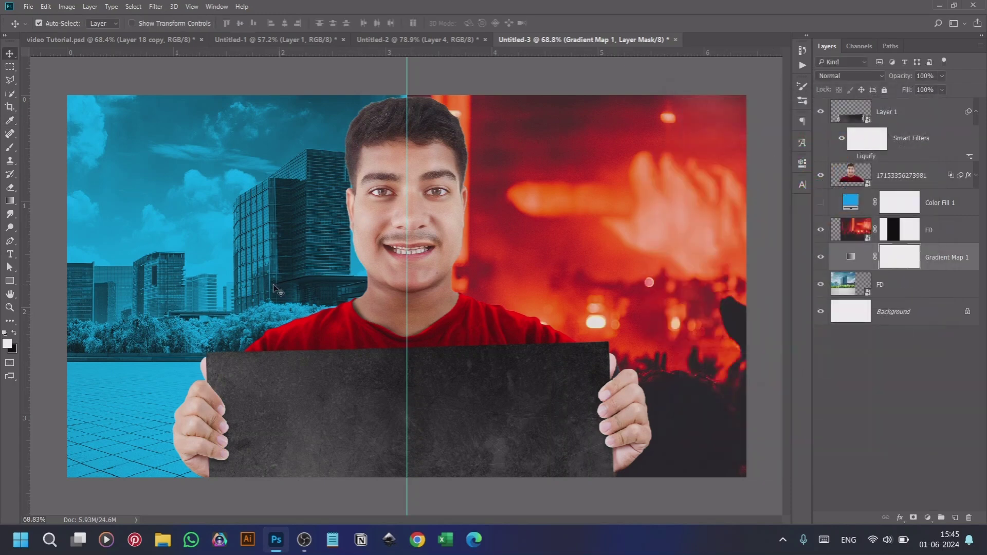
Show the blue colour fill layer and set its blend mode to Linear Dodge (Add)
scroll(132, 209, up, 3)
scroll(132, 209, down, 5)
key(ctrl+0)
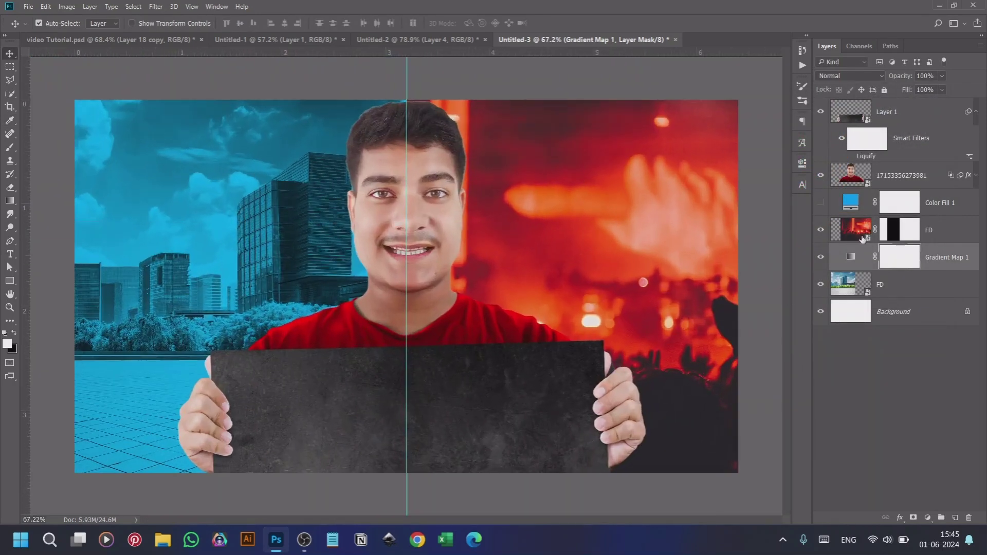
click(821, 202)
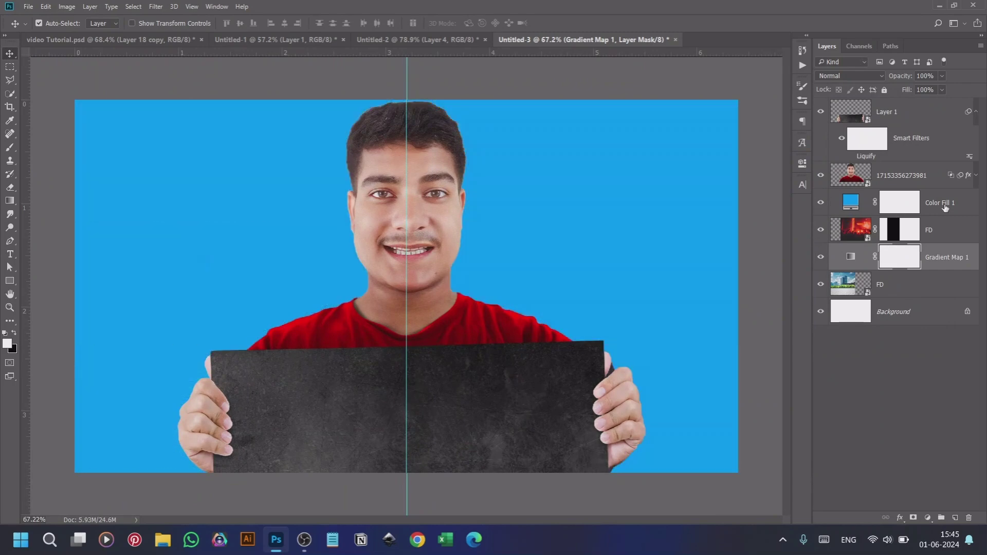
click(963, 205)
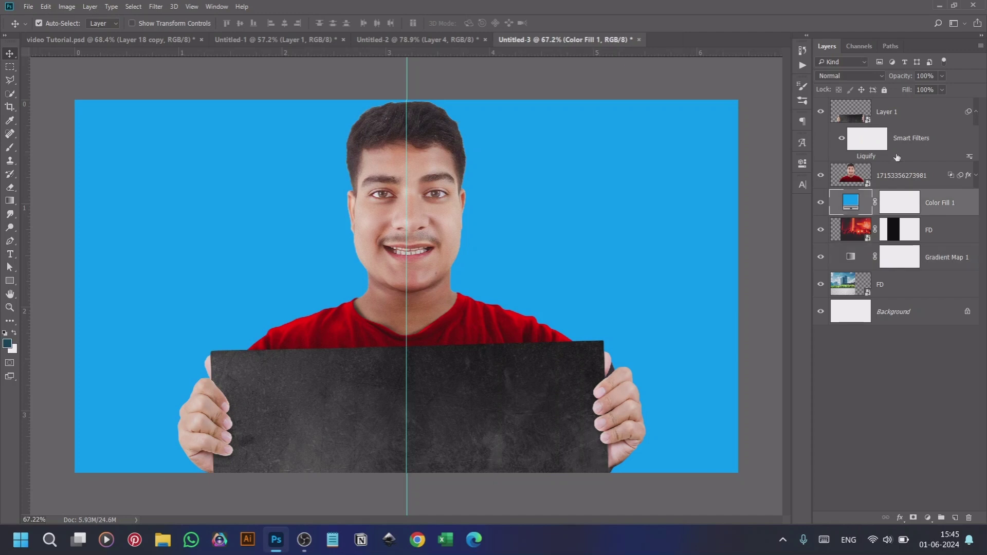
click(841, 76)
click(879, 177)
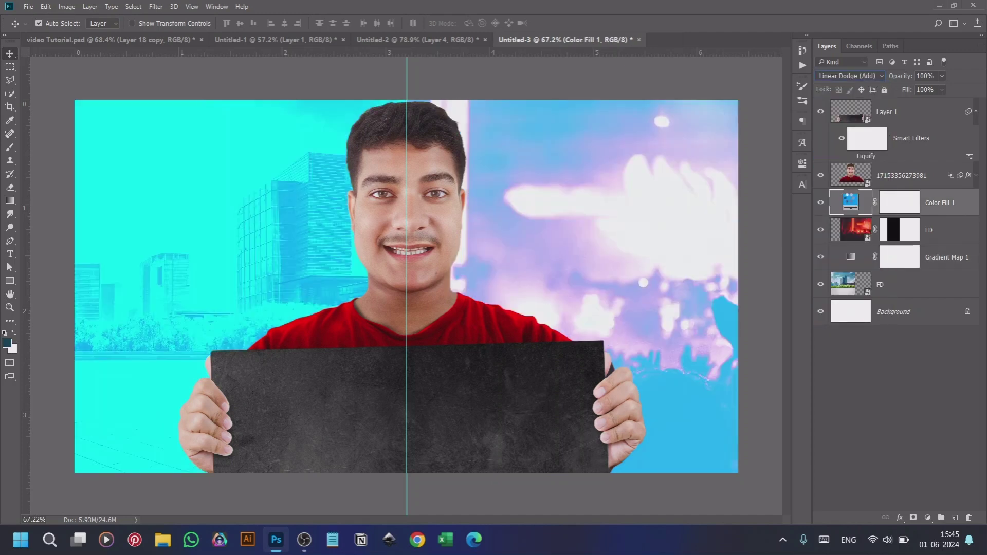
Darken the colour fill layer's blue to about 007ec6
double_click(851, 202)
drag(616, 239, 652, 258)
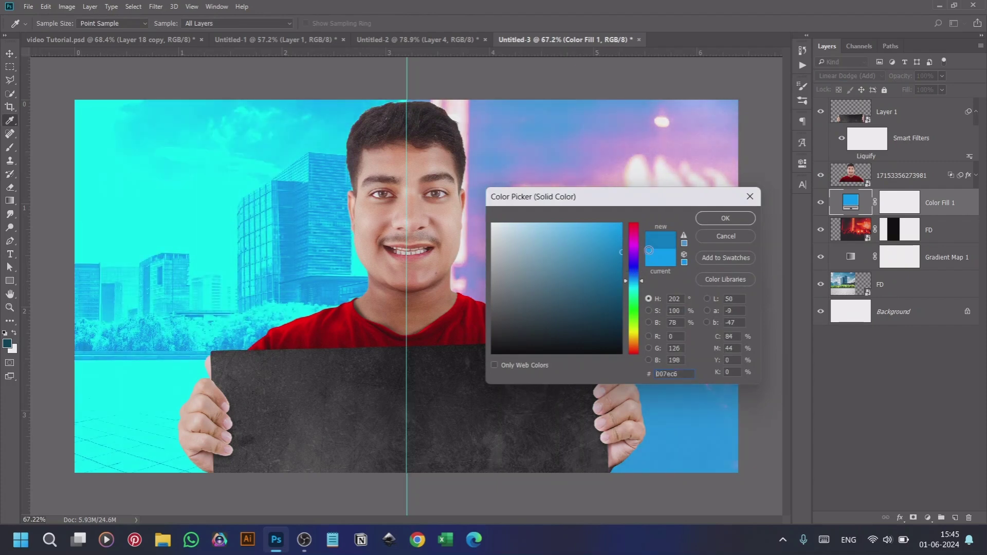
click(726, 218)
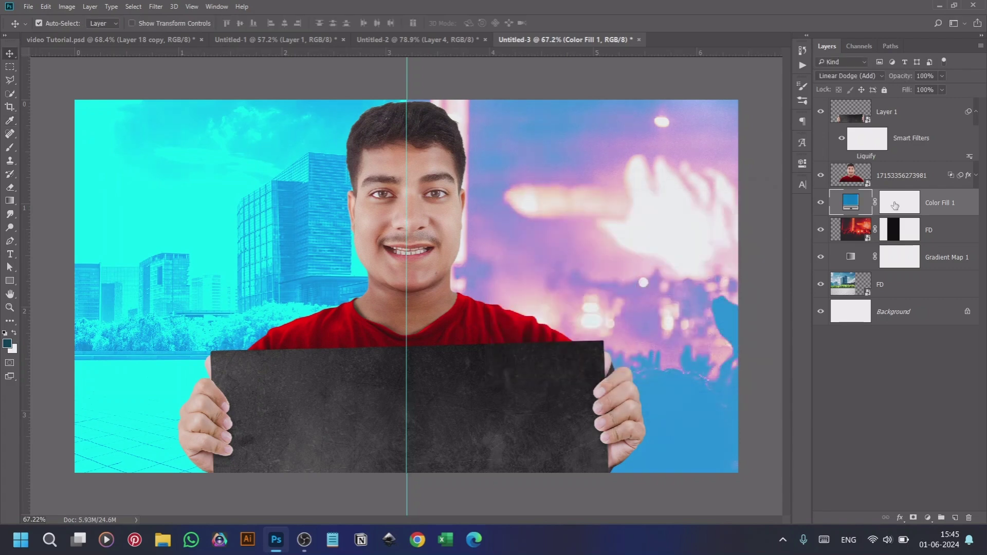
Invert the blue colour fill's mask and paint the glow back around the man's head with a soft 574 px brush at 100% flow
click(896, 205)
key(ctrl+i)
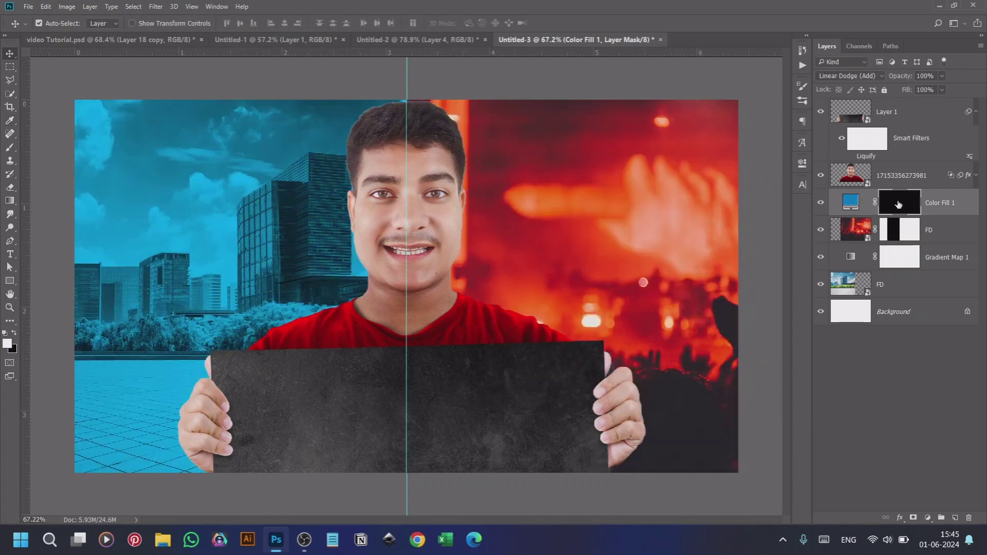
key(b)
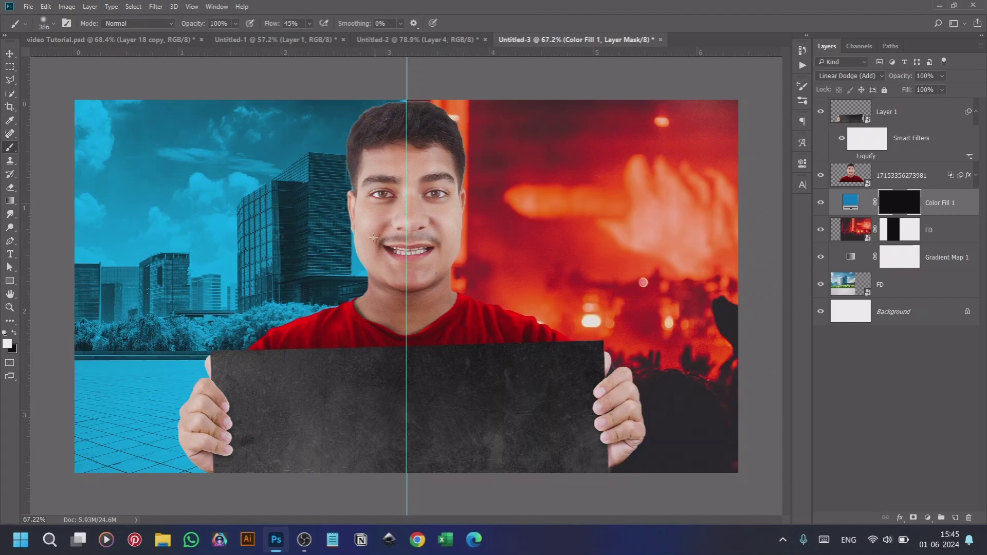
drag(374, 238, 322, 277)
click(310, 23)
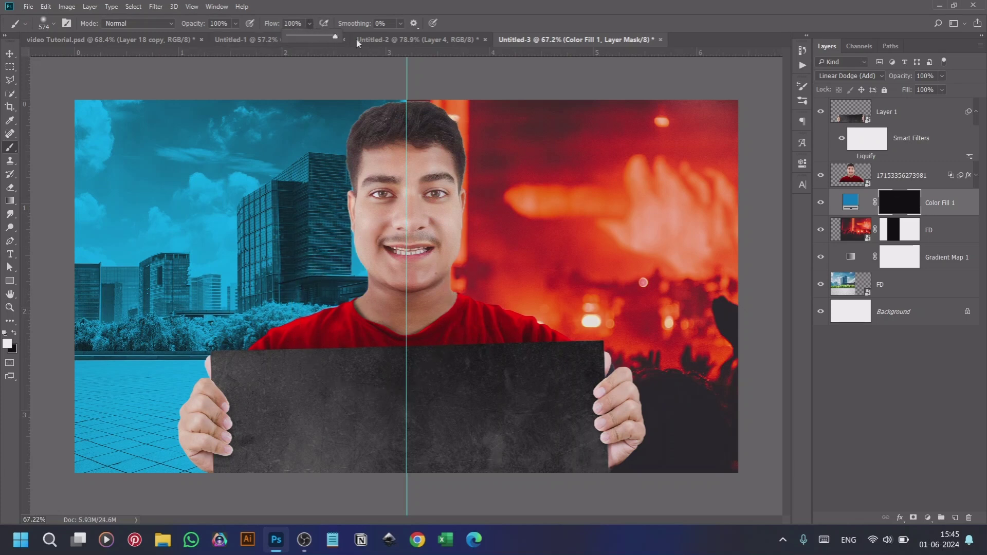
mouse_move(381, 257)
mouse_down()
mouse_move(385, 348)
mouse_move(386, 334)
mouse_move(285, 423)
mouse_move(315, 419)
mouse_move(408, 339)
mouse_move(409, 154)
mouse_up()
Mask the blue glow off the red concert side beside the man's face and neck using a black 245 px brush
scroll(562, 193, up, 3)
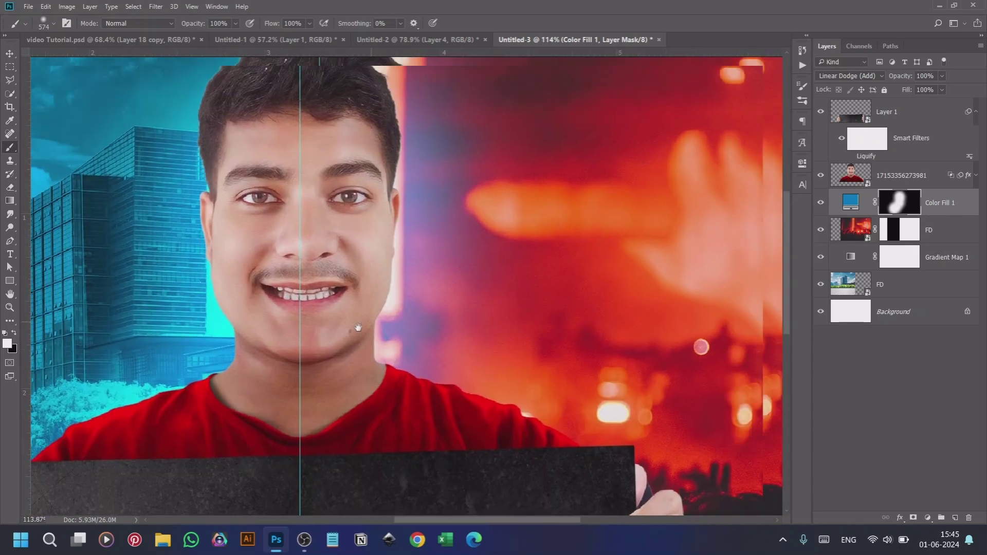
drag(358, 327, 322, 345)
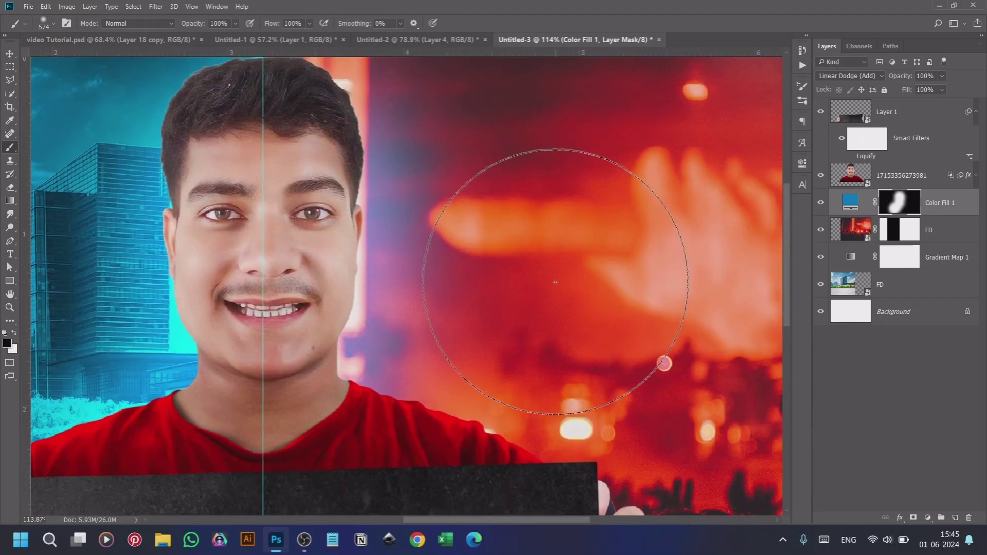
alt+drag(556, 282, 462, 279)
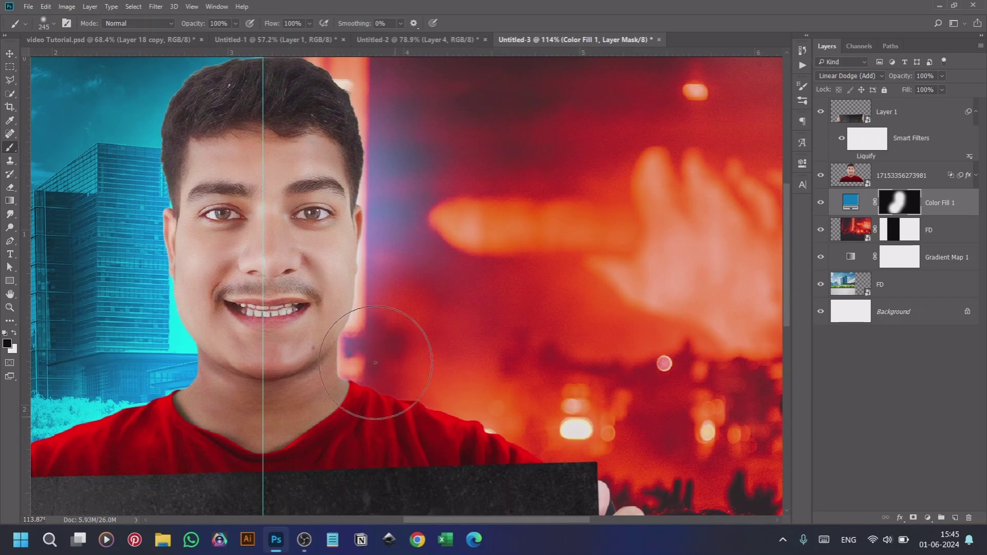
mouse_move(375, 363)
mouse_down()
mouse_move(369, 228)
mouse_move(440, 421)
mouse_move(524, 438)
mouse_move(423, 327)
mouse_move(373, 186)
mouse_move(379, 98)
mouse_move(372, 258)
mouse_up()
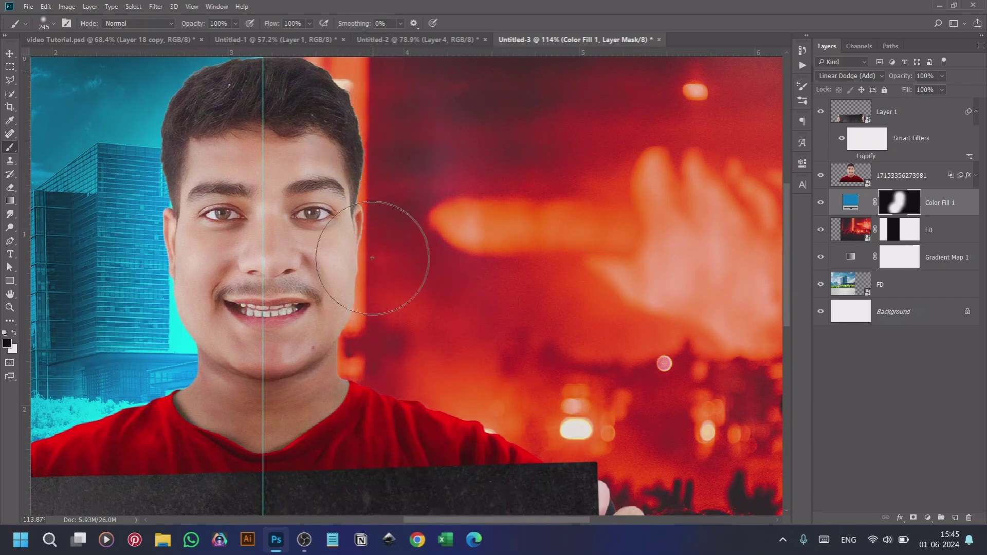
scroll(372, 257, down, 3)
scroll(488, 309, up, 2)
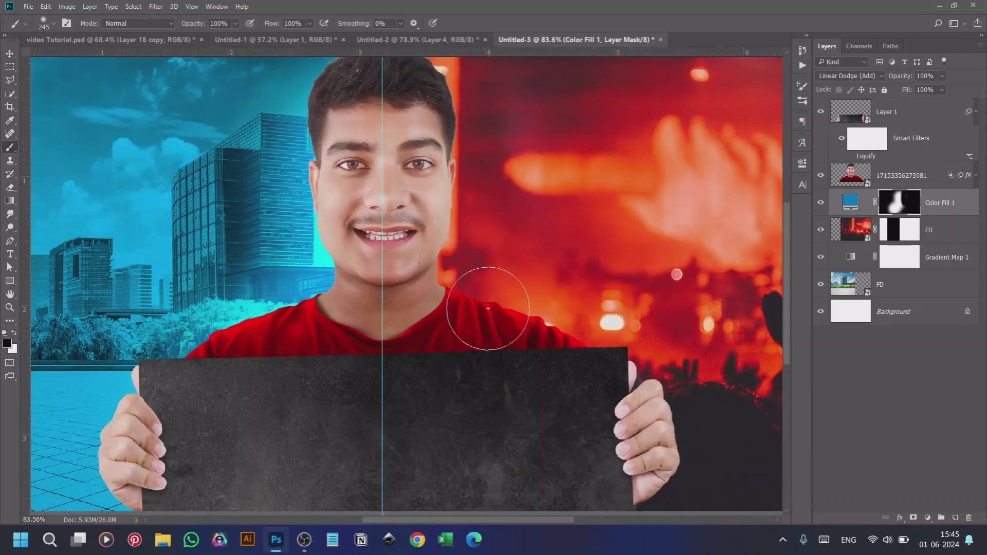
scroll(463, 288, down, 2)
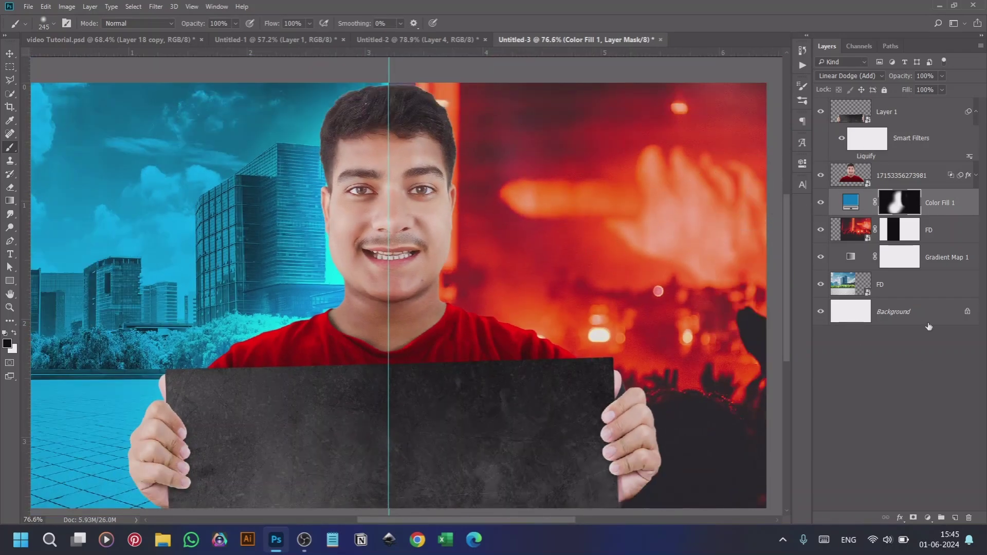
Add an orange ff7800 Solid Color fill layer above the blue colour fill
click(928, 518)
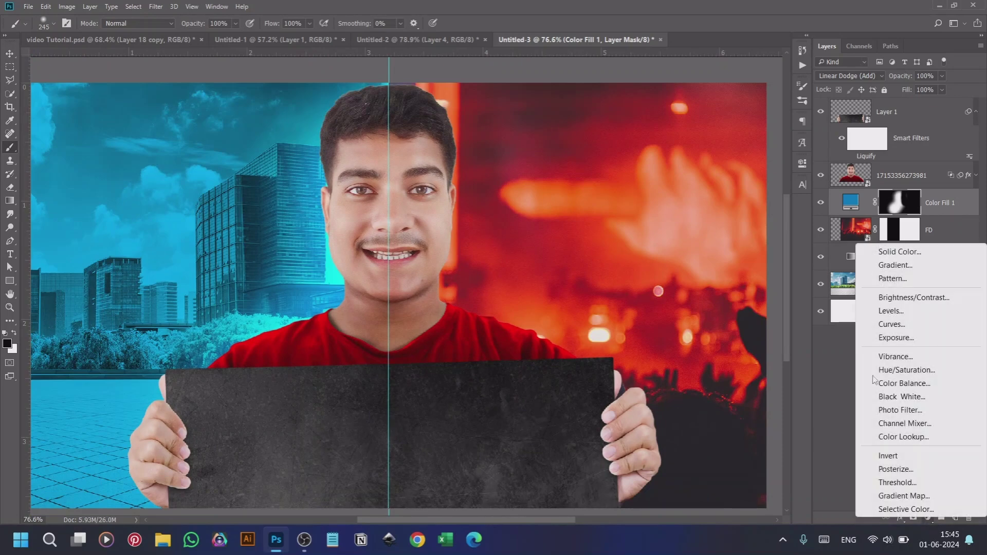
click(882, 250)
drag(615, 230, 641, 180)
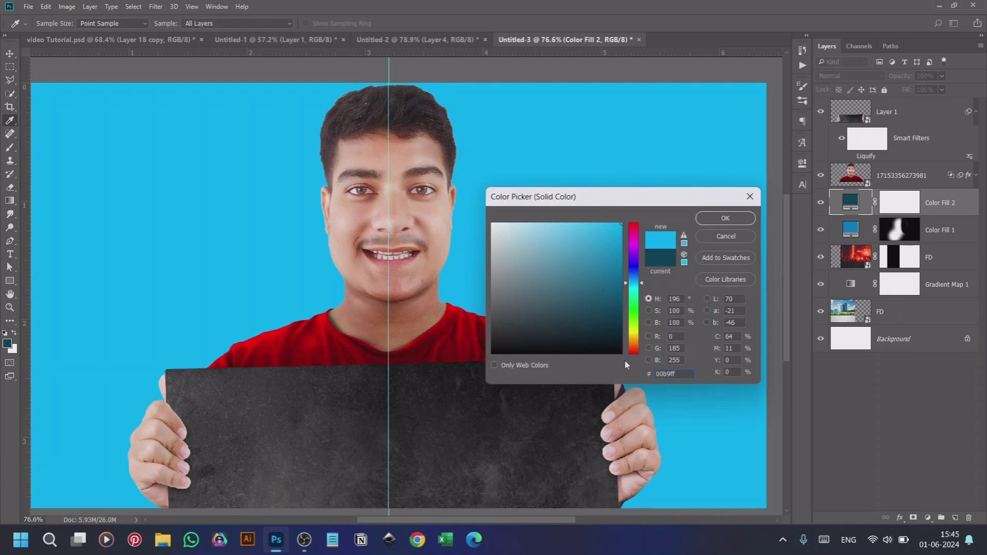
mouse_move(635, 350)
mouse_down()
mouse_move(635, 334)
mouse_move(635, 344)
mouse_up()
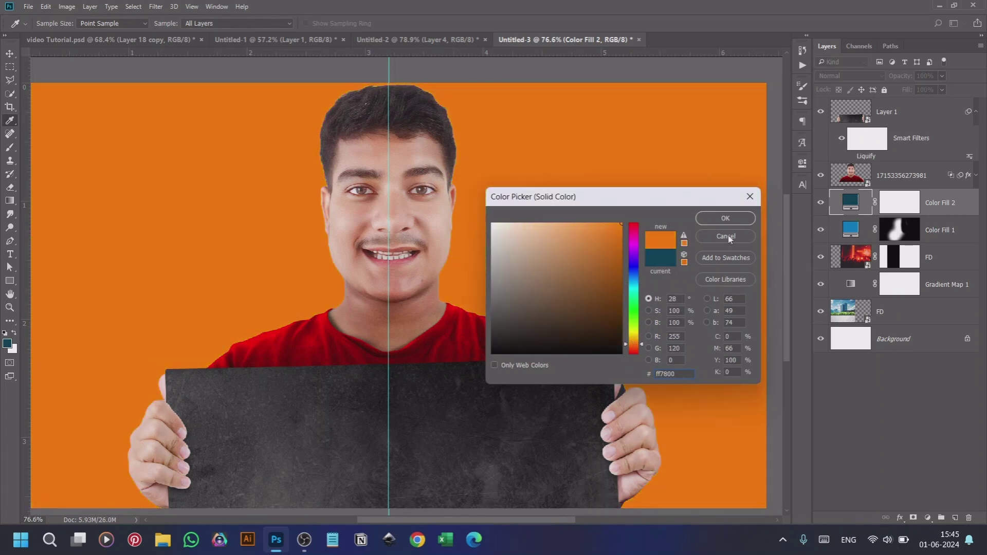
click(726, 218)
Set the orange colour fill's blend mode to Linear Dodge (Add) and invert its mask to black
click(843, 76)
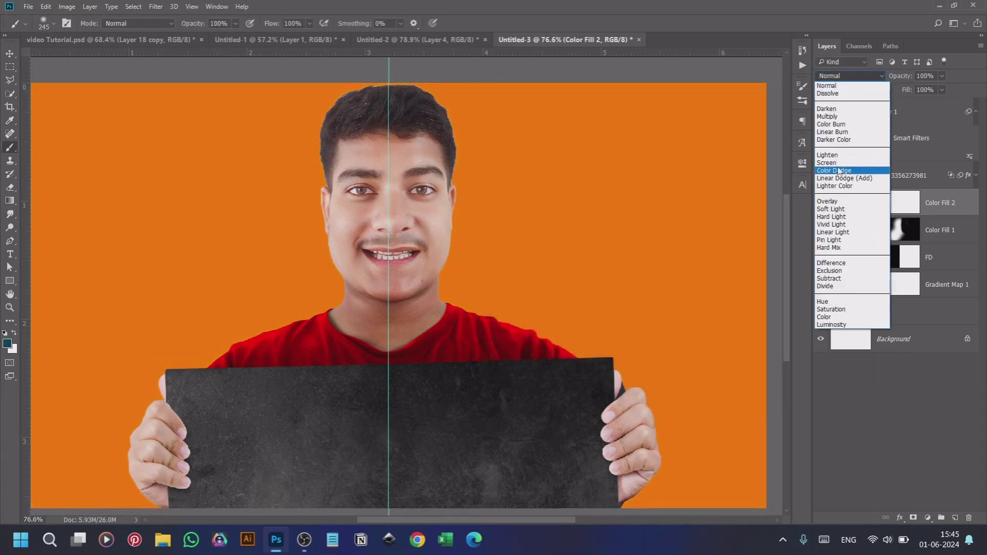
click(849, 176)
click(908, 210)
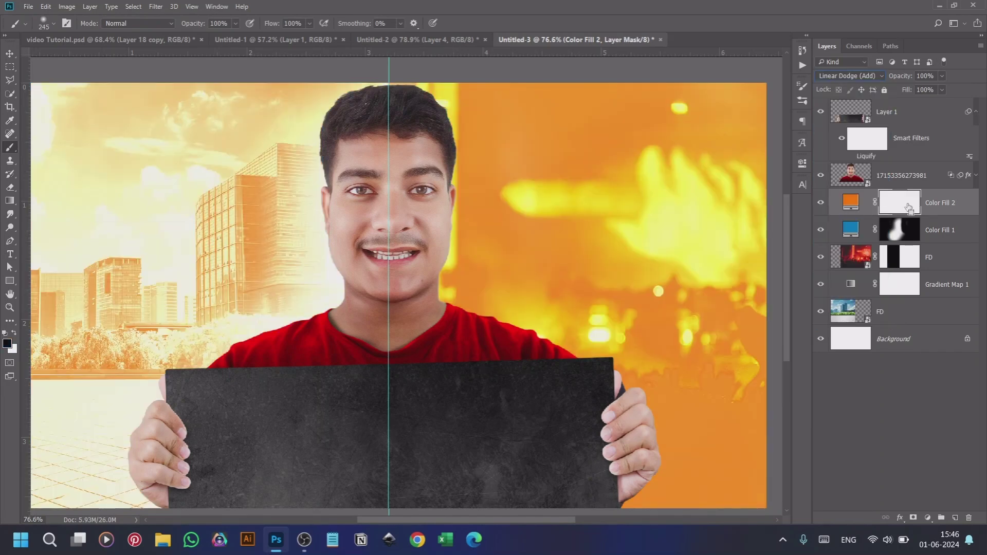
key(ctrl+i)
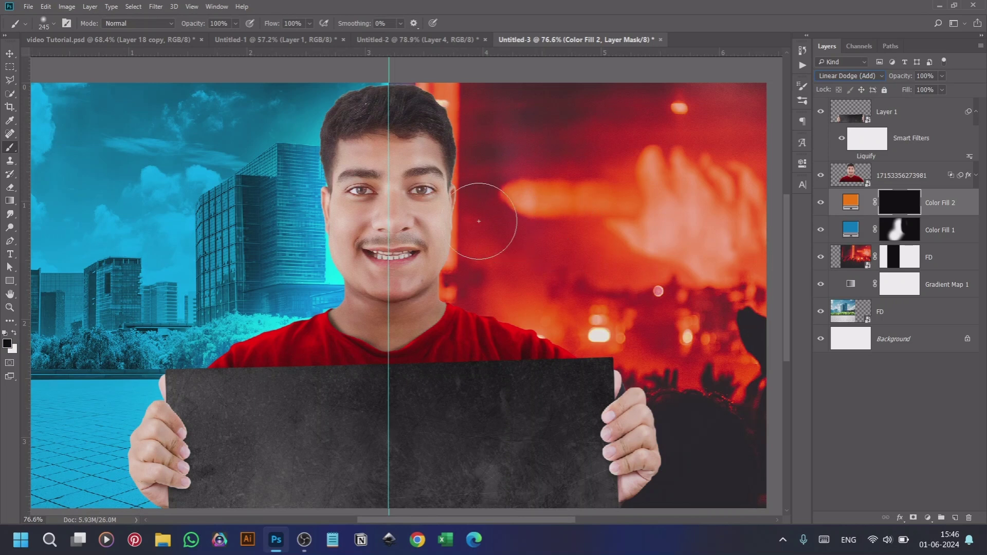
Paint an orange glow behind the man on the concert side with a white 478 px brush on the mask
drag(478, 221, 496, 224)
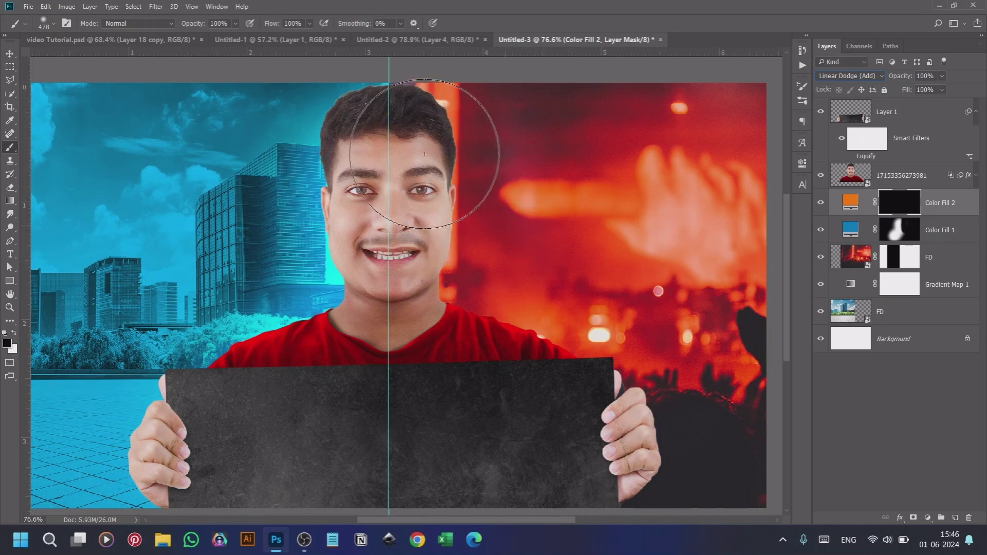
key(x)
mouse_move(434, 288)
mouse_down()
mouse_move(443, 311)
mouse_move(476, 317)
mouse_move(529, 372)
mouse_move(384, 337)
mouse_move(409, 247)
mouse_move(406, 141)
mouse_move(405, 228)
mouse_move(369, 186)
mouse_up()
Mask the orange spill off the blue city side around the man's head using a smaller black 177 px brush
key(x)
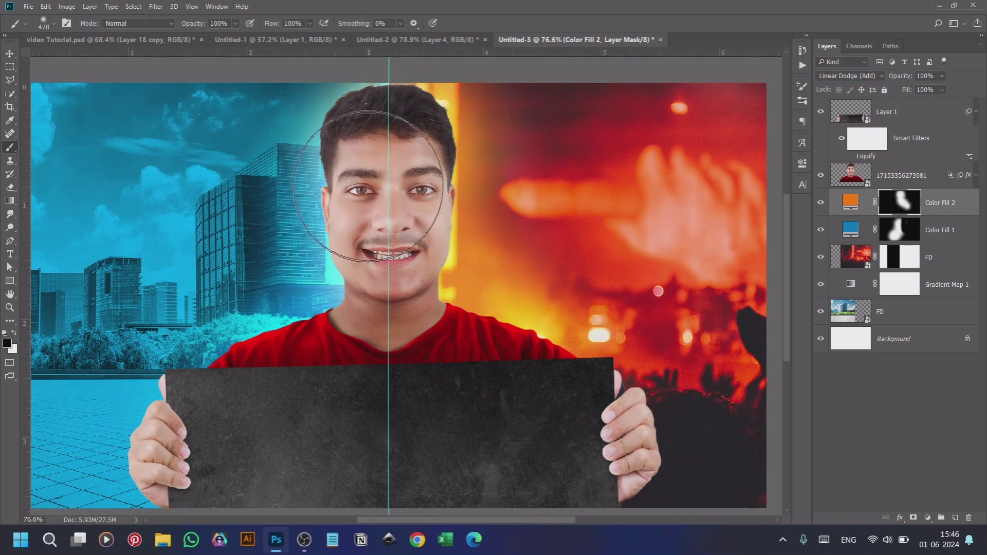
key(bracketleft)
key(bracketleft)
key(bracketleft)
key(bracketleft)
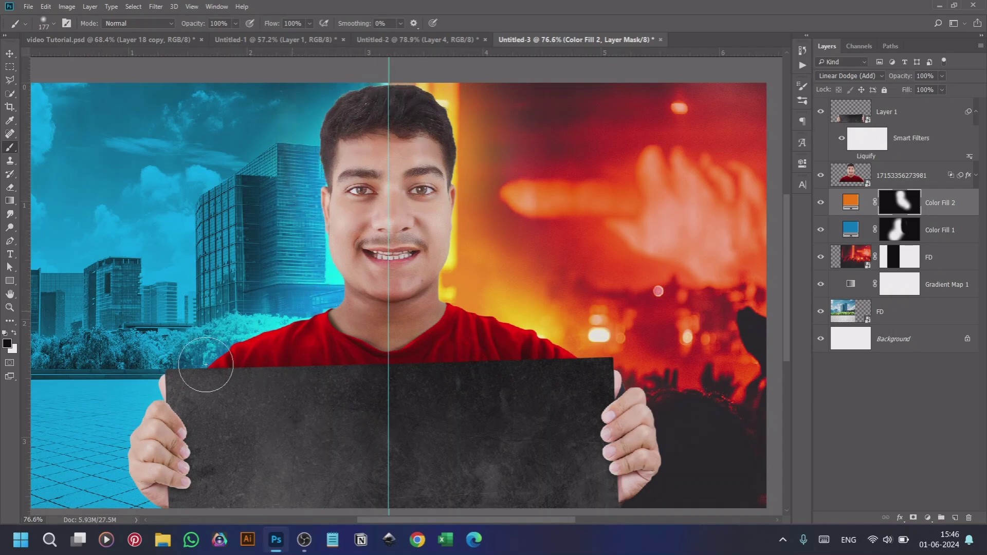
scroll(223, 205, down, 3)
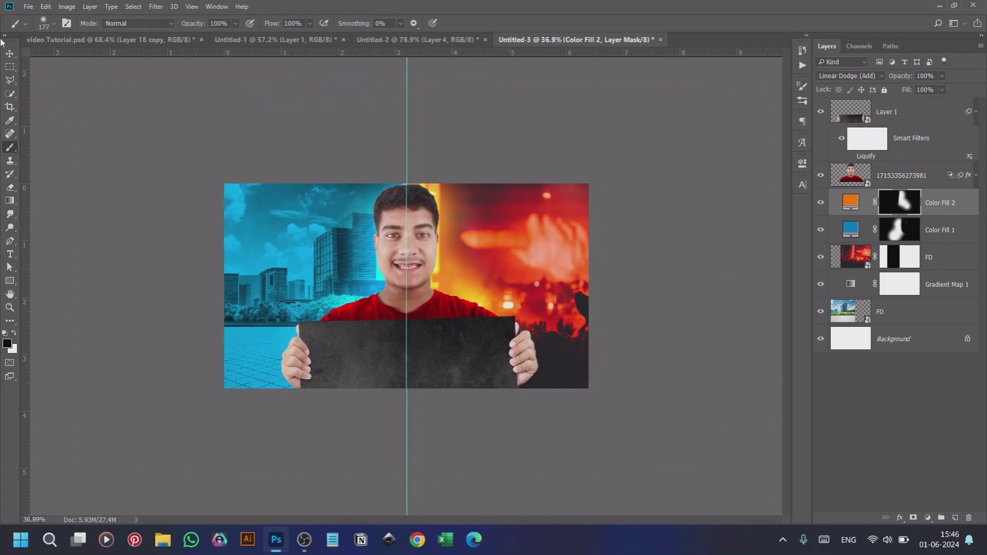
Examine the blue and orange glows around the man both up close and across the whole thumbnail
click(10, 54)
scroll(438, 311, up, 2)
scroll(438, 311, down, 2)
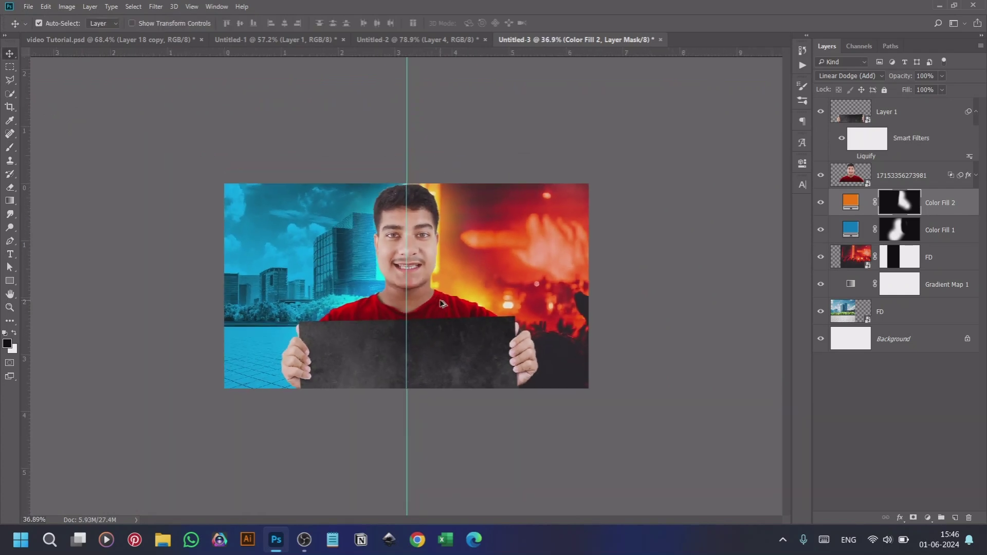
scroll(443, 303, up, 2)
scroll(442, 303, up, 3)
scroll(461, 397, down, 1)
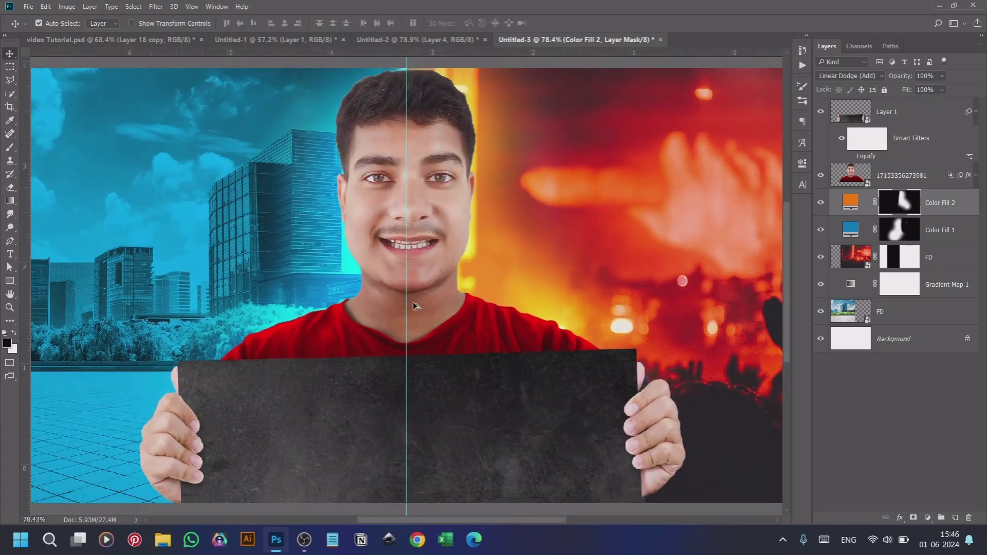
scroll(314, 256, down, 1)
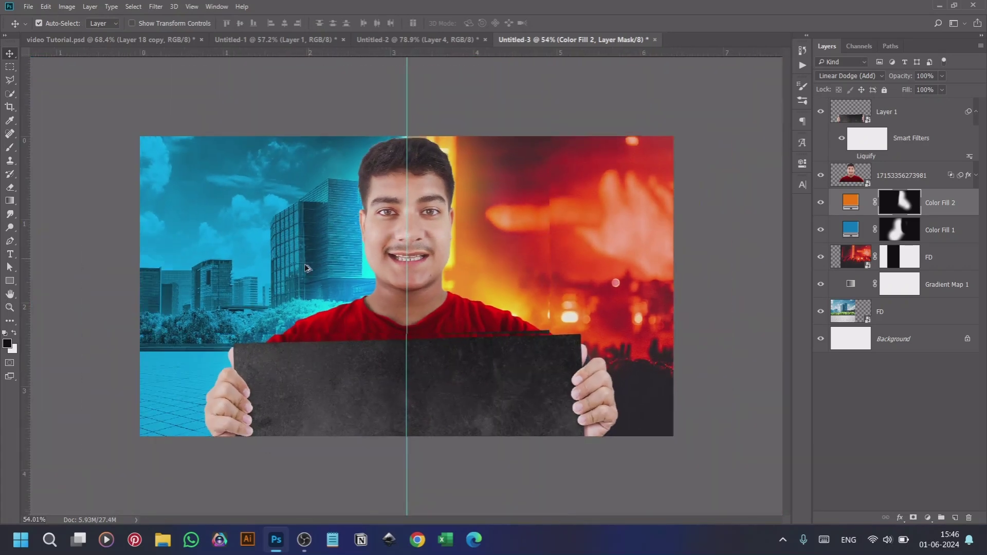
scroll(196, 385, up, 2)
scroll(374, 289, down, 2)
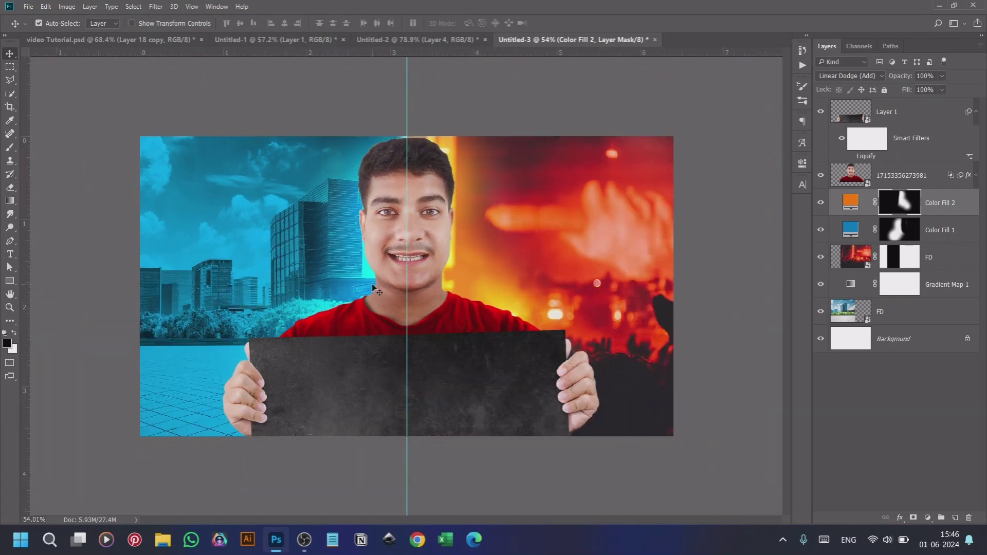
Bring the Photoshop toolbar graphic from the Untitled-1 document into the thumbnail and move its layer above all others
click(281, 40)
drag(139, 300, 427, 185)
drag(252, 248, 252, 248)
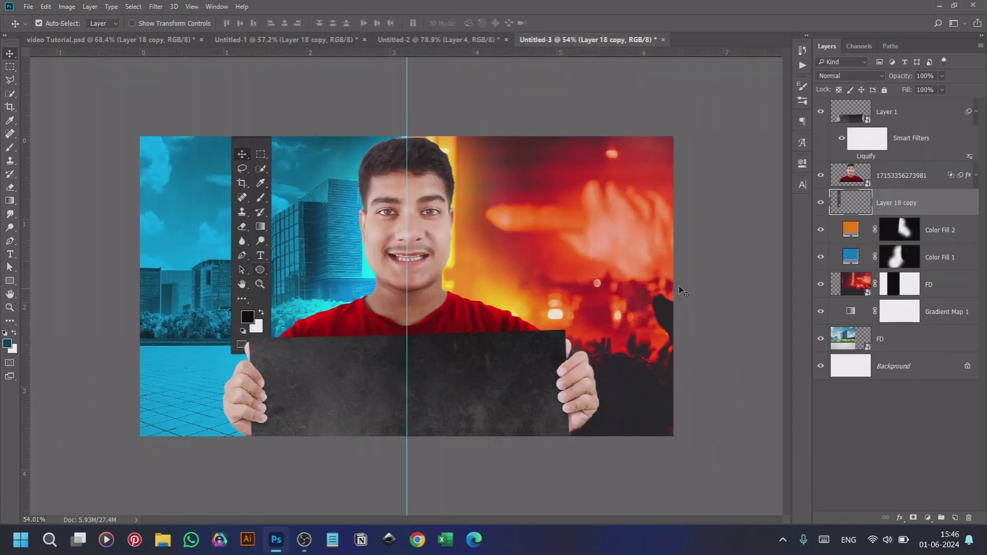
drag(878, 197, 877, 105)
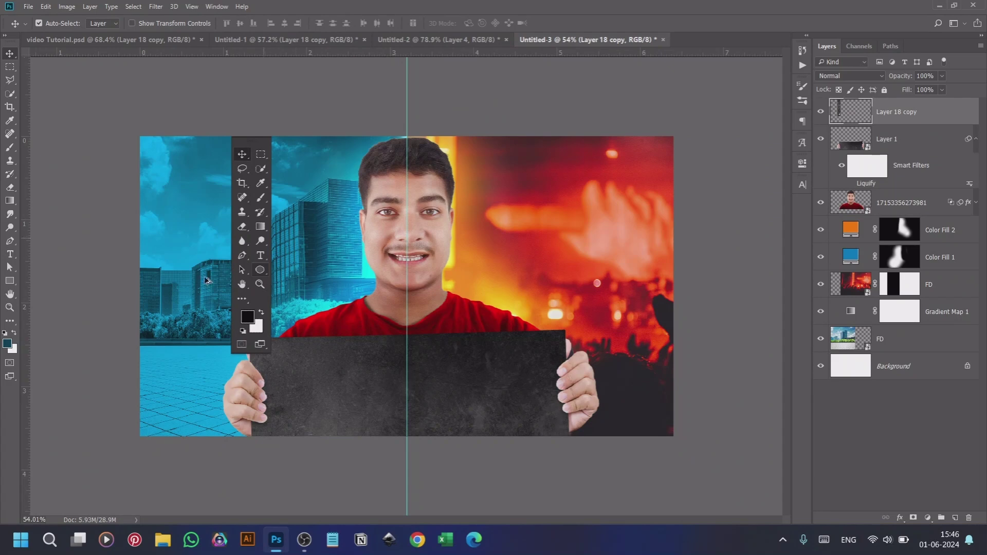
Rotate the toolbar graphic 5.87° and position it over the blue city, just above the man's hand on that side
key(ctrl+0)
key(ctrl+minus)
drag(255, 263, 218, 280)
key(ctrl+t)
drag(267, 140, 279, 143)
scroll(146, 436, up, 5)
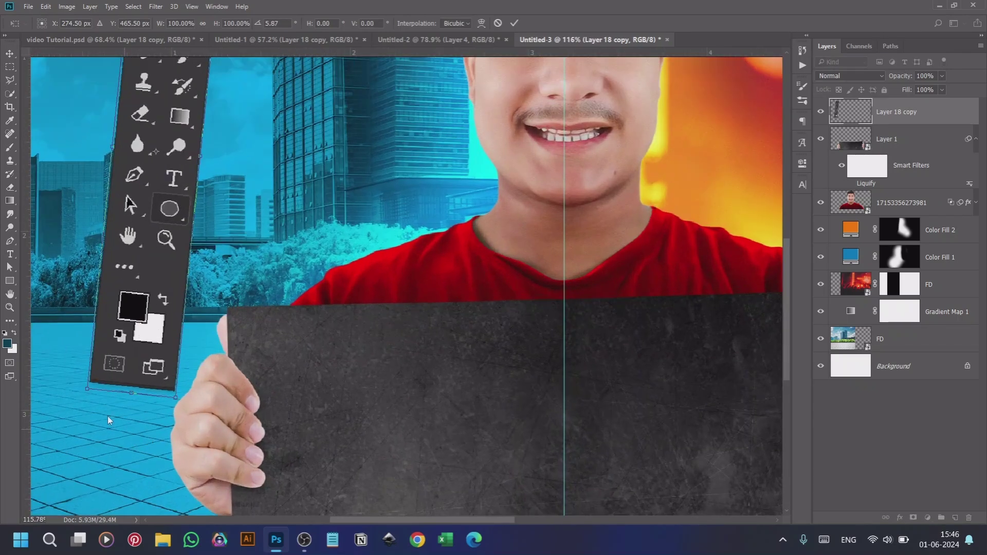
drag(107, 415, 262, 340)
scroll(262, 340, up, 3)
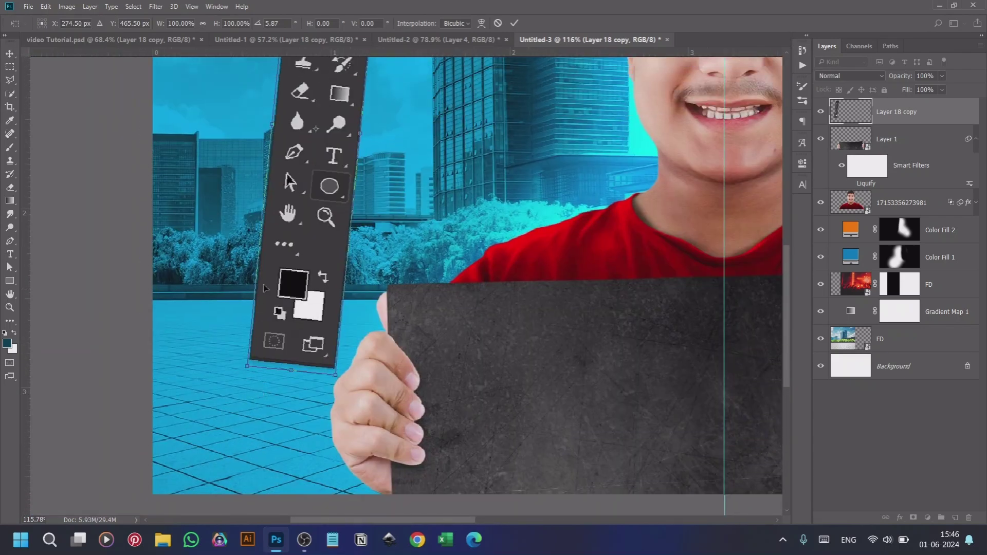
mouse_move(291, 284)
mouse_down()
mouse_move(291, 258)
mouse_move(290, 265)
mouse_up()
key(ctrl+0)
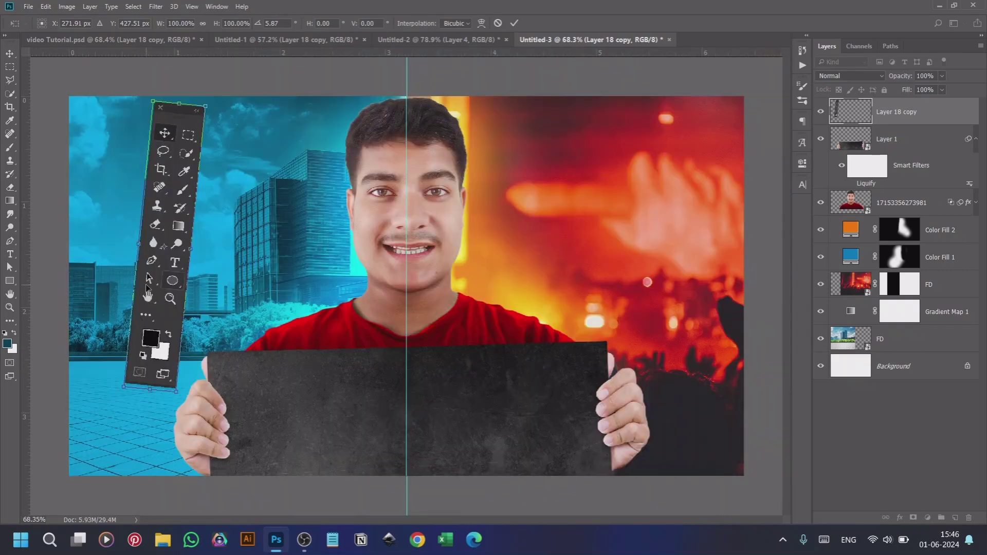
key(Return)
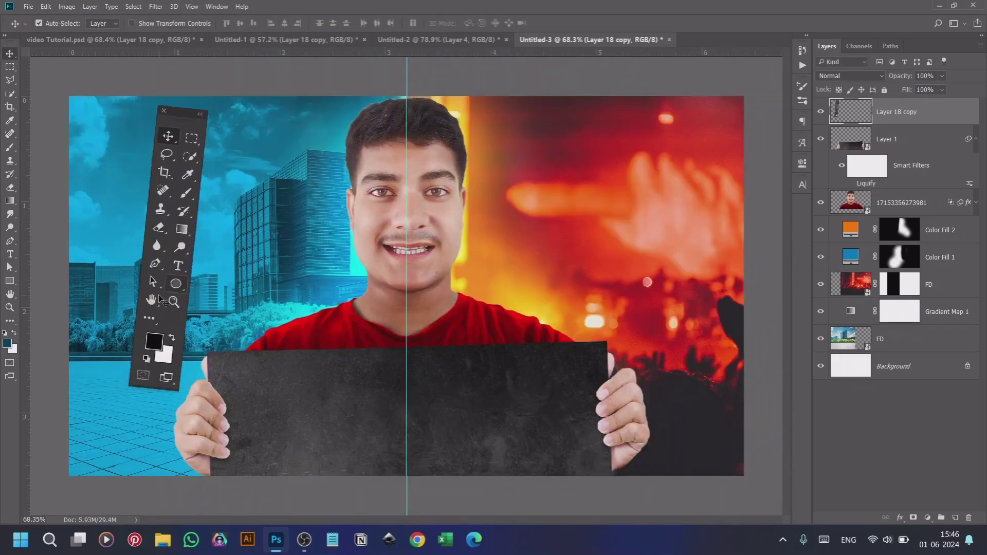
Add a white Linear Dodge (Add) Inner Shadow to the toolbar layer: opacity 30%, angle -2°, distance 9 px, choke 6%, size 16 px
scroll(161, 298, up, 3)
scroll(161, 298, up, 2)
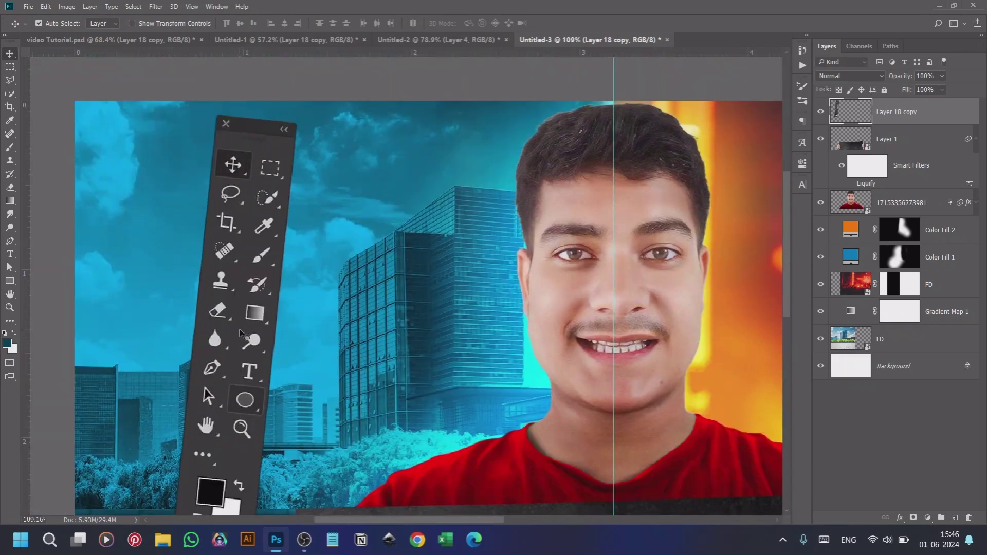
double_click(951, 109)
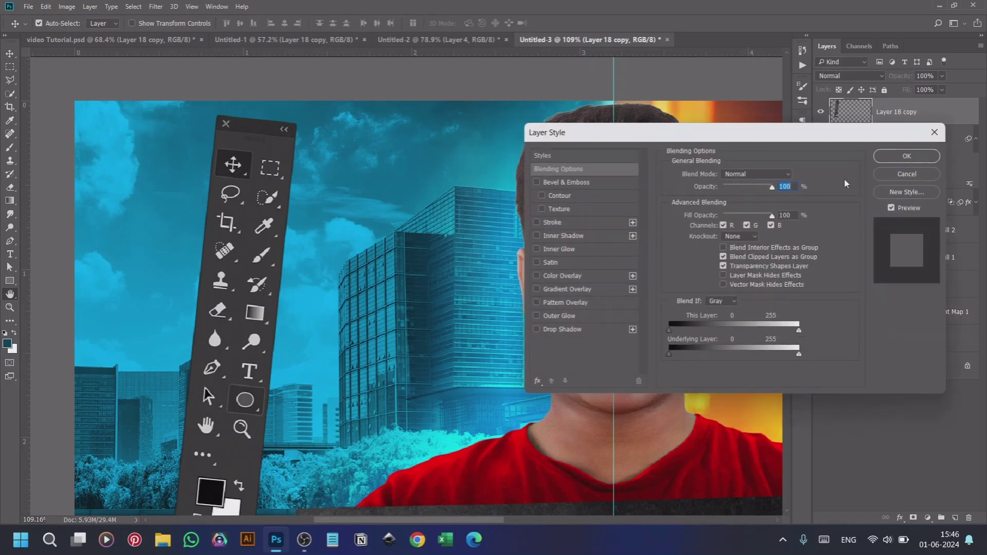
click(585, 237)
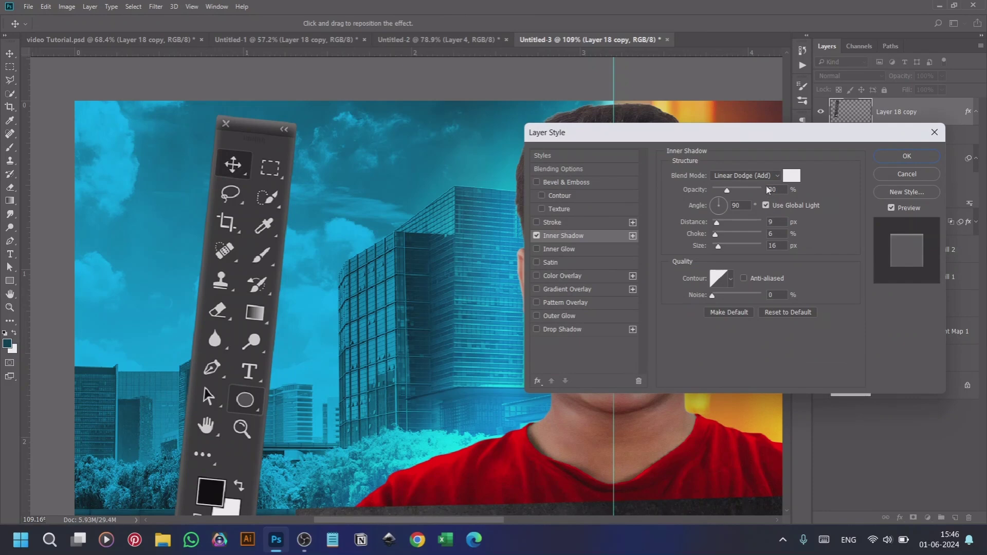
scroll(785, 191, up, 4)
scroll(721, 249, up, 3)
click(734, 206)
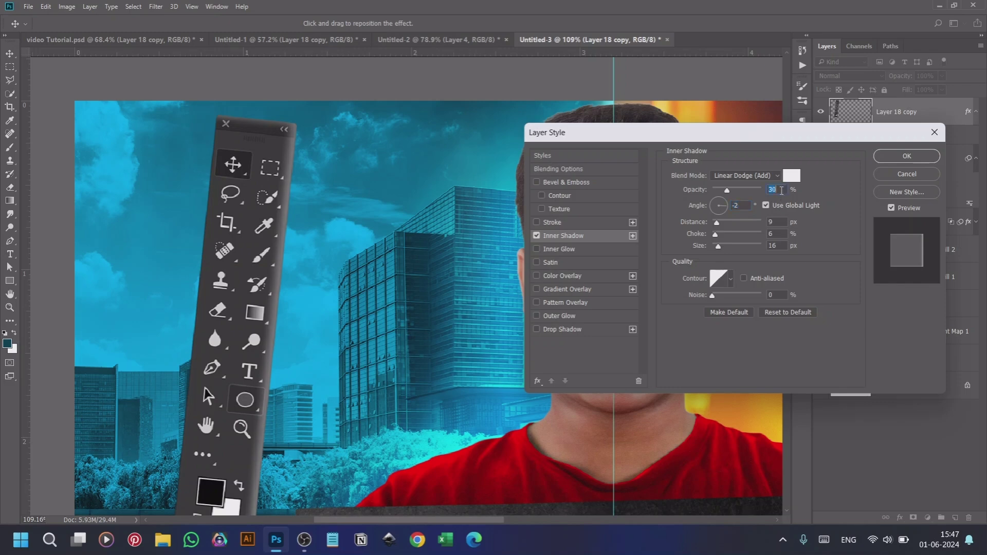
click(907, 156)
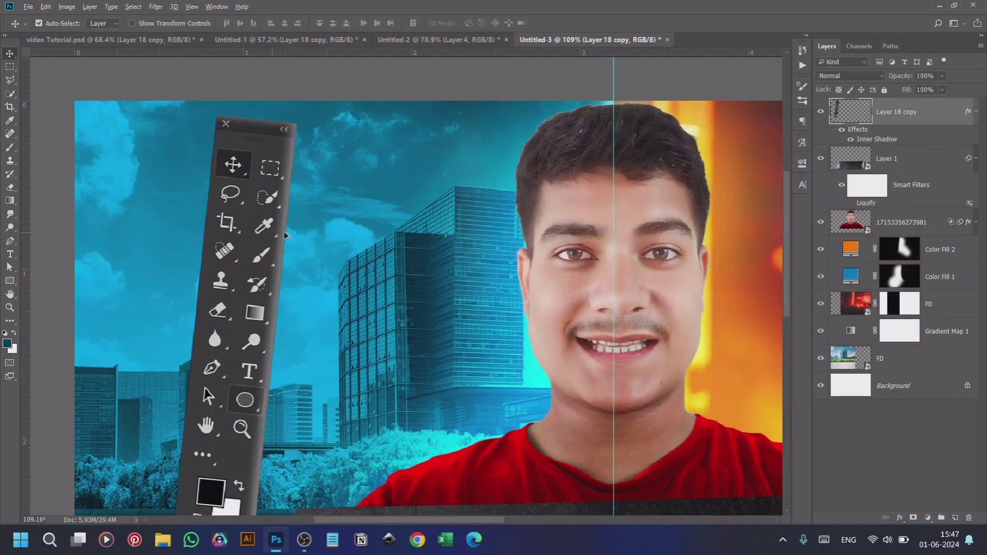
scroll(431, 256, down, 2)
scroll(103, 272, up, 3)
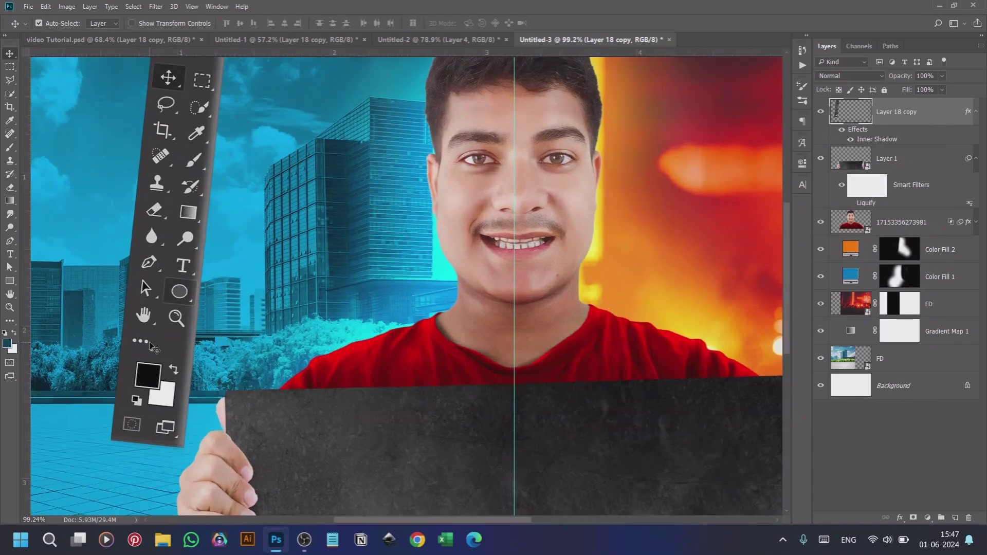
Select Layer 1 and outline a slanted floor shadow area from the toolbar graphic's lower edge past the canvas edge with the Polygonal Lasso
drag(147, 349, 321, 189)
key(ctrl+z)
scroll(120, 451, up, 4)
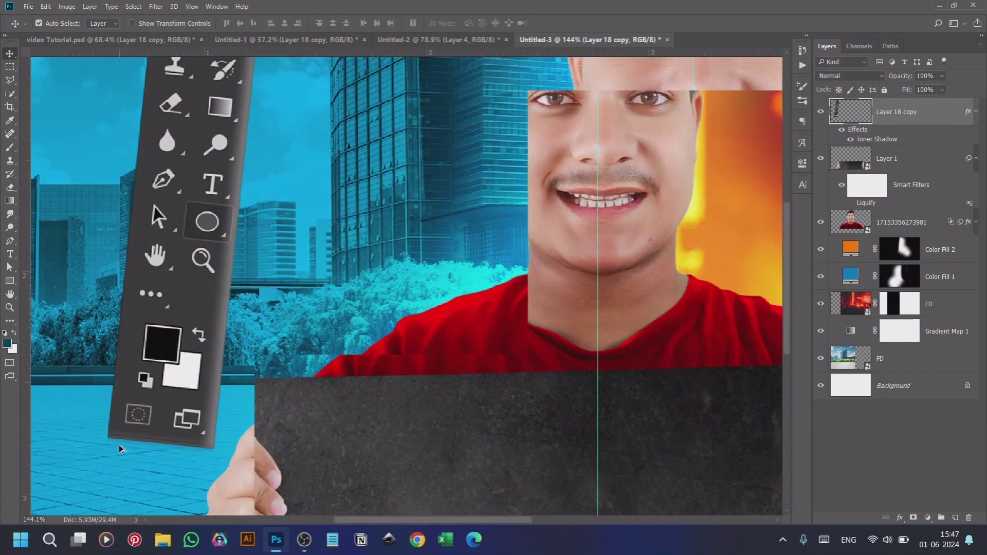
drag(121, 437, 388, 205)
key(alt+bracketleft)
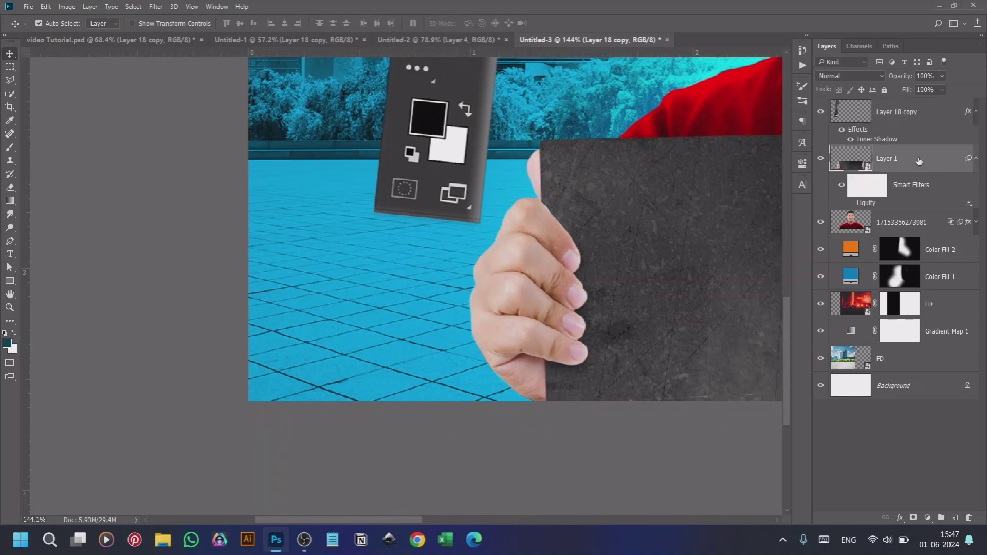
click(10, 80)
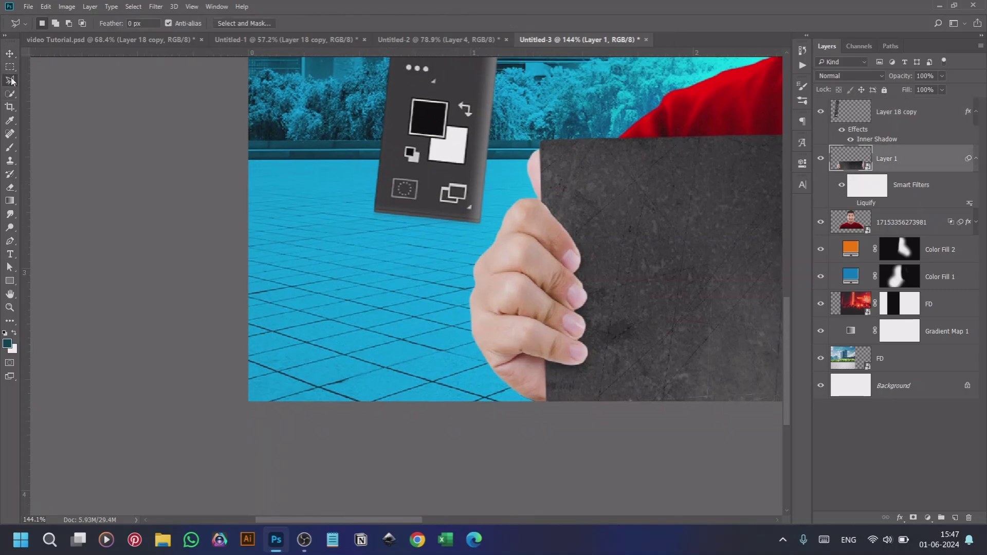
scroll(379, 229, up, 2)
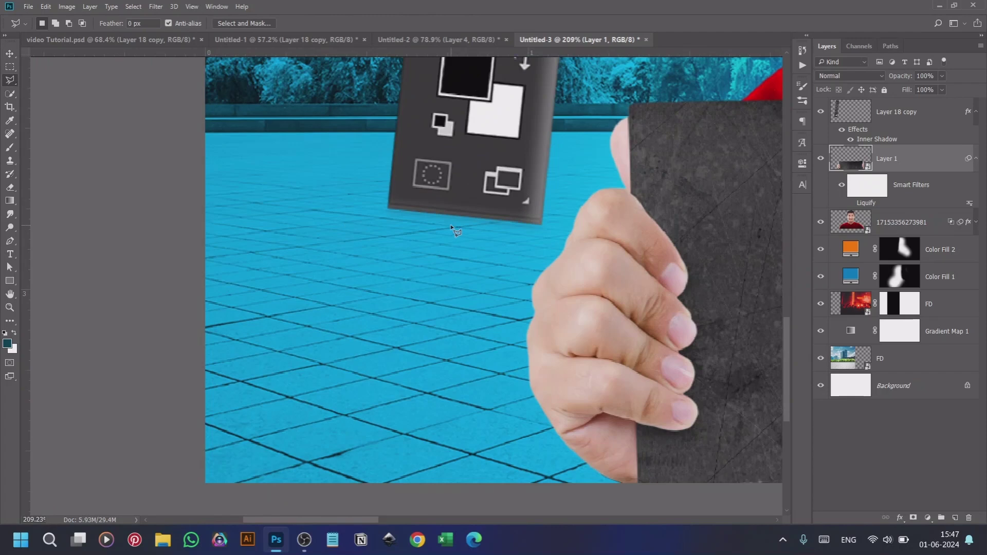
click(541, 223)
click(125, 489)
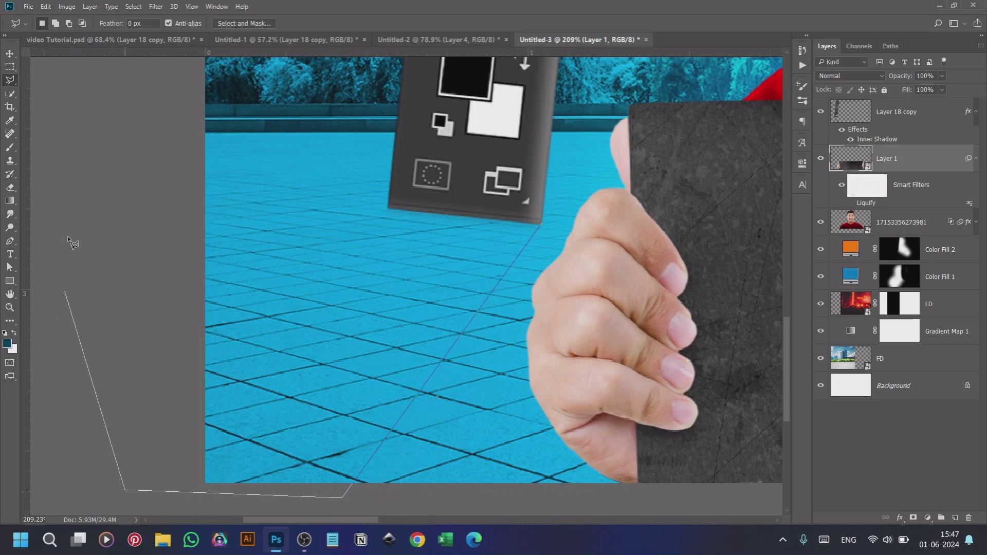
click(111, 266)
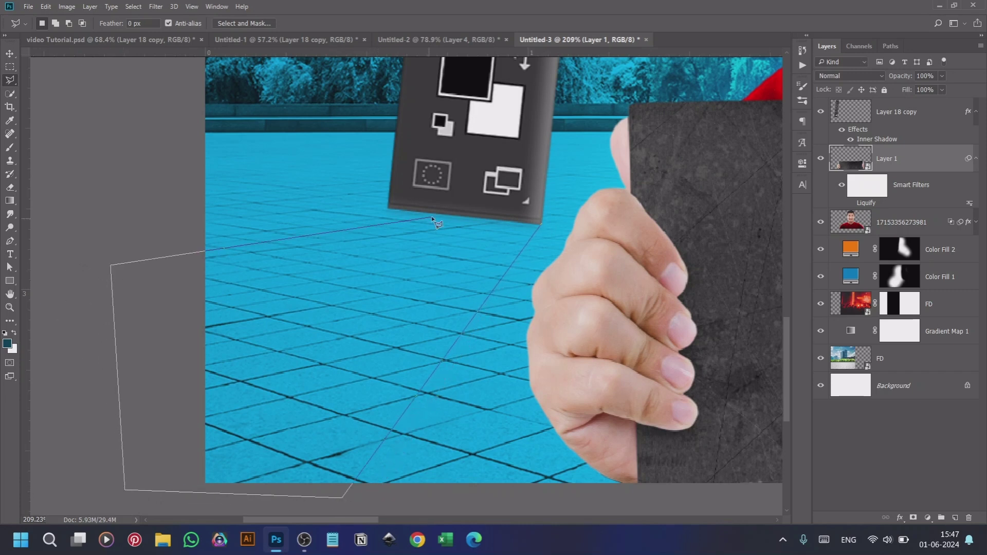
click(392, 207)
click(541, 223)
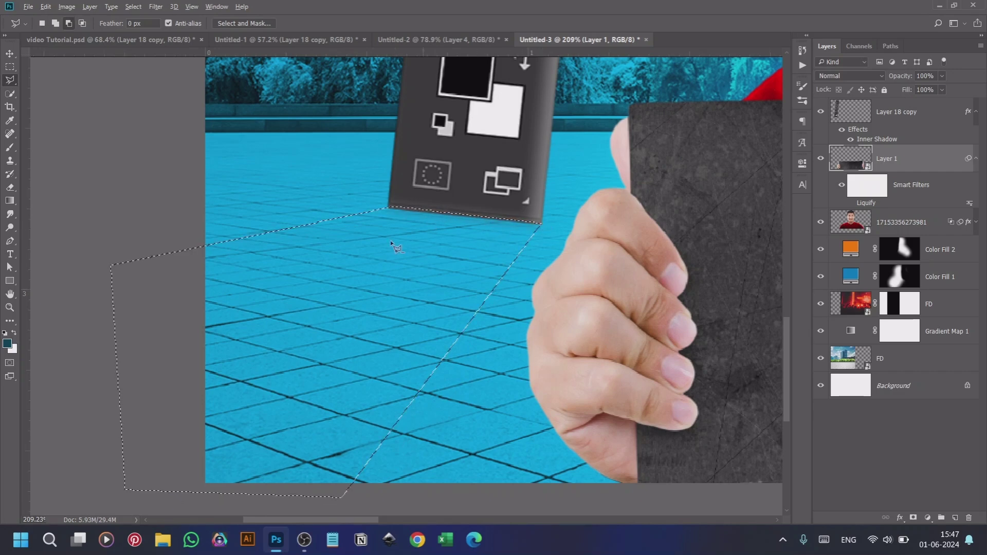
On a new layer above Layer 1, paint the toolbar's dark teal floor shadow with a soft 205 px brush at 10% flow, and deselect
scroll(391, 247, down, 3)
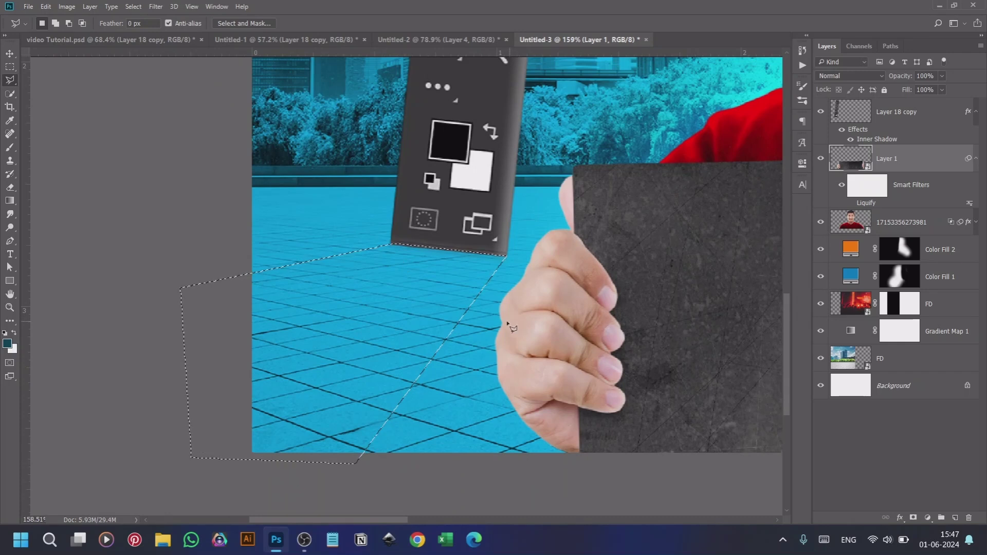
key(b)
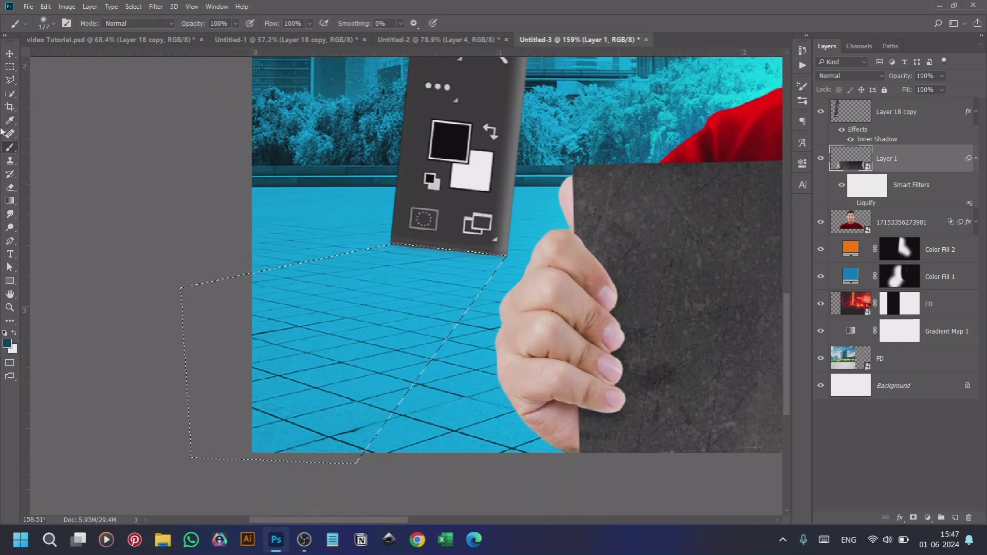
right_click(10, 148)
click(54, 149)
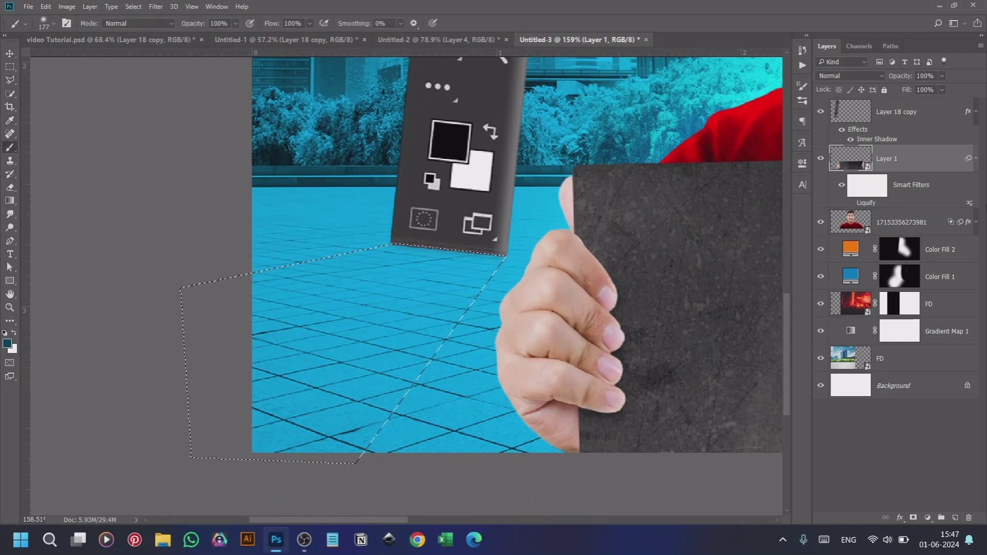
click(955, 518)
alt+drag(371, 310, 374, 311)
drag(310, 24, 268, 43)
mouse_move(232, 329)
mouse_down()
mouse_move(309, 288)
mouse_move(259, 345)
mouse_move(310, 392)
mouse_move(288, 427)
mouse_move(288, 473)
mouse_move(455, 281)
mouse_move(432, 252)
mouse_move(360, 299)
mouse_move(419, 165)
mouse_up()
mouse_move(469, 234)
mouse_down()
mouse_move(389, 254)
mouse_move(432, 218)
mouse_move(358, 297)
mouse_move(474, 245)
mouse_move(456, 293)
mouse_up()
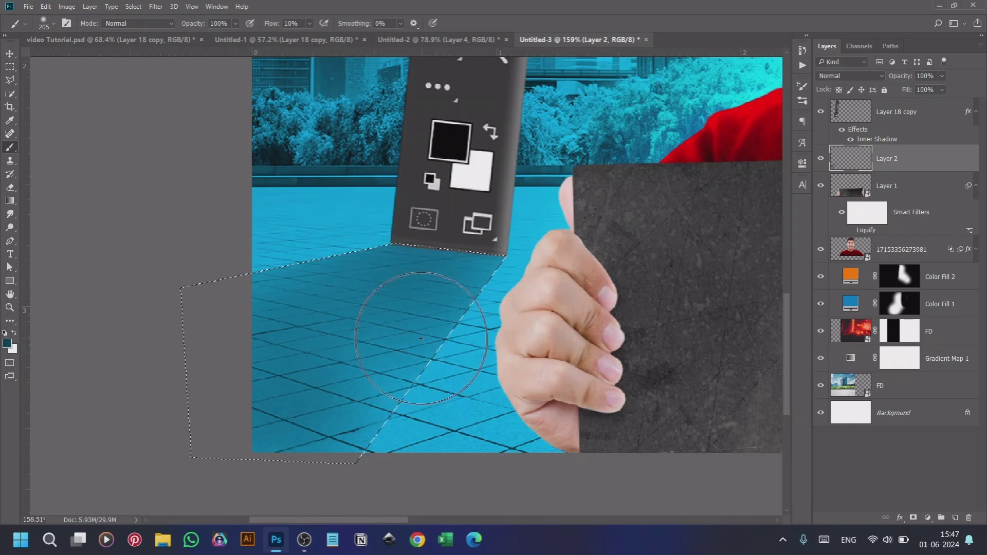
mouse_move(421, 339)
mouse_down()
mouse_move(478, 250)
mouse_move(391, 247)
mouse_move(442, 212)
mouse_move(356, 285)
mouse_up()
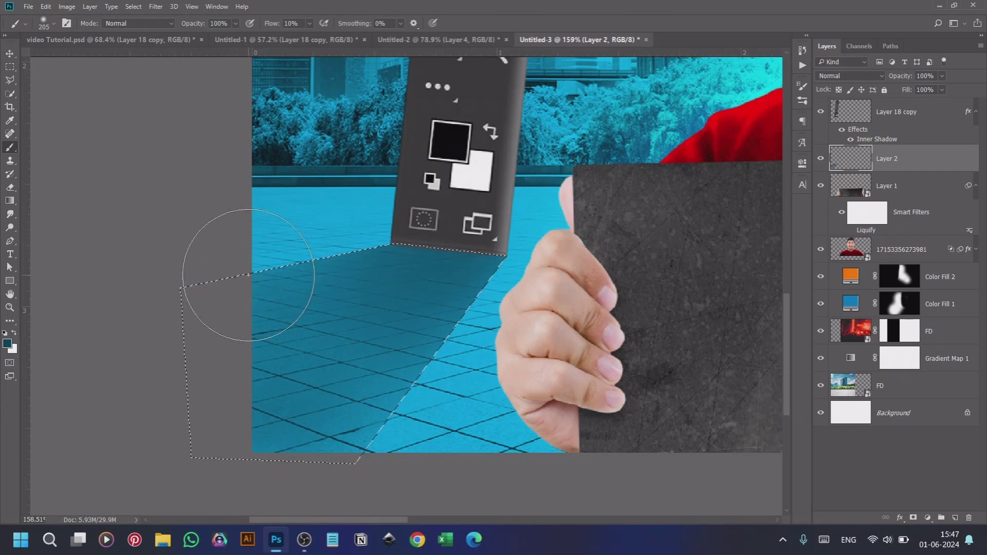
scroll(470, 201, up, 2)
key(ctrl+d)
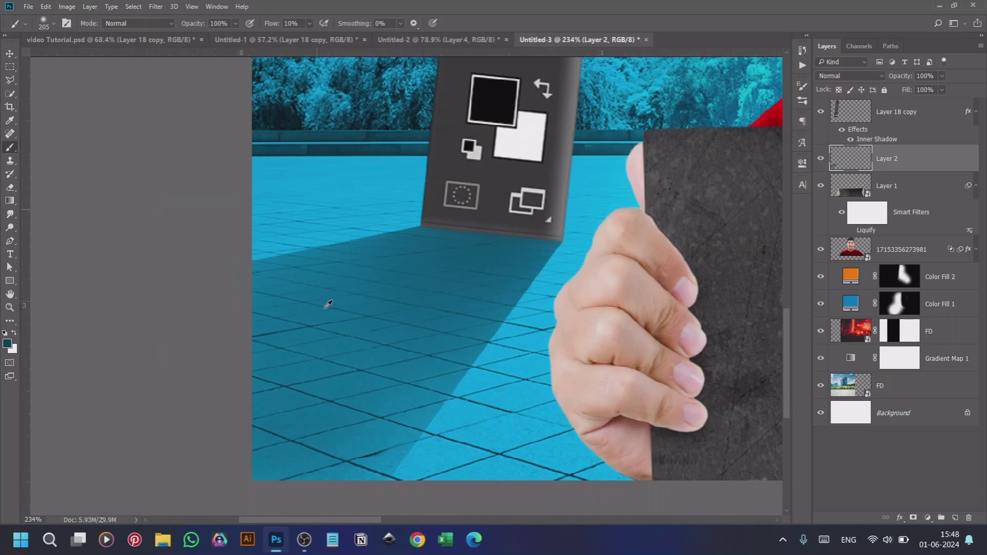
Soften and fade the edges of the toolbar's floor shadow with a 73 px Eraser at 38% flow
scroll(329, 304, up, 2)
mouse_move(392, 209)
mouse_down()
mouse_move(293, 247)
mouse_move(299, 284)
mouse_up()
scroll(299, 284, up, 2)
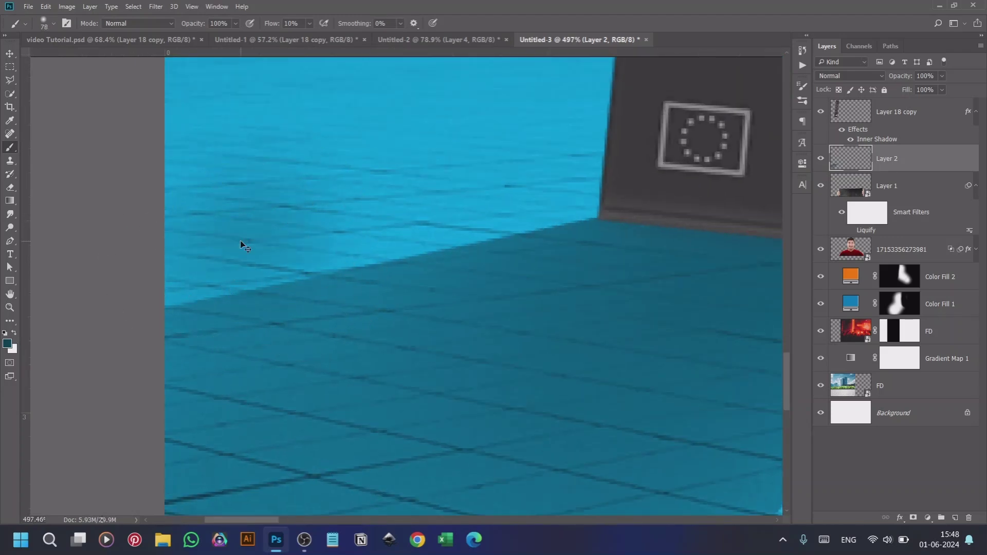
key(e)
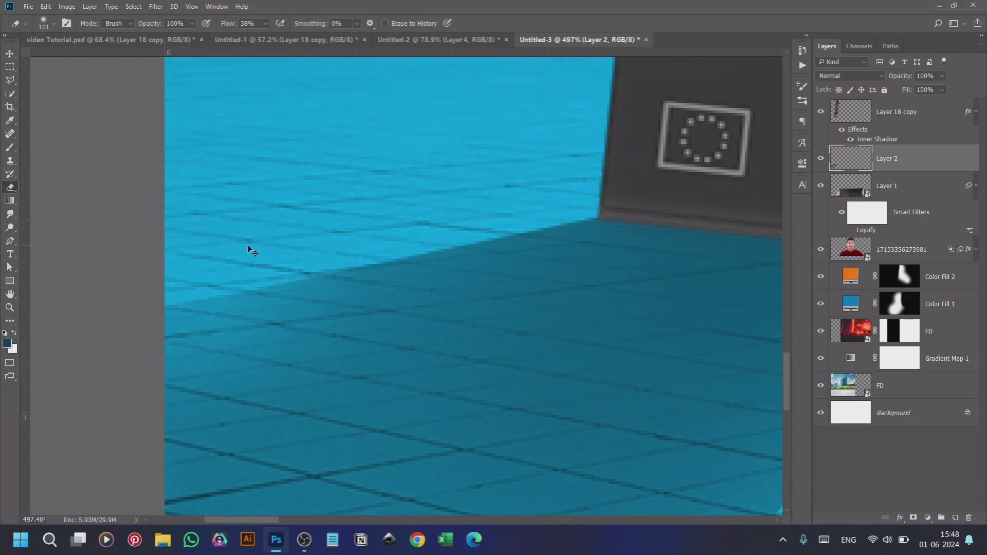
key(bracketleft)
key(bracketleft)
key(bracketleft)
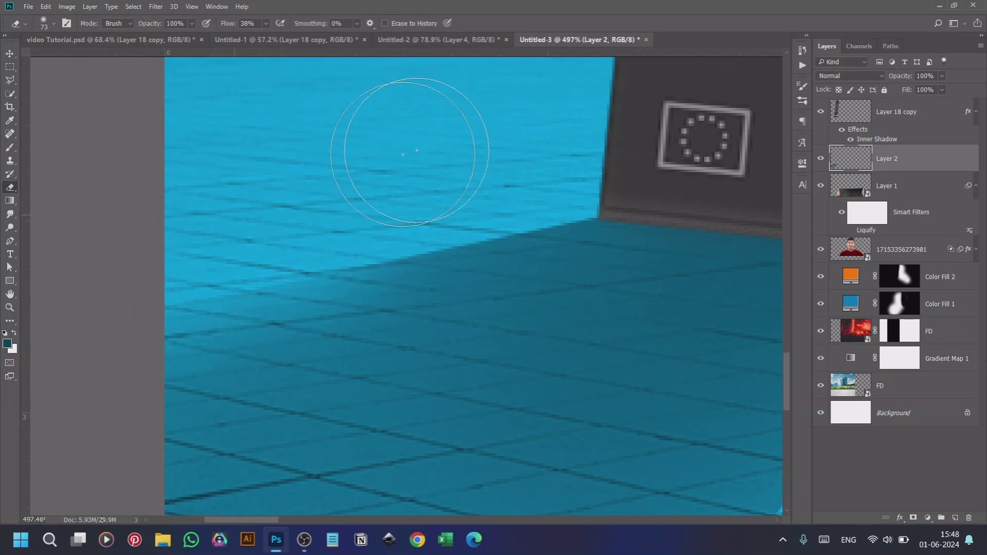
scroll(102, 213, down, 2)
scroll(442, 326, down, 2)
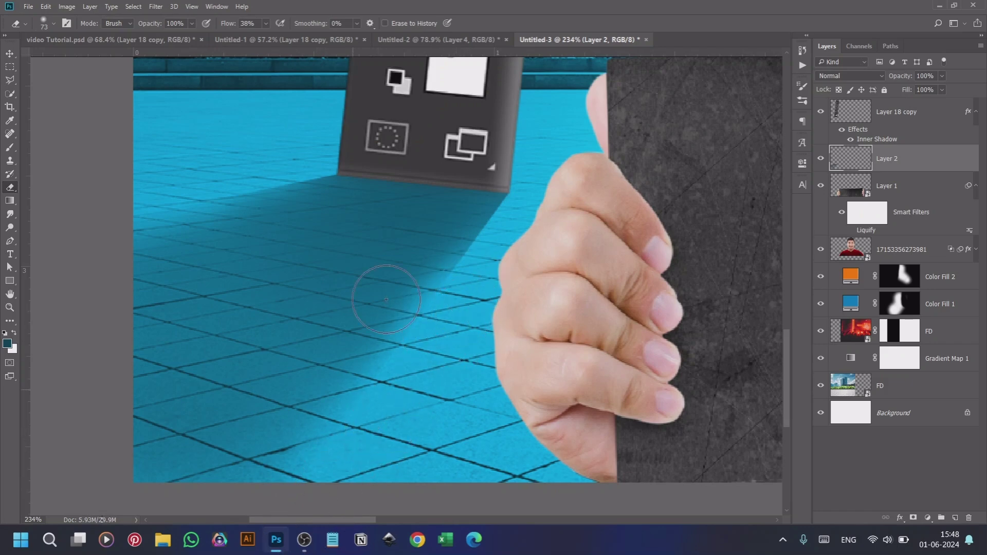
scroll(386, 299, down, 5)
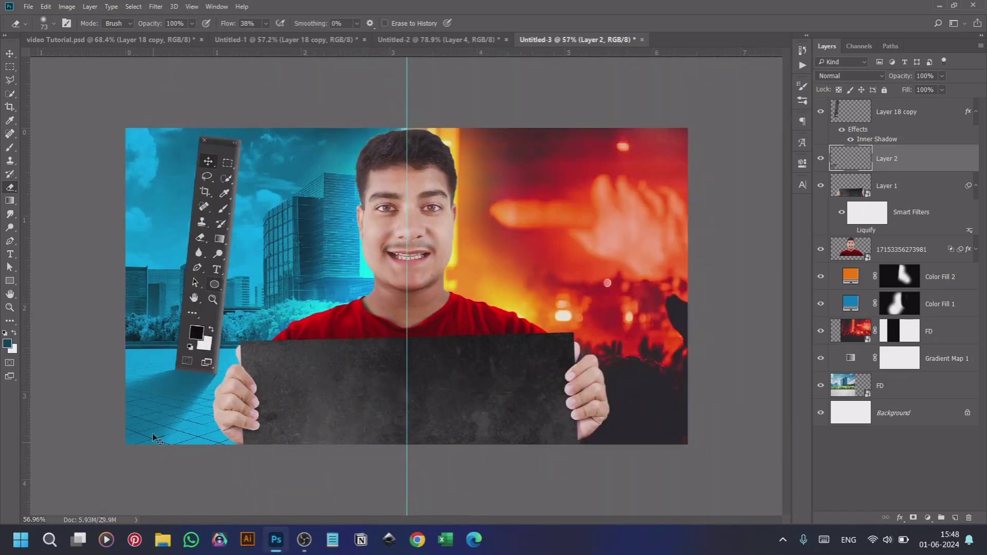
scroll(50, 86, down, 2)
click(10, 53)
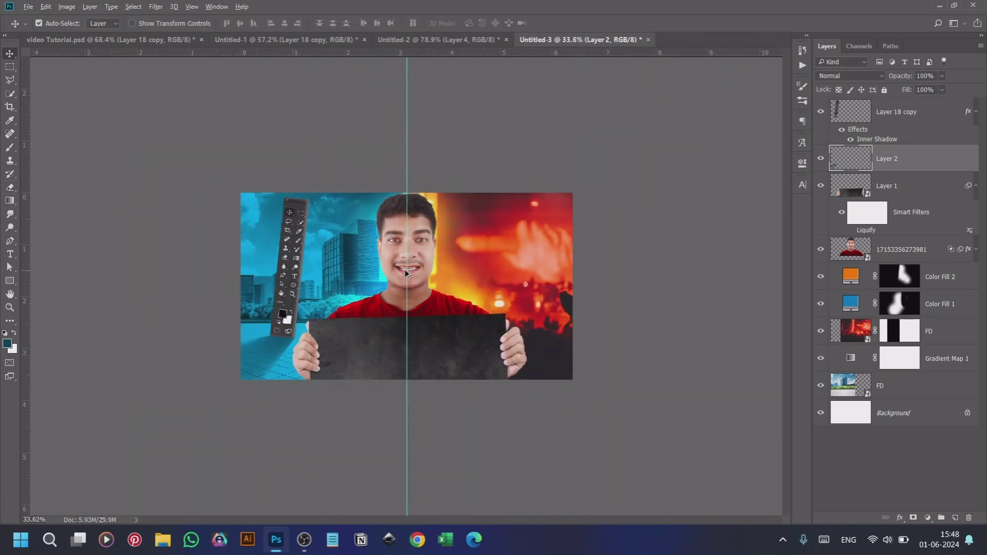
Create a new layer directly above the man's layer and paint a soft shadow behind the board-holding hand on the blue side at 10% flow
scroll(406, 272, up, 2)
scroll(453, 360, up, 3)
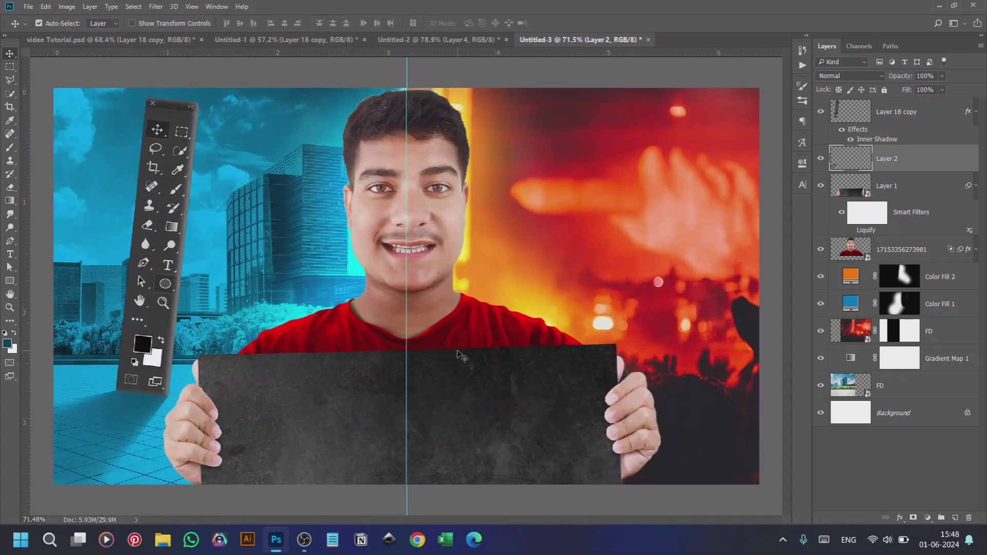
scroll(238, 480, down, 3)
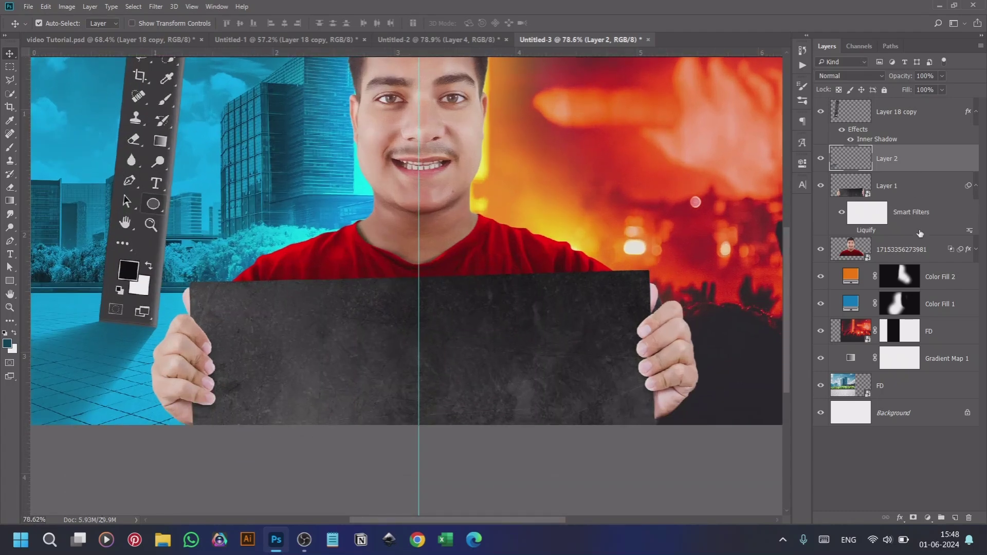
click(937, 215)
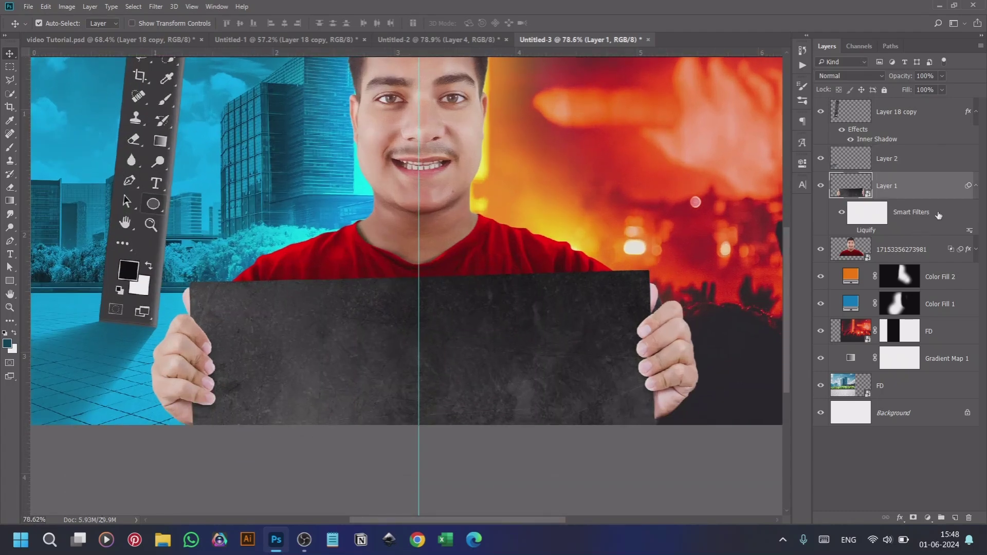
click(936, 241)
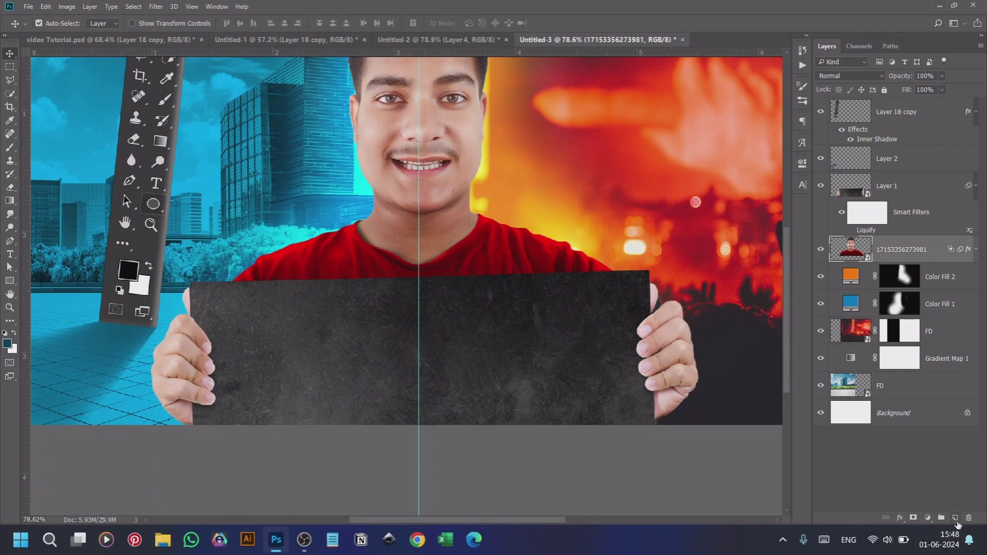
click(956, 518)
key(b)
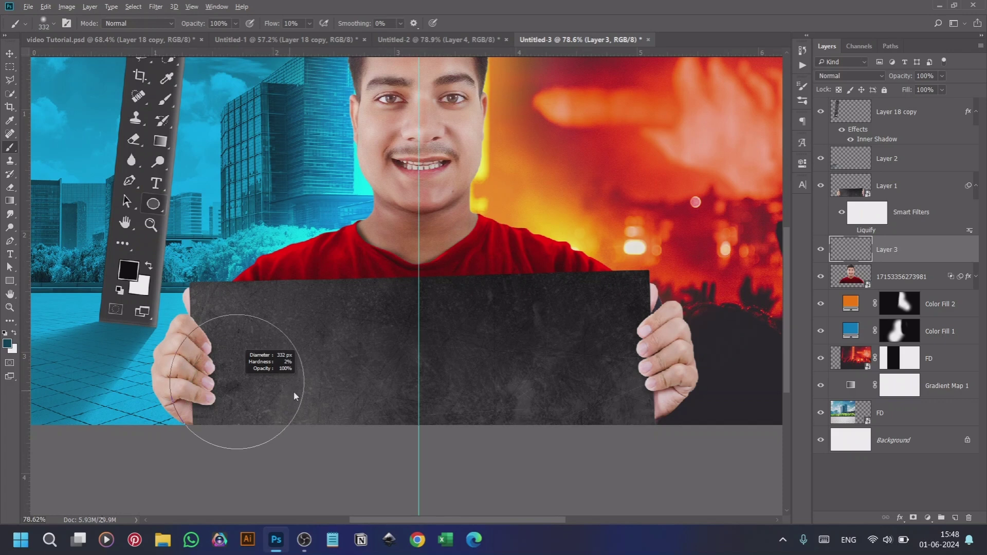
click(199, 395)
mouse_move(198, 395)
mouse_down()
mouse_move(217, 398)
mouse_move(207, 394)
mouse_up()
click(207, 390)
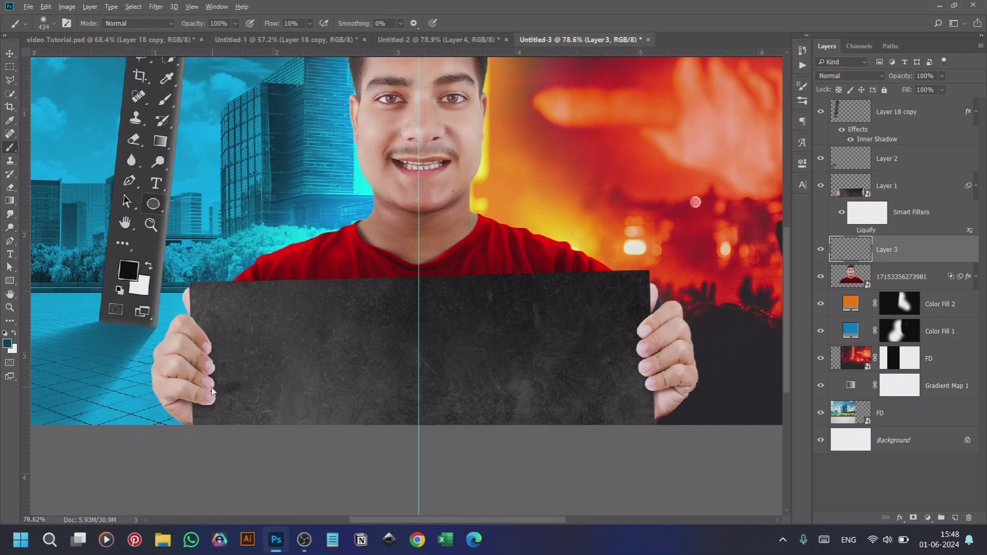
Raise the brush flow to 36% and deepen the soft shadows behind both hands with a 363 px brush
click(310, 24)
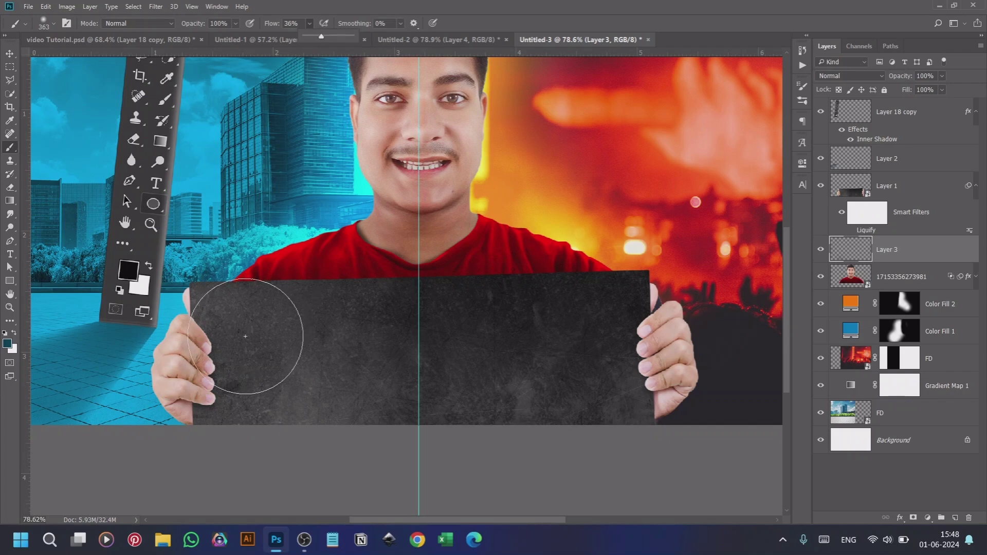
click(240, 360)
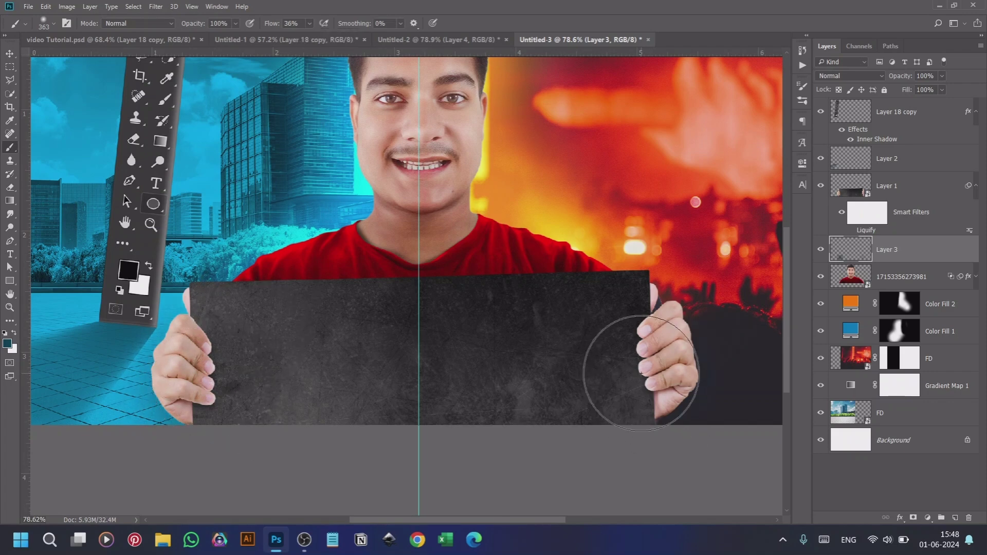
scroll(654, 413, down, 3)
click(9, 54)
scroll(435, 202, up, 2)
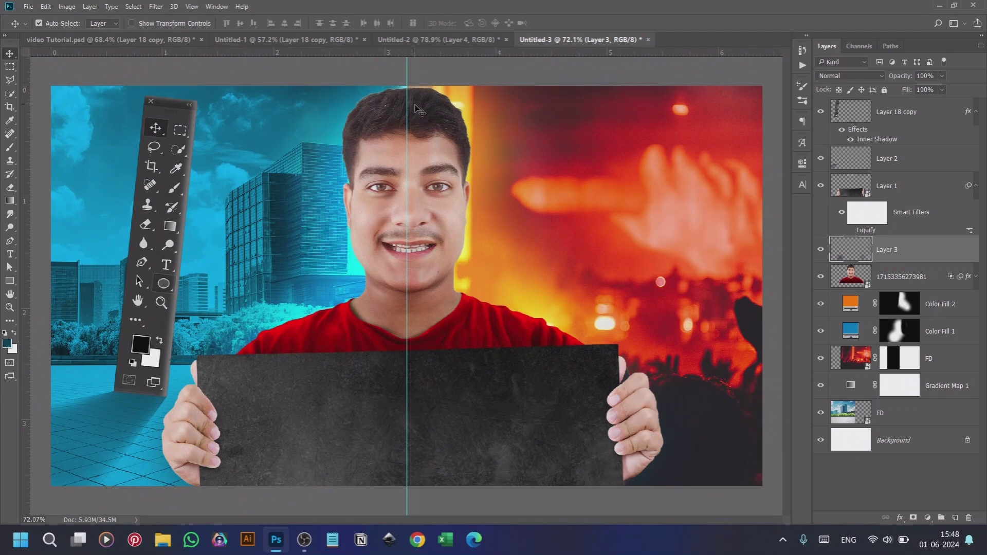
Bring the Photoshop logo from the Untitled-1 document into the thumbnail and move its layer above all others
click(287, 40)
drag(602, 181, 576, 242)
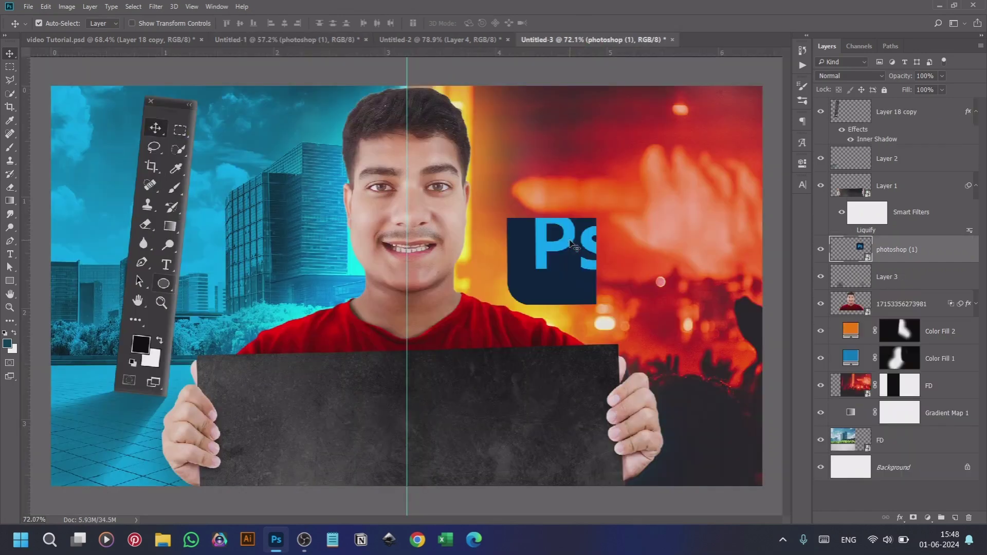
drag(911, 273, 905, 108)
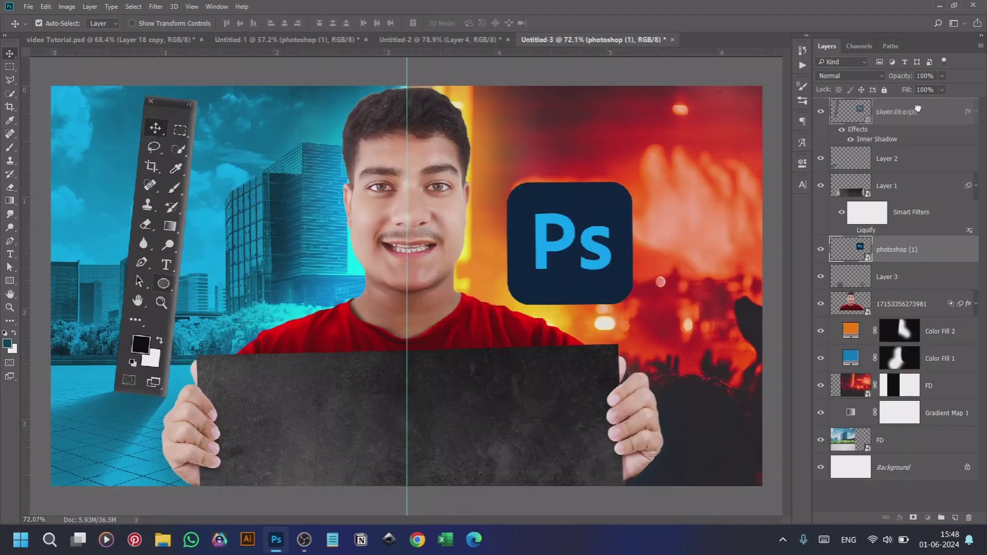
Scale the Photoshop logo to 17.30%, tilt it slightly, and position it over the red background beside the man's head
scroll(637, 206, up, 3)
drag(637, 206, 341, 322)
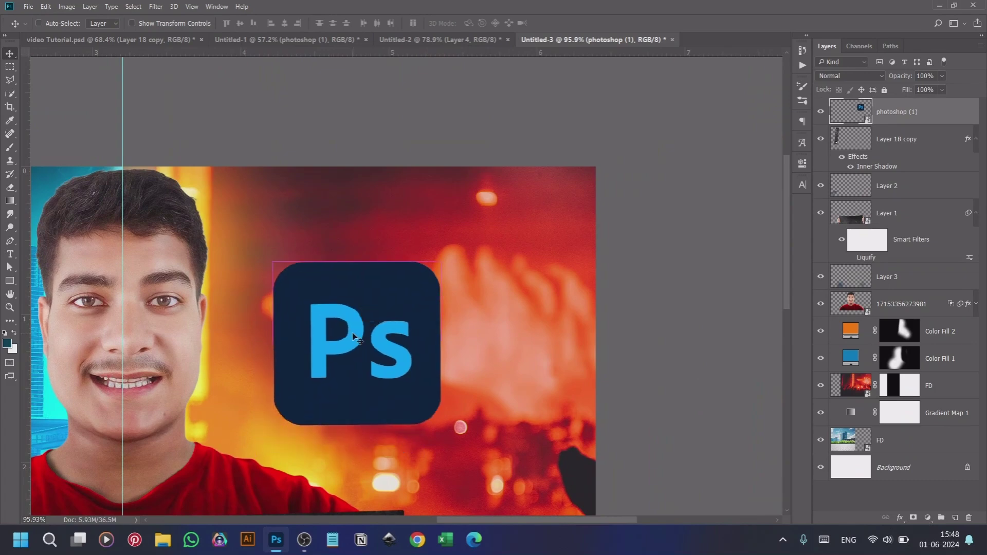
key(ctrl+t)
drag(440, 257, 425, 275)
drag(405, 352, 464, 297)
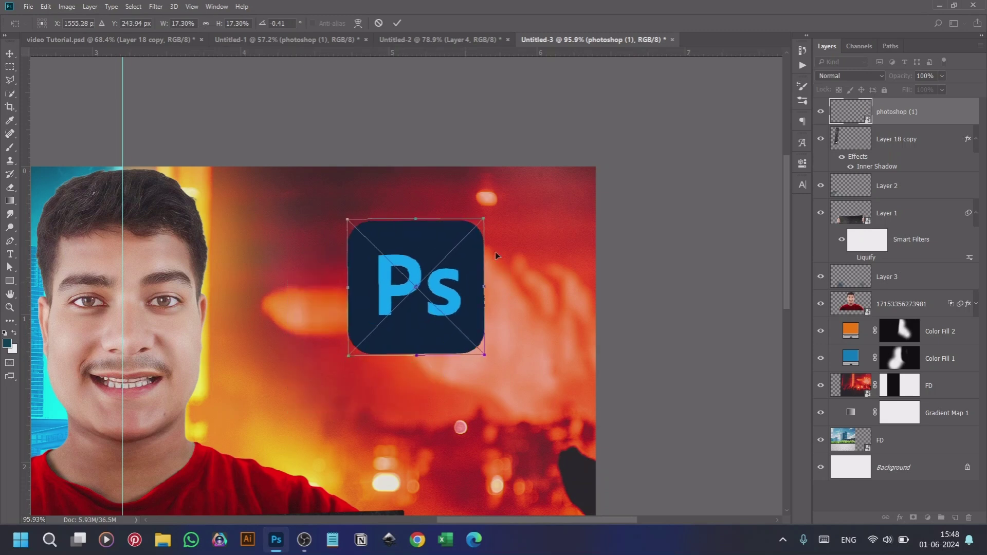
drag(525, 222, 521, 215)
key(Return)
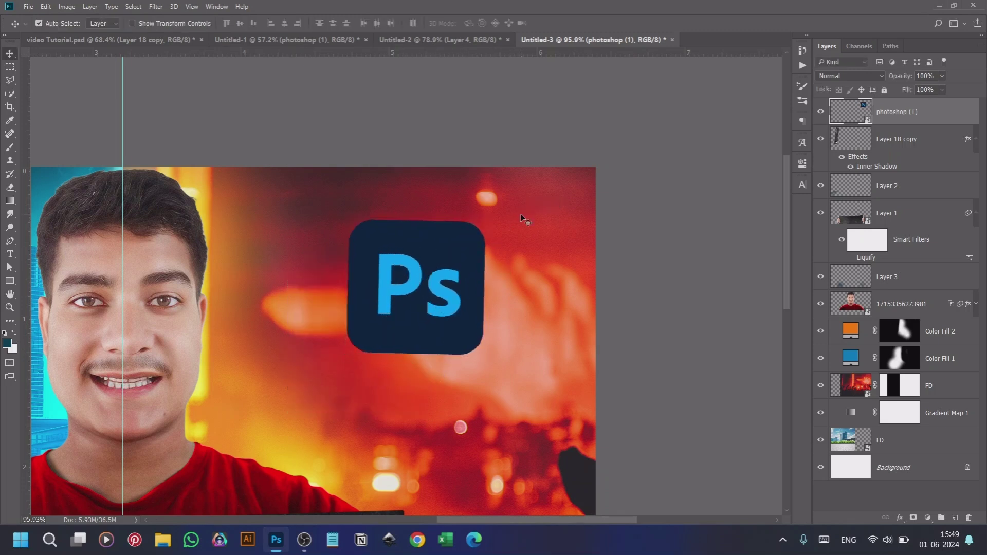
Add a Bevel & Emboss effect to the Photoshop logo layer with its size set to 18 px
double_click(945, 108)
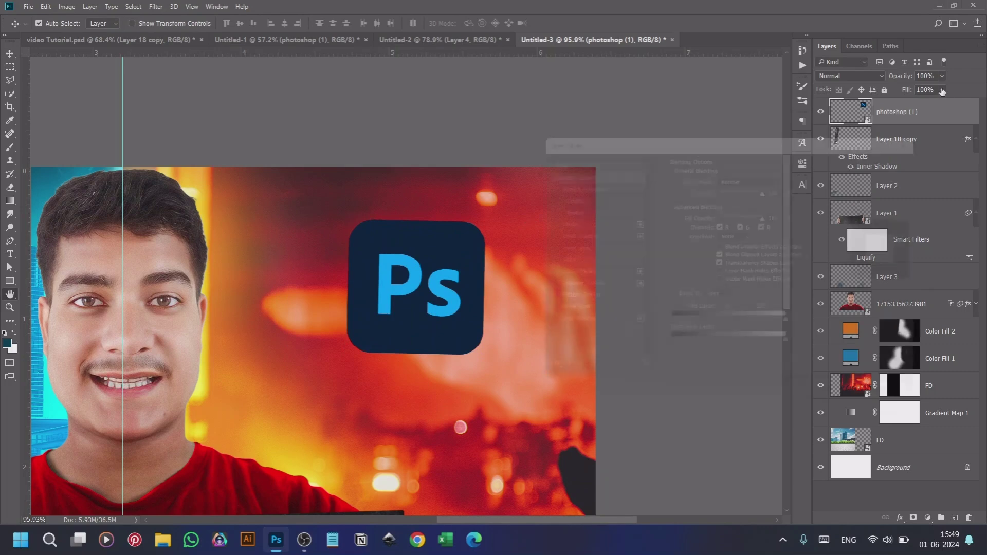
drag(647, 138, 702, 135)
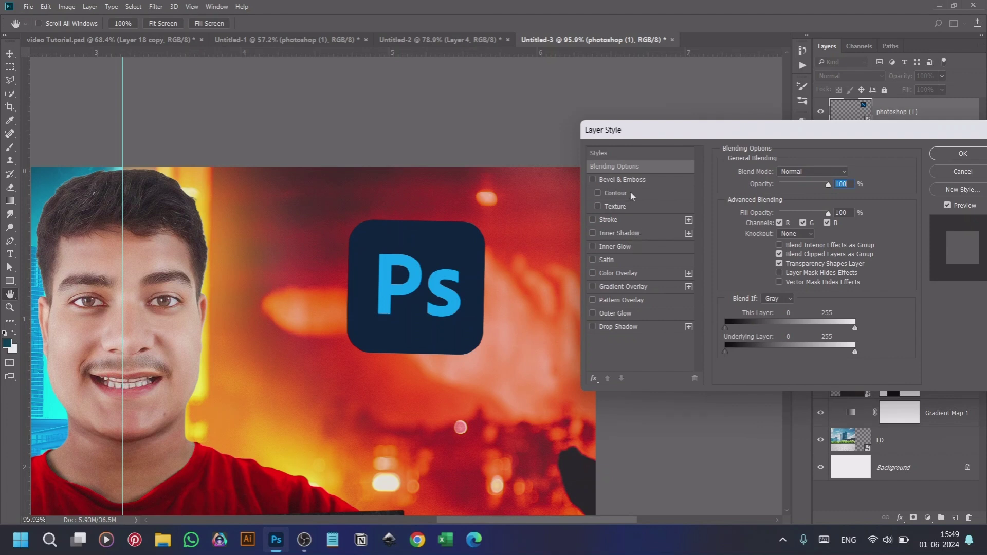
click(643, 180)
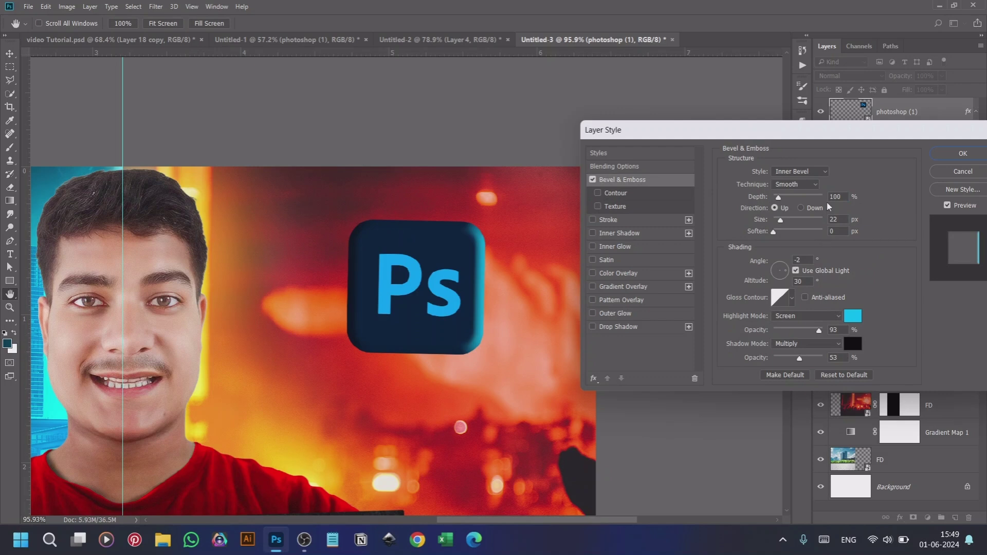
click(846, 221)
scroll(846, 222, down, 4)
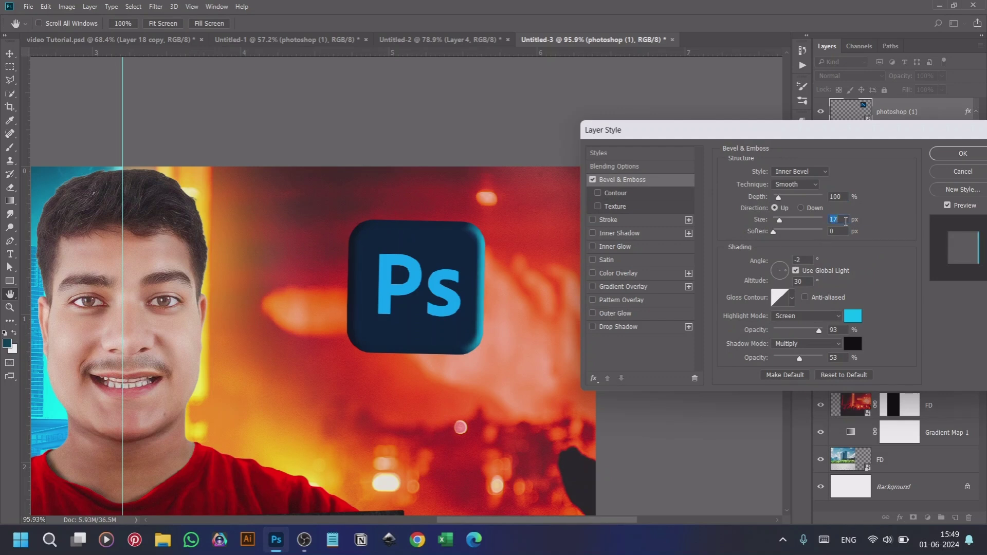
drag(892, 136, 822, 175)
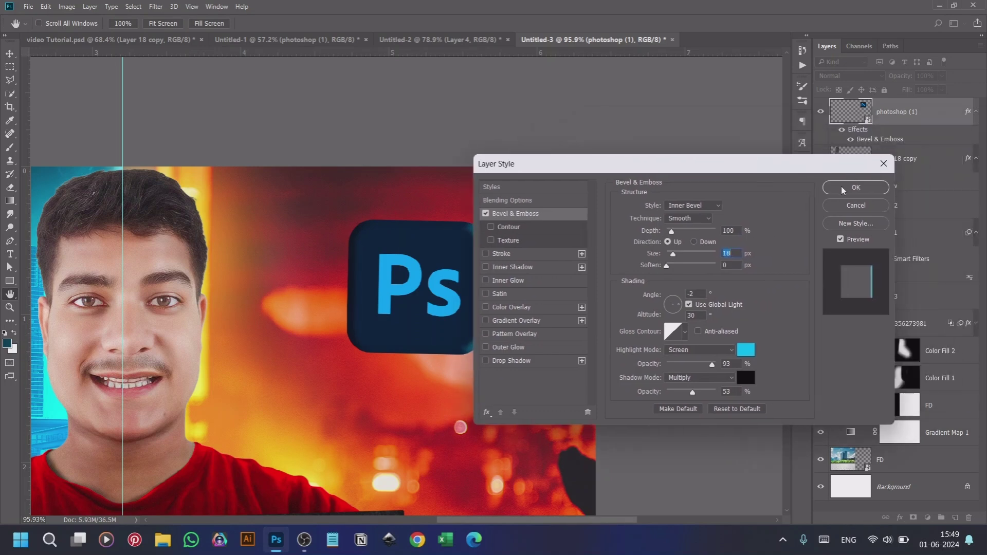
Add a Drop Shadow to the Photoshop logo with 22 px size, 11% opacity and a reduced spread
click(536, 360)
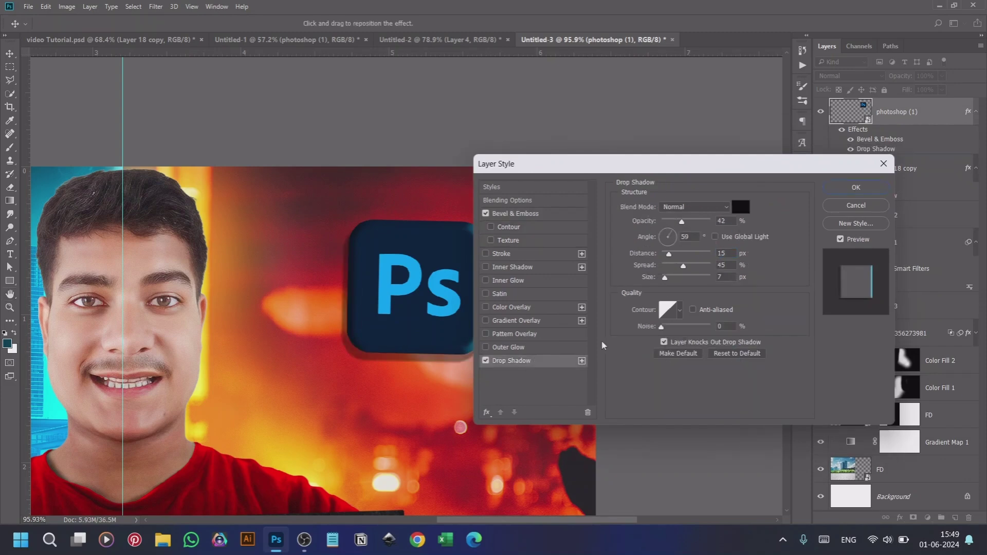
click(735, 277)
scroll(736, 278, up, 8)
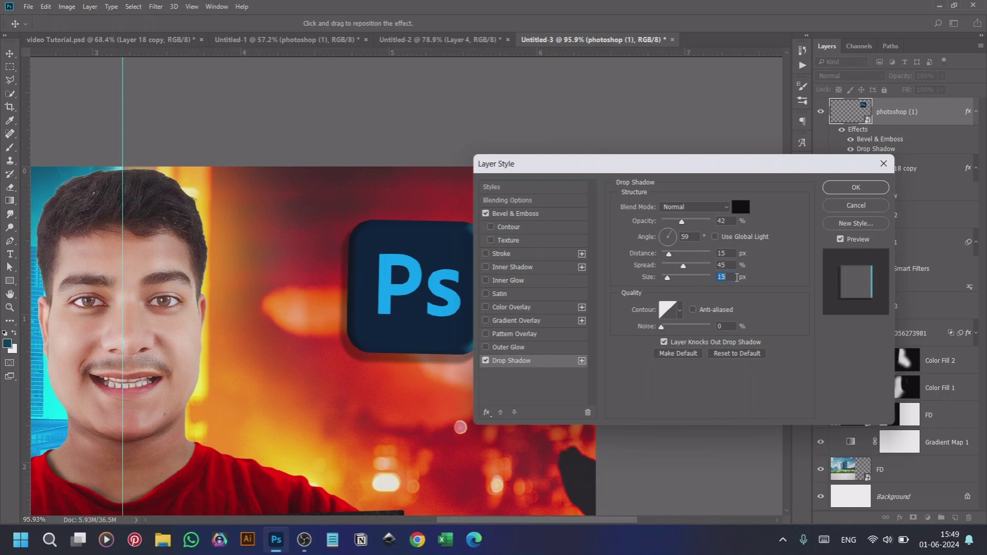
scroll(734, 275, up, 5)
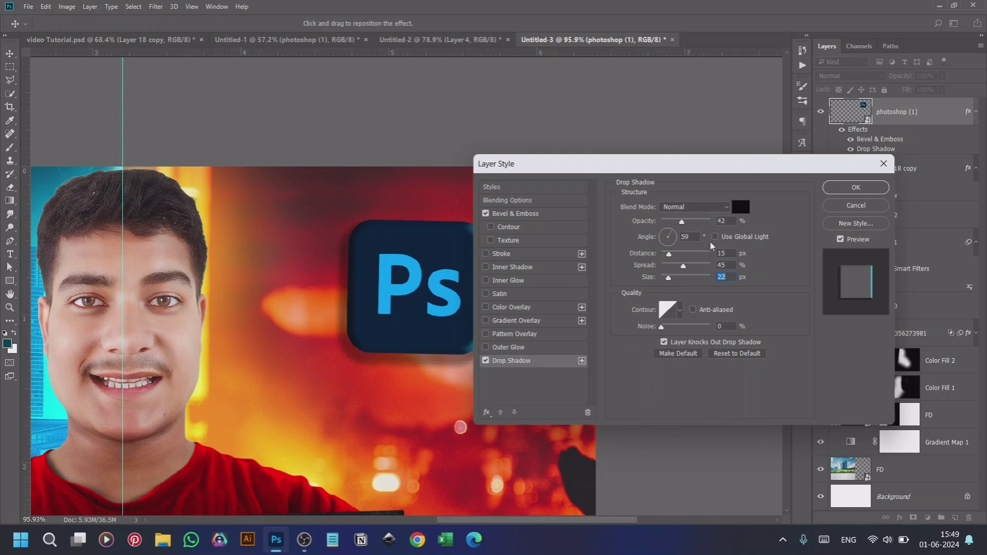
drag(683, 224, 669, 227)
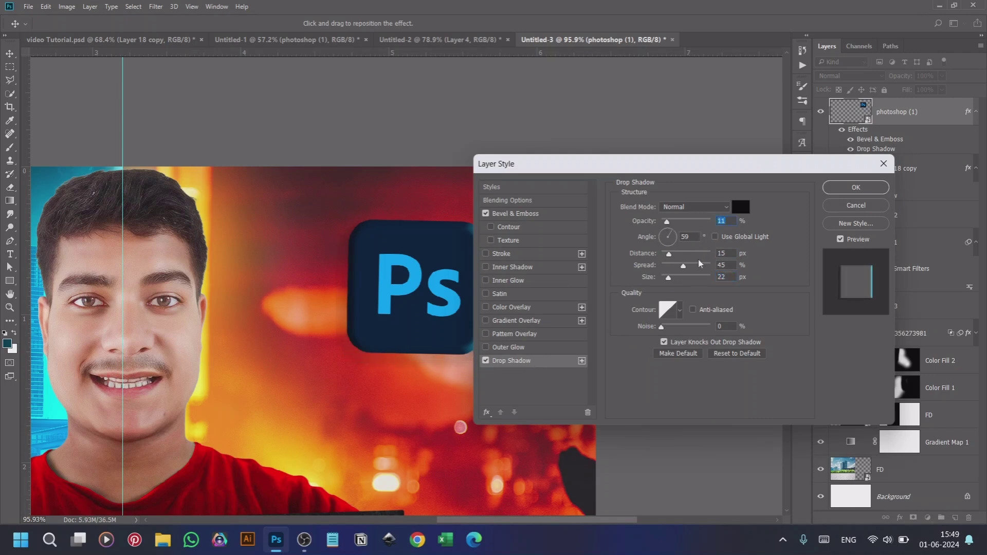
drag(684, 267, 671, 266)
click(844, 189)
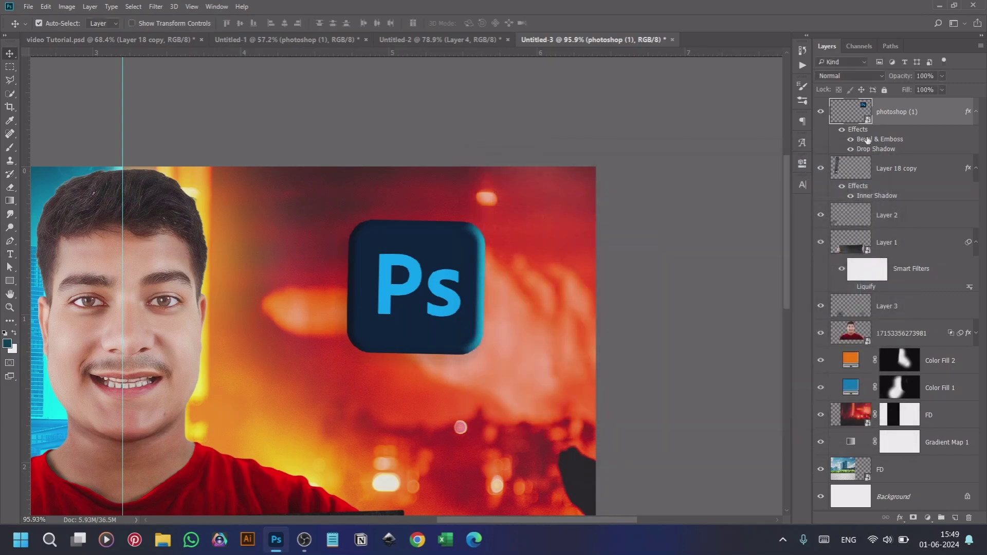
Apply a Motion Blur filter to the Photoshop logo at a 31° angle and 16 pixels distance
click(133, 6)
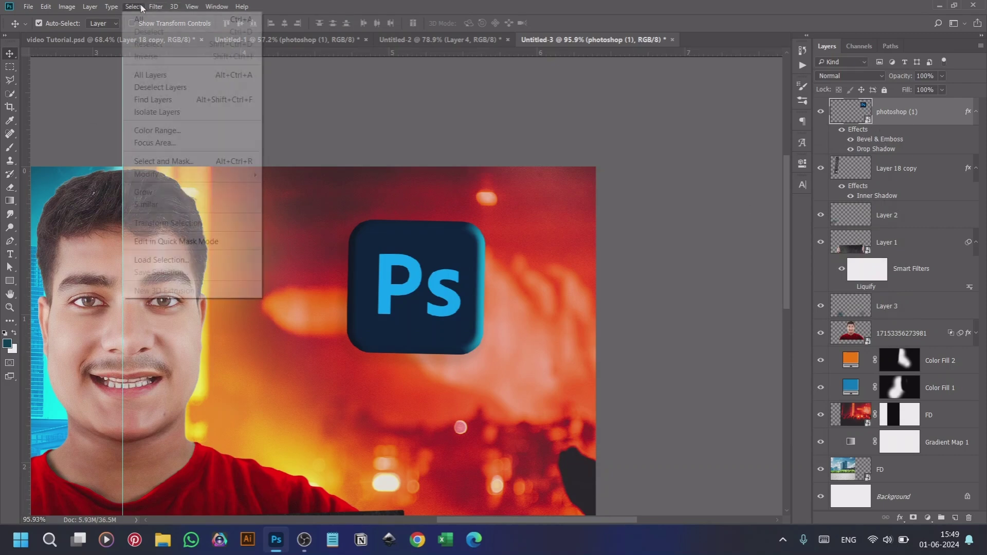
click(155, 7)
click(156, 6)
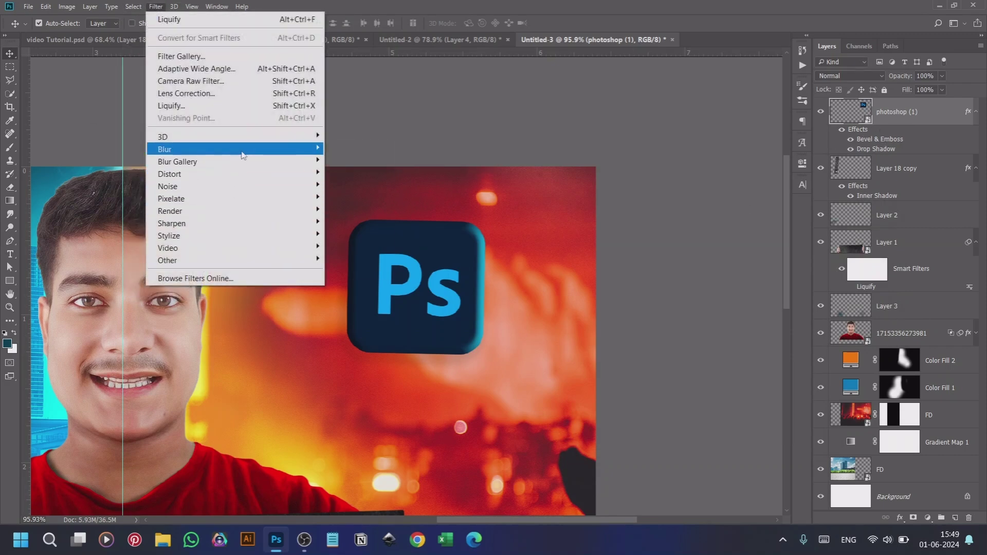
mouse_move(242, 150)
click(355, 223)
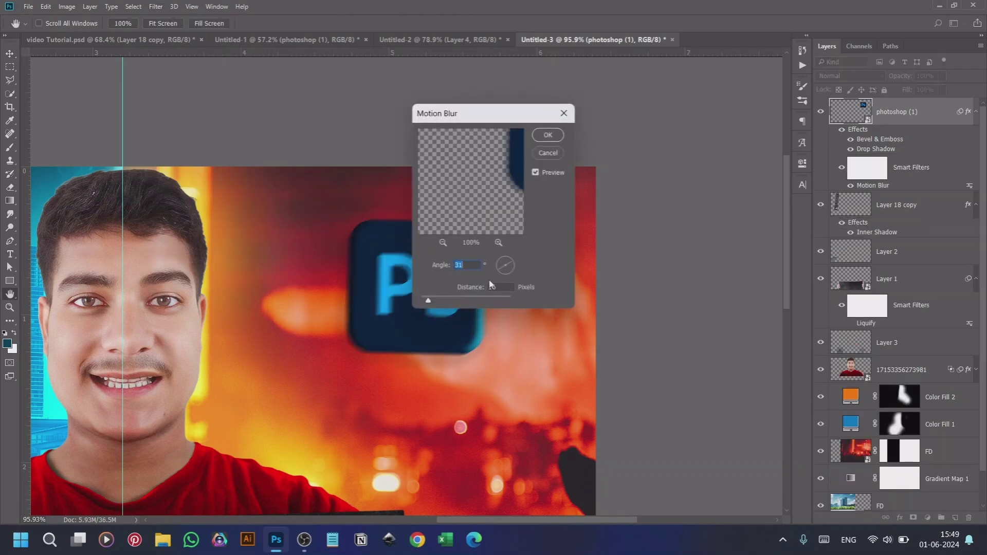
click(548, 135)
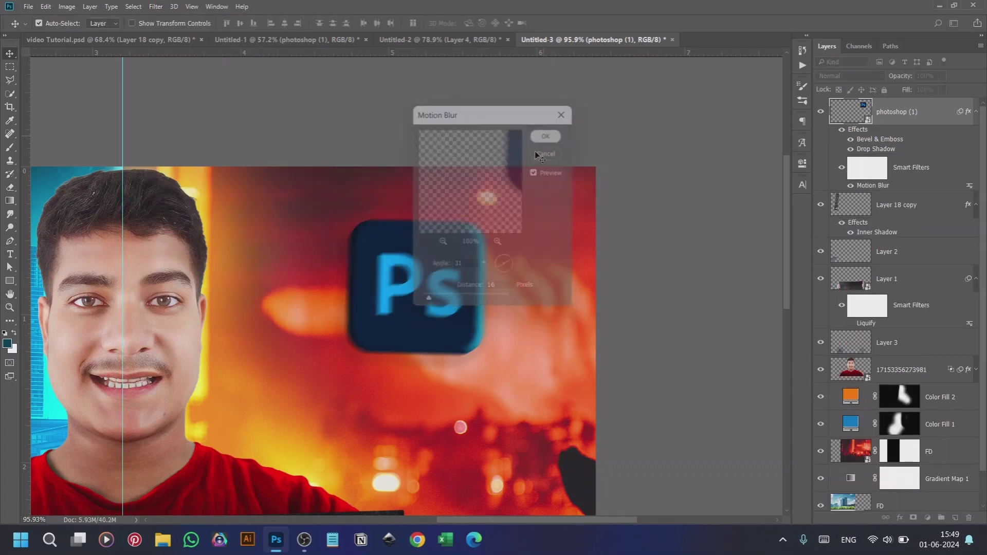
Move the Photoshop logo slightly up and away from the man's head and rotate it clockwise to about 7.9°
drag(411, 283, 427, 287)
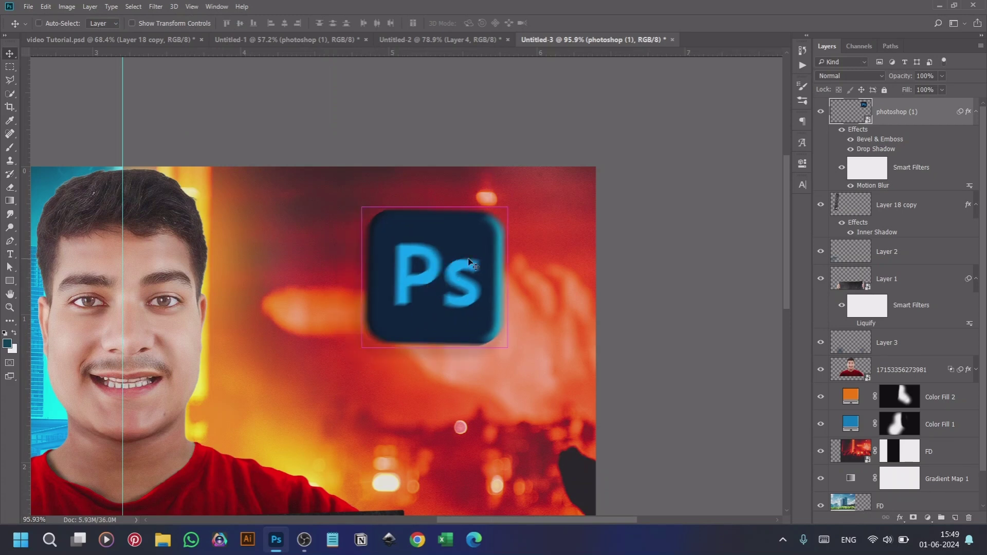
key(ctrl+t)
click(503, 203)
drag(514, 205, 543, 197)
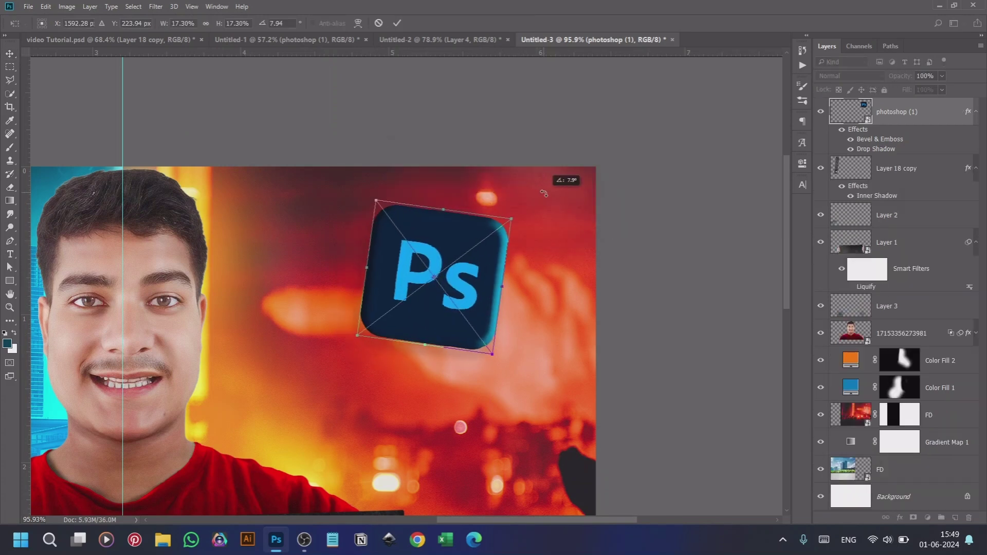
drag(499, 271, 506, 265)
key(Return)
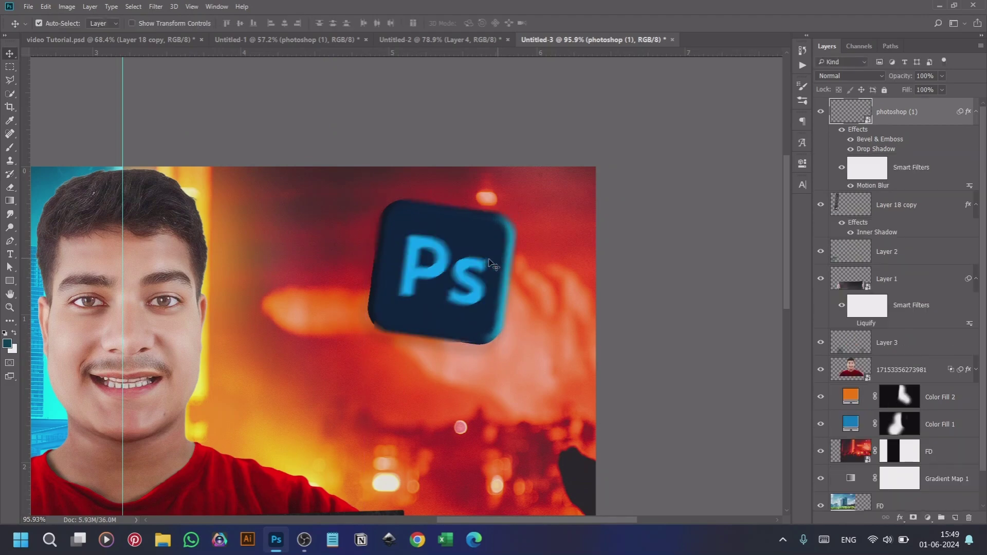
Add a Solid Color fill layer in bright blue 00b9ff above the Photoshop logo layer
key(ctrl+0)
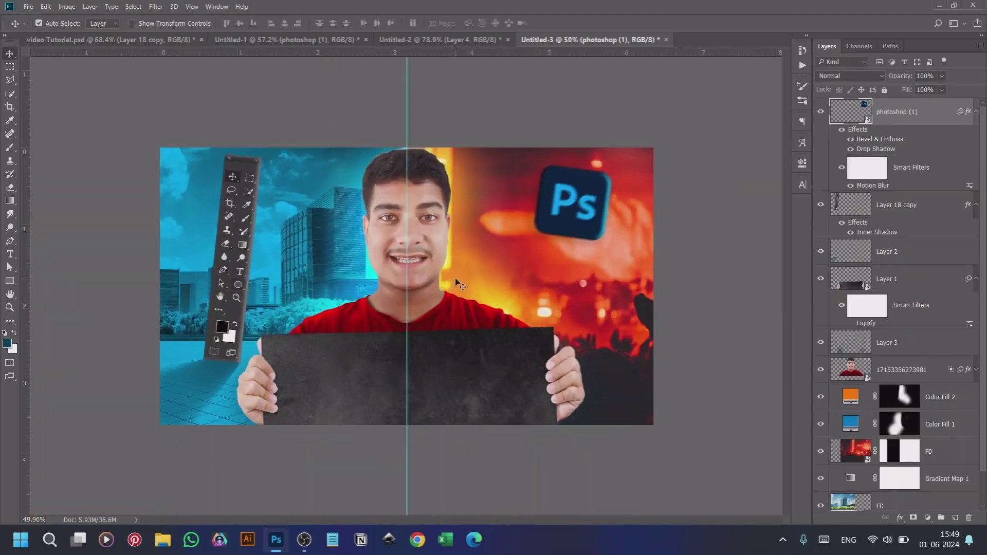
key(ctrl+plus)
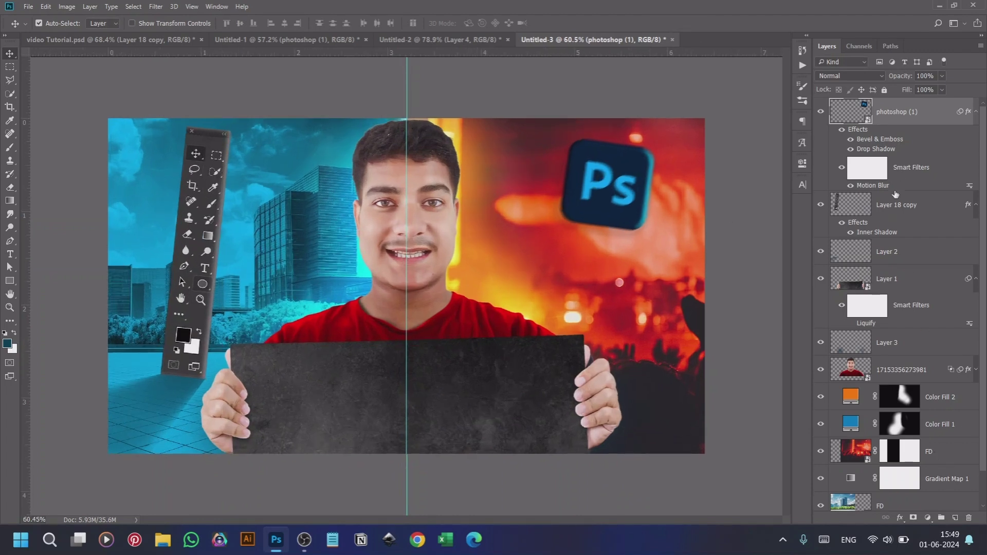
click(929, 517)
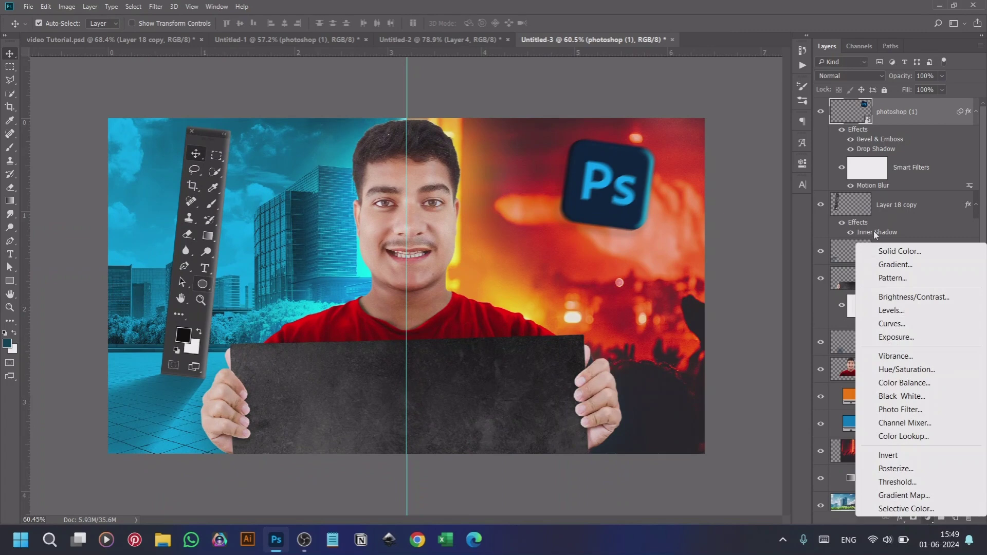
click(900, 251)
click(622, 224)
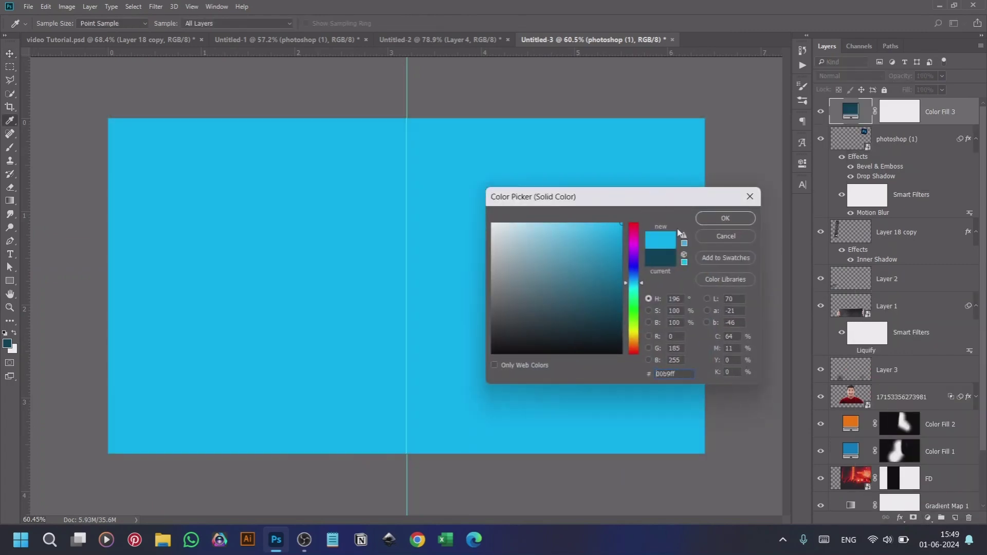
click(726, 220)
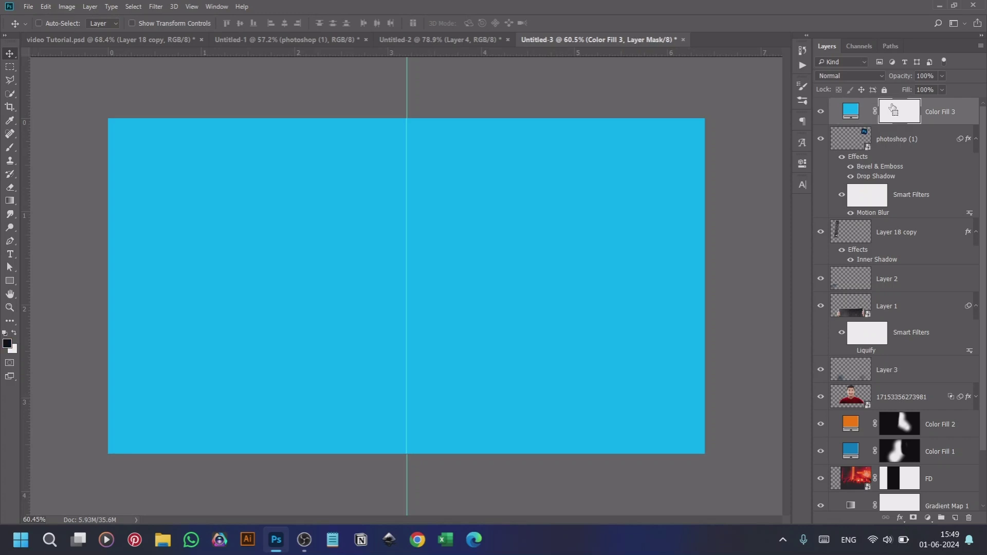
Invert the blue fill layer's mask to black and set its blend mode to Linear Dodge (Add)
key(ctrl+i)
click(851, 75)
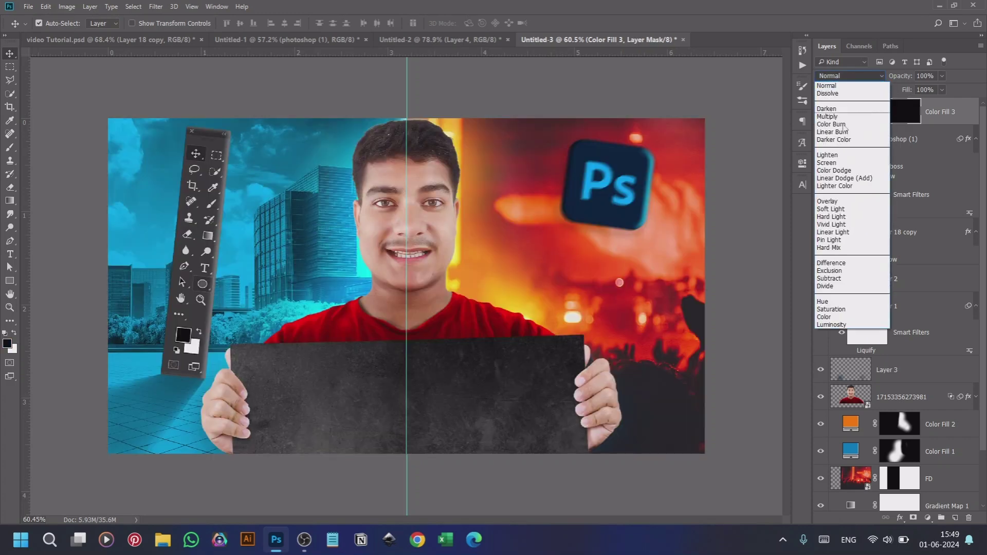
click(839, 176)
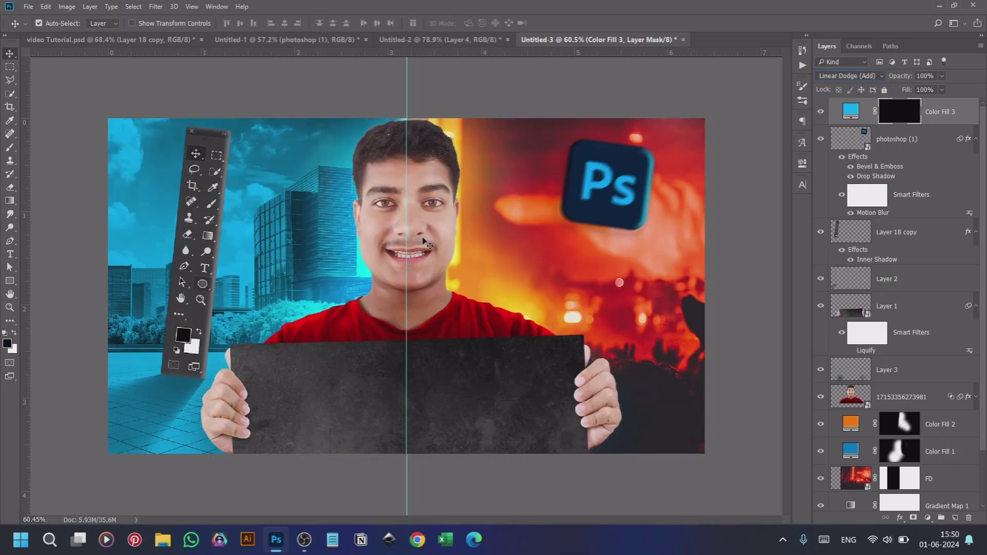
Set the Brush to paint white on the blue fill layer's mask and try a dab beside the man's neck
click(450, 103)
scroll(388, 339, up, 3)
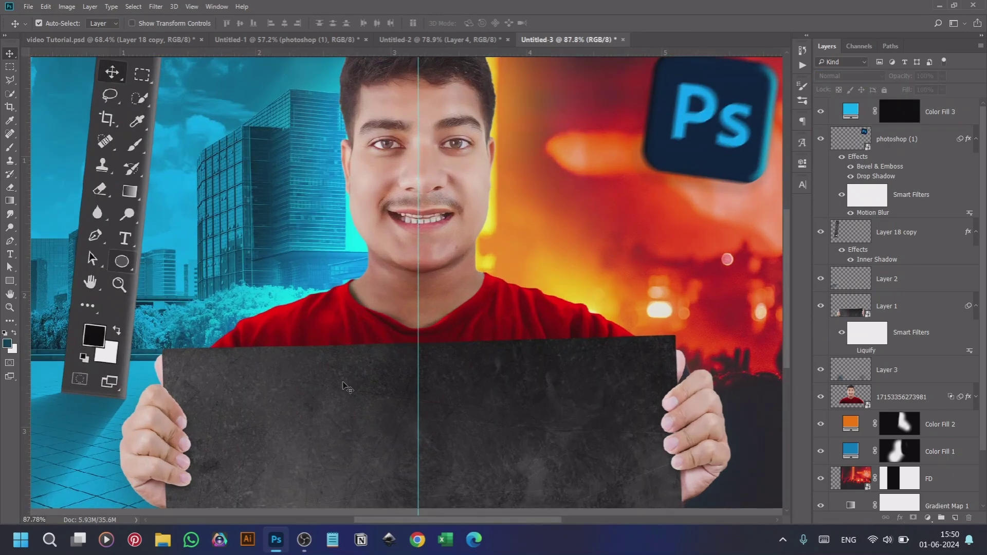
key(b)
drag(329, 278, 353, 283)
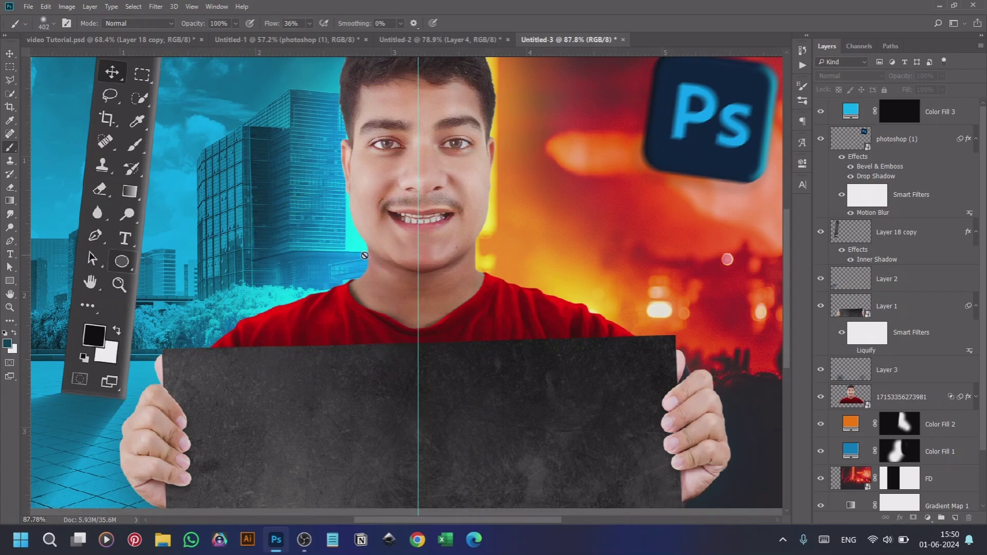
click(895, 114)
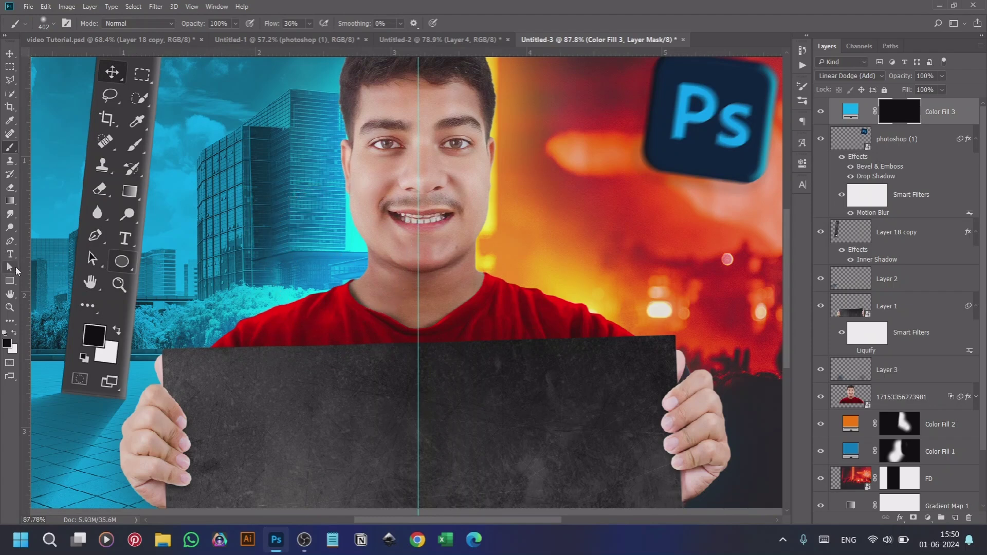
click(14, 333)
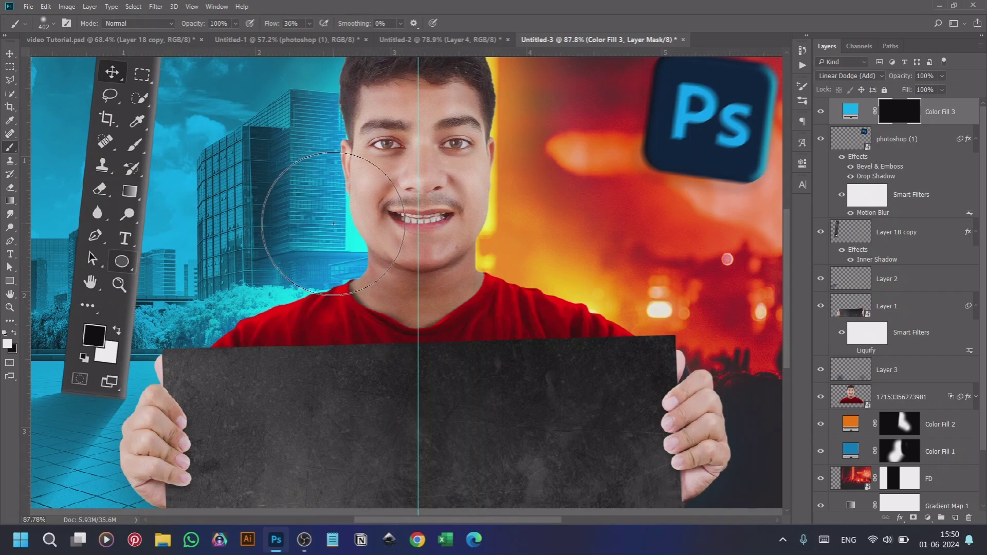
click(332, 258)
key(ctrl+z)
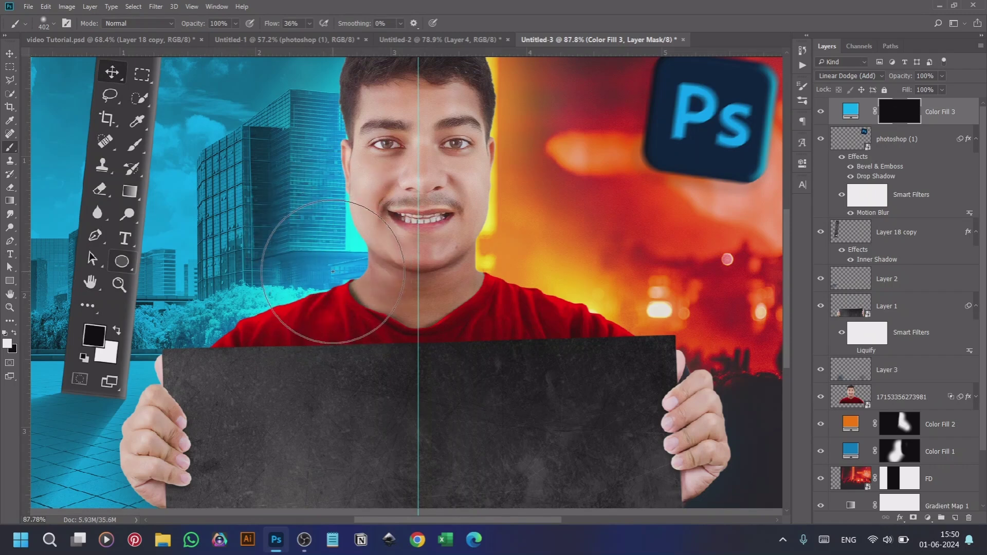
Switch the system keyboard layout to English (India)
scroll(331, 257, up, 1)
scroll(335, 267, up, 1)
click(849, 541)
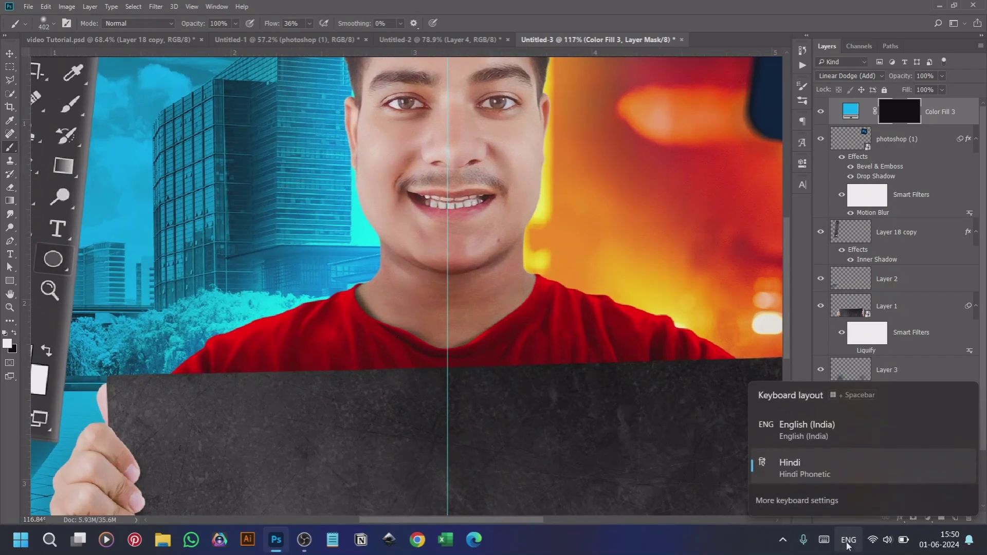
click(833, 447)
Paint a soft blue glow beside the man's neck and shoulder, reducing the brush to 316 px and the flow to 21%
click(334, 252)
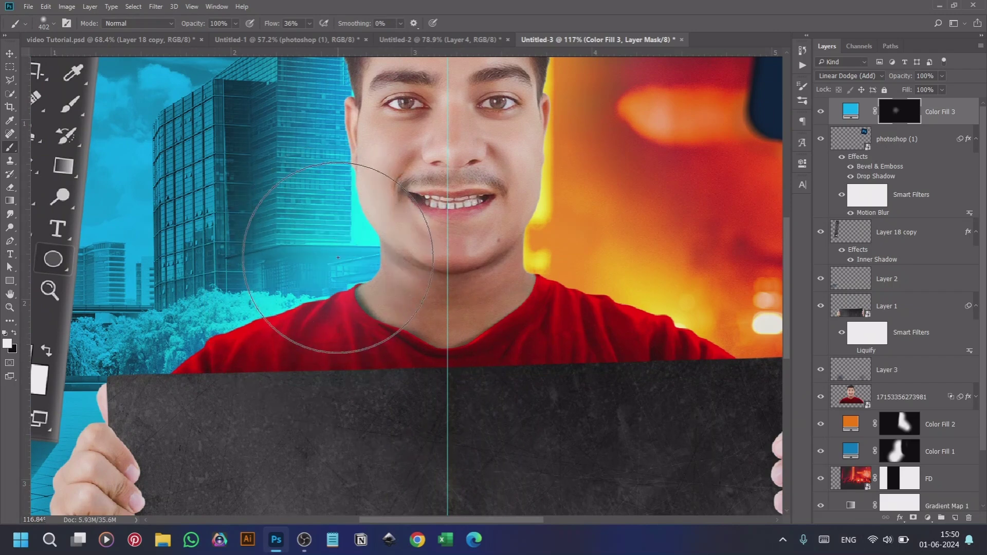
click(346, 261)
key(ctrl+alt+z)
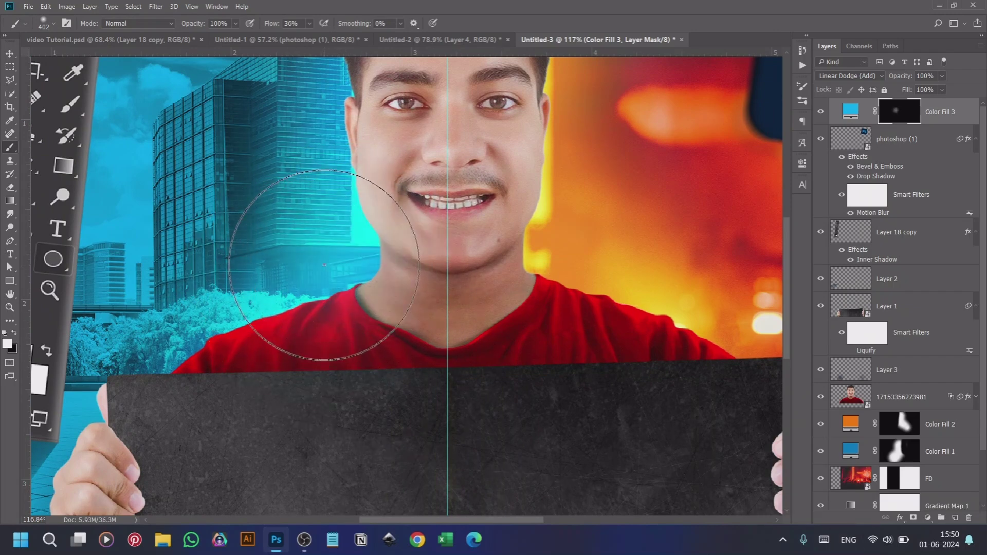
drag(325, 265, 299, 264)
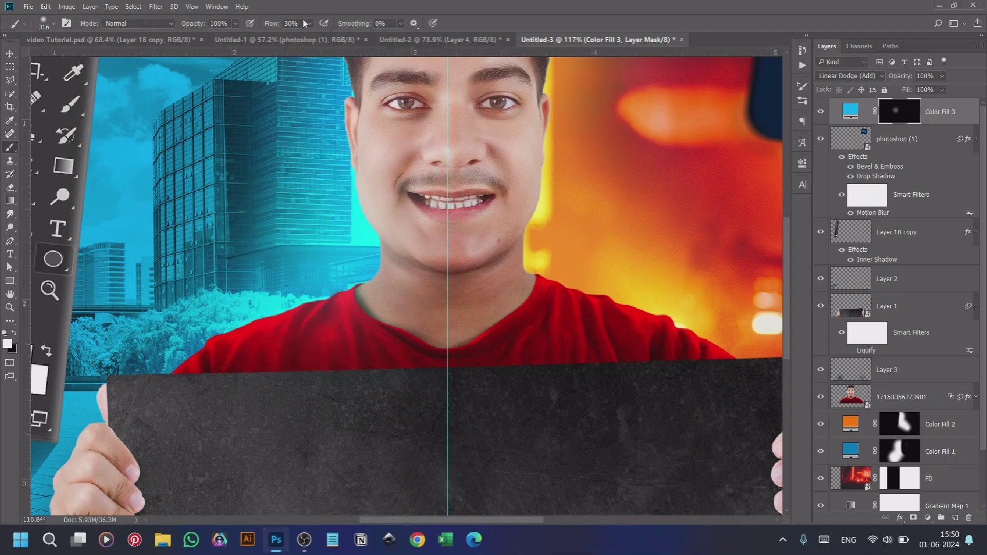
drag(309, 24, 302, 23)
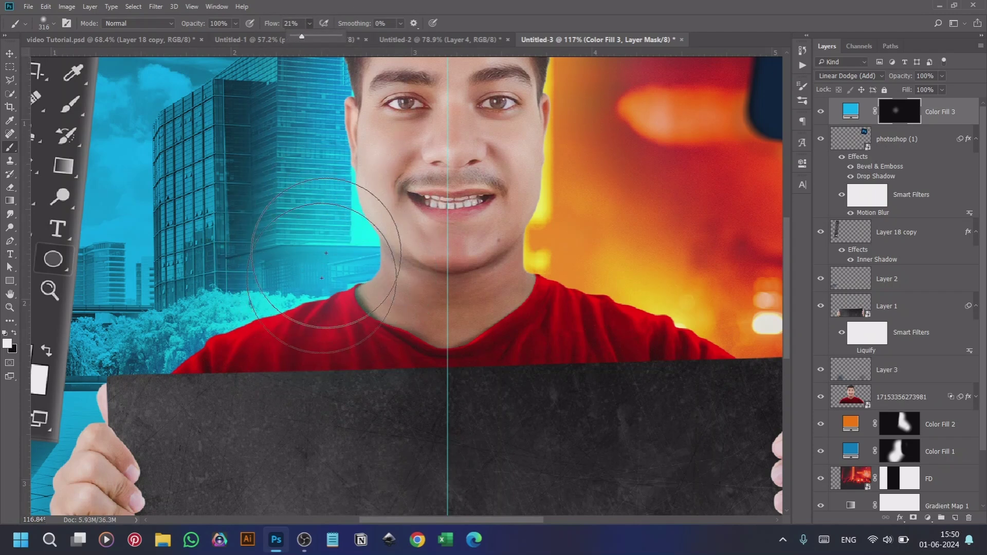
mouse_move(324, 262)
mouse_down()
mouse_move(312, 242)
mouse_move(331, 180)
mouse_move(286, 132)
mouse_move(312, 289)
mouse_up()
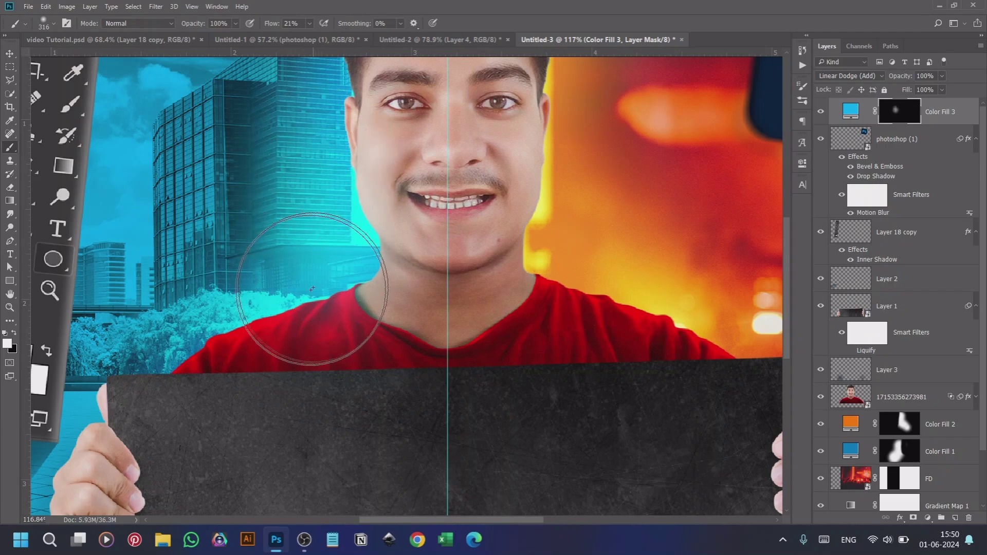
Add an orange Solid Color fill layer with the colour #ff7e00 above all other layers
key(ctrl+0)
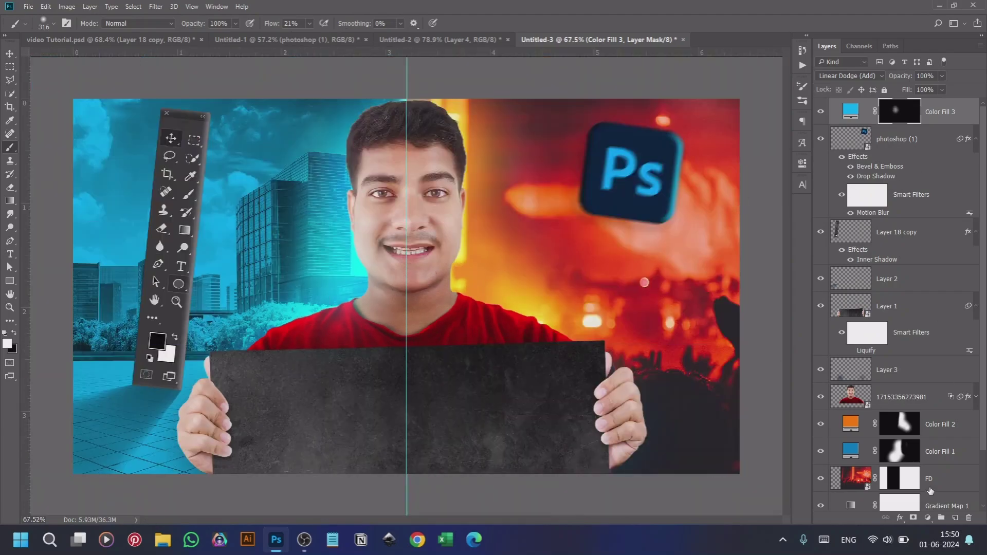
click(929, 518)
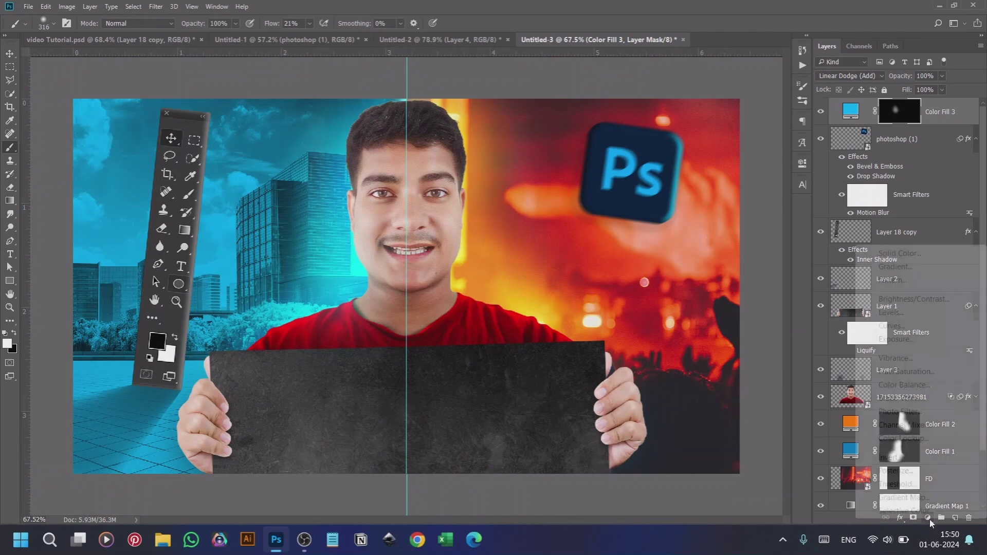
click(913, 254)
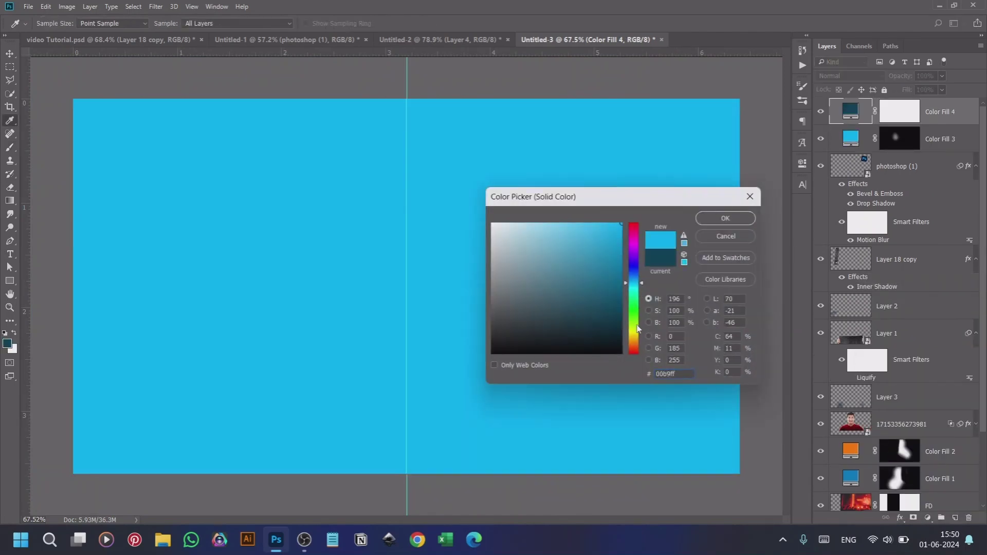
drag(638, 329, 633, 348)
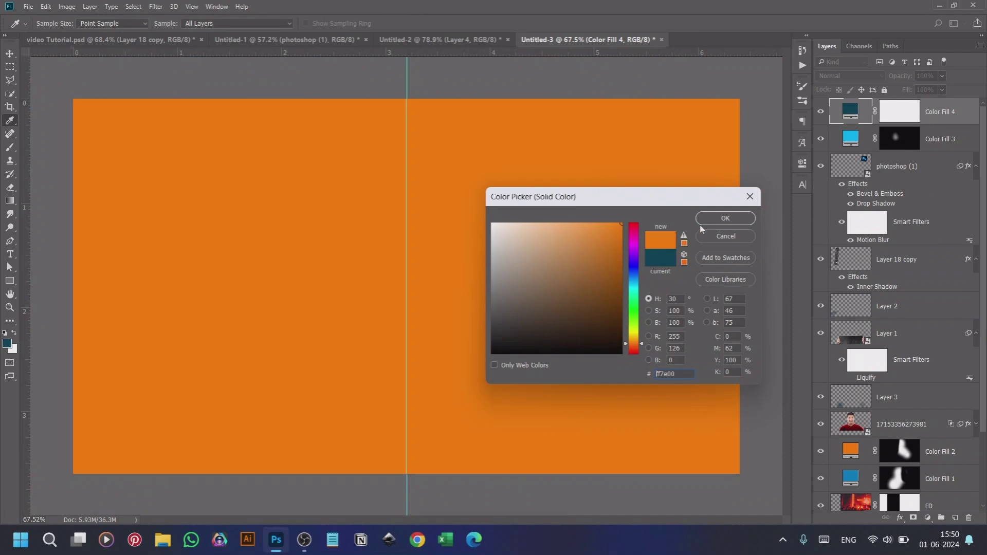
click(724, 218)
Invert the orange fill layer's mask to black and set its blend mode to Linear Dodge (Add)
key(b)
click(907, 111)
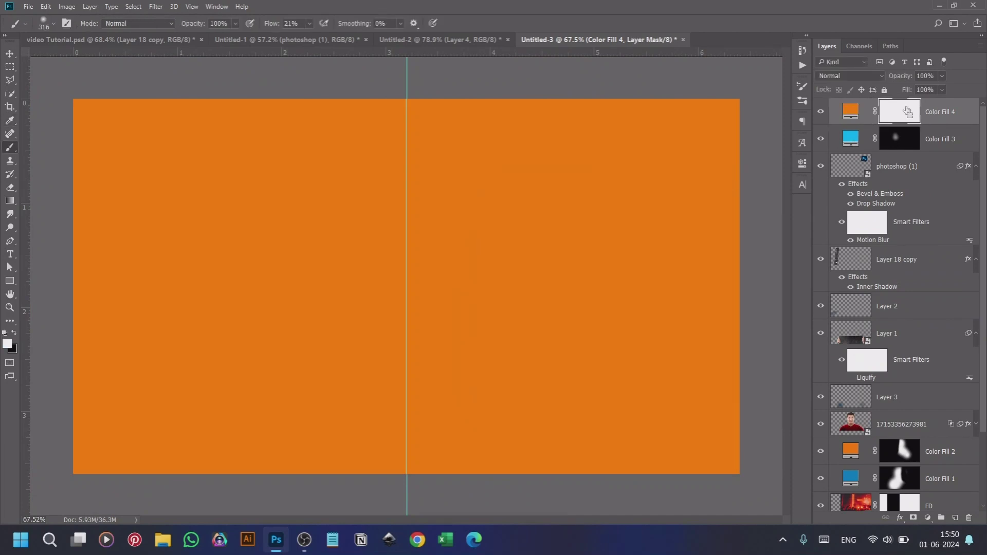
key(ctrl+i)
click(856, 77)
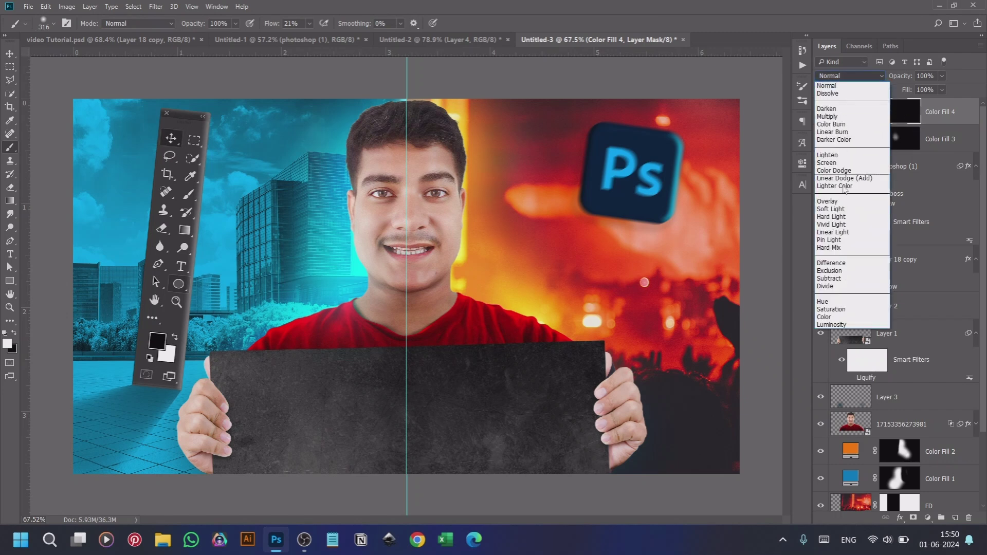
click(845, 179)
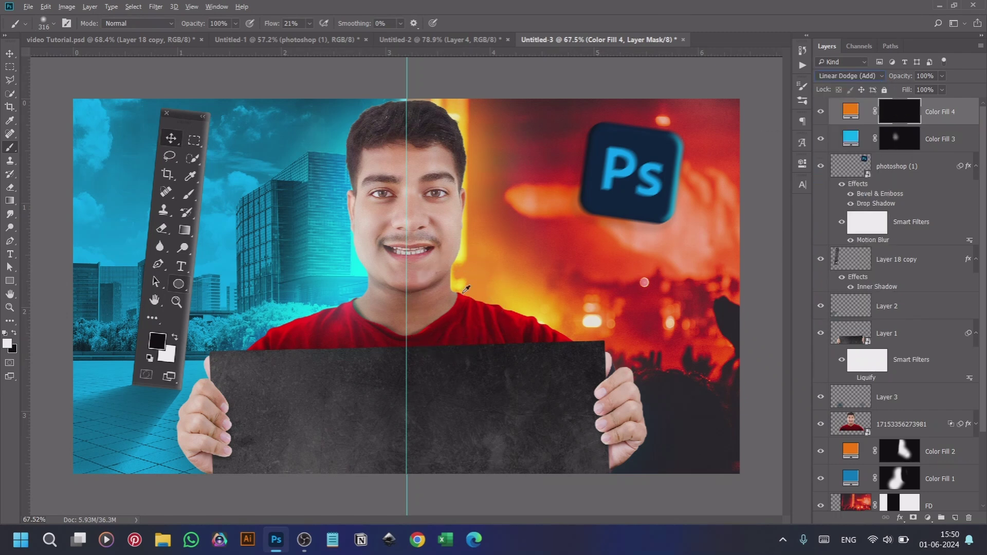
Paint a soft orange glow beside the man's neck and shoulder on the red side, using a 399 px brush at 21% flow
key(bracketright)
key(bracketright)
key(bracketright)
mouse_move(466, 289)
mouse_down()
mouse_move(466, 266)
mouse_move(511, 276)
mouse_move(518, 298)
mouse_move(562, 309)
mouse_up()
scroll(529, 303, up, 3)
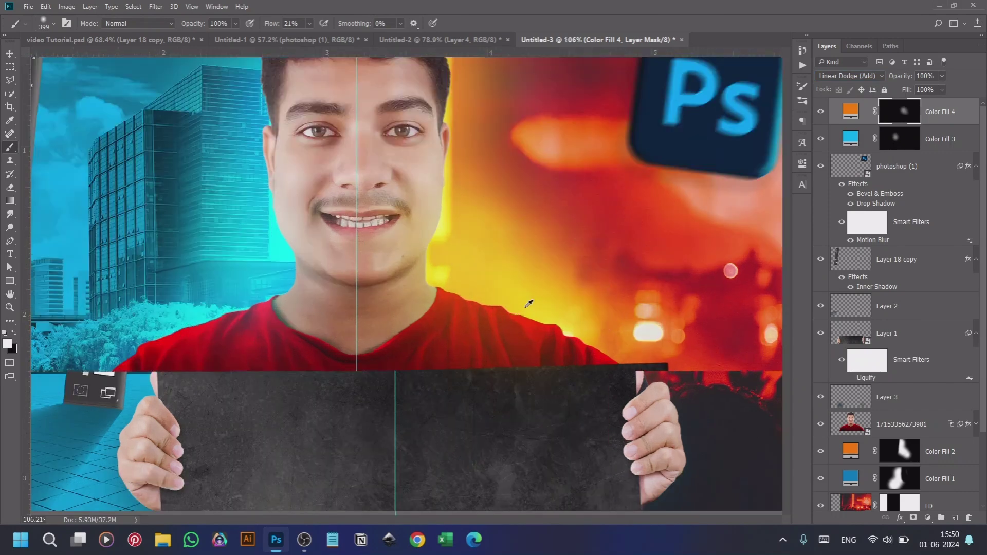
click(10, 53)
scroll(412, 282, down, 3)
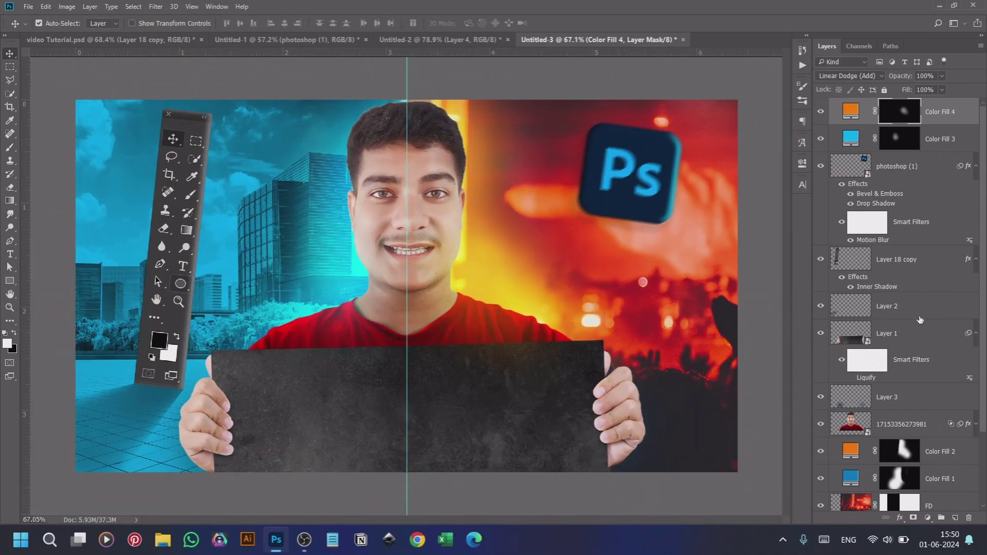
Add a white Solid Color fill layer directly above the man's photo layer
scroll(921, 320, down, 3)
click(920, 334)
scroll(390, 273, up, 2)
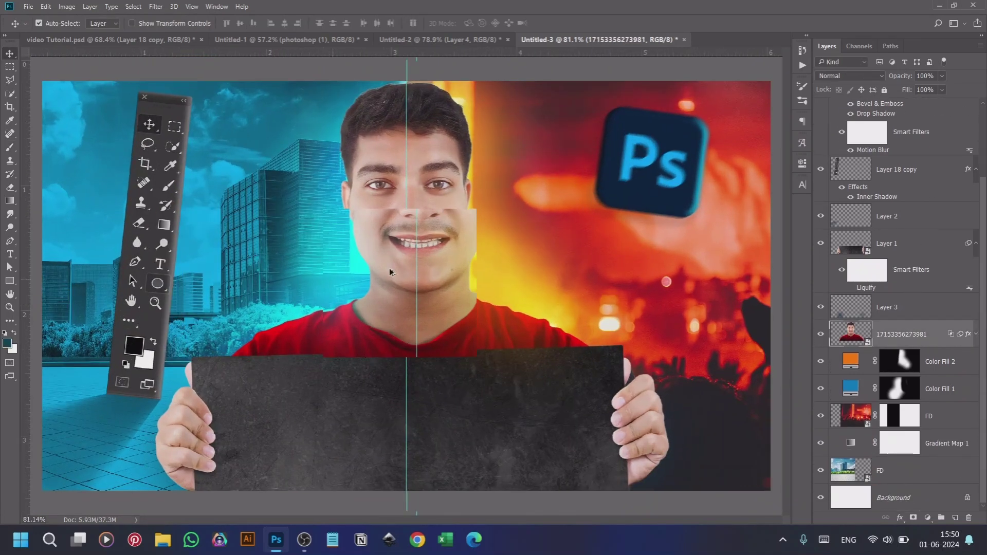
scroll(390, 272, up, 1)
click(927, 518)
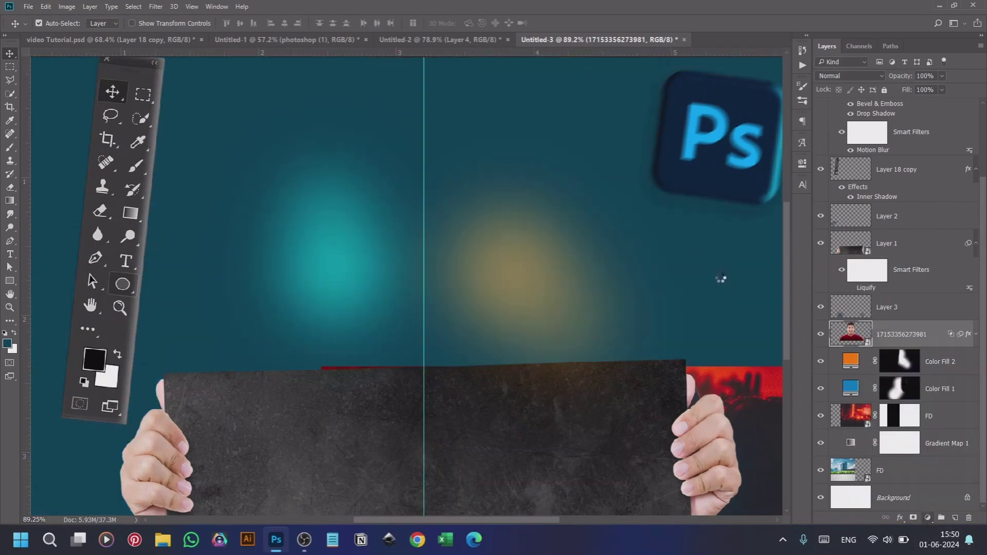
click(493, 225)
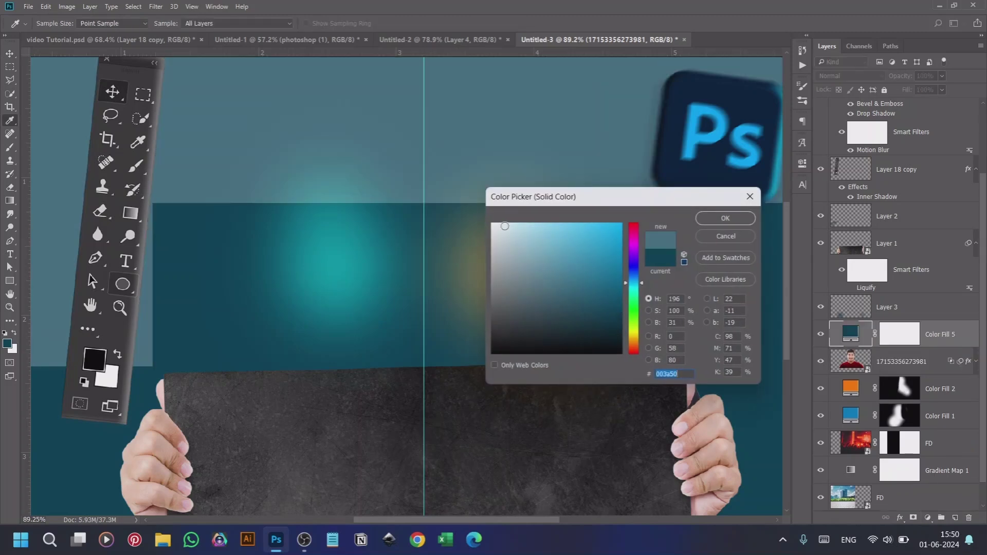
click(727, 219)
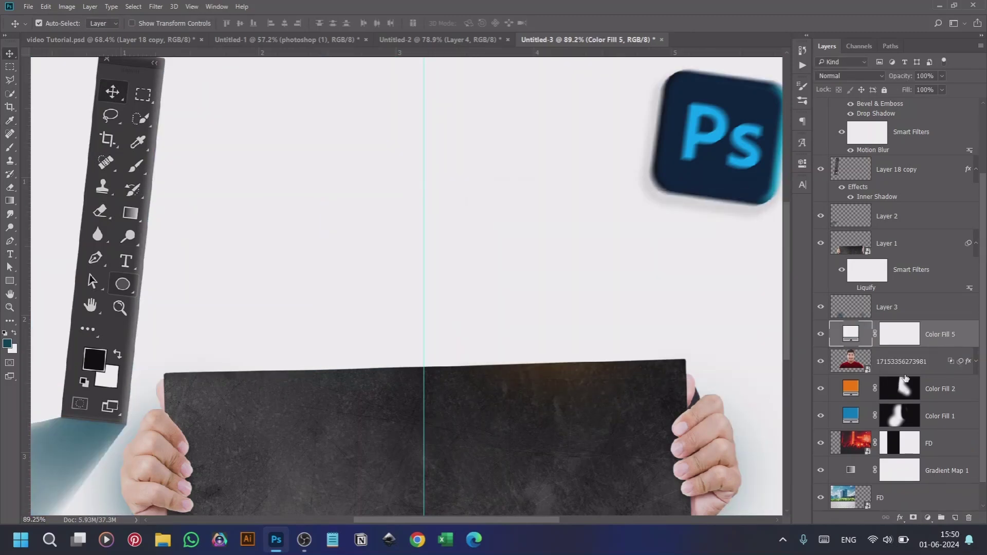
Invert the white fill layer's mask to black and set its blend mode to Linear Dodge (Add)
click(895, 332)
key(ctrl+i)
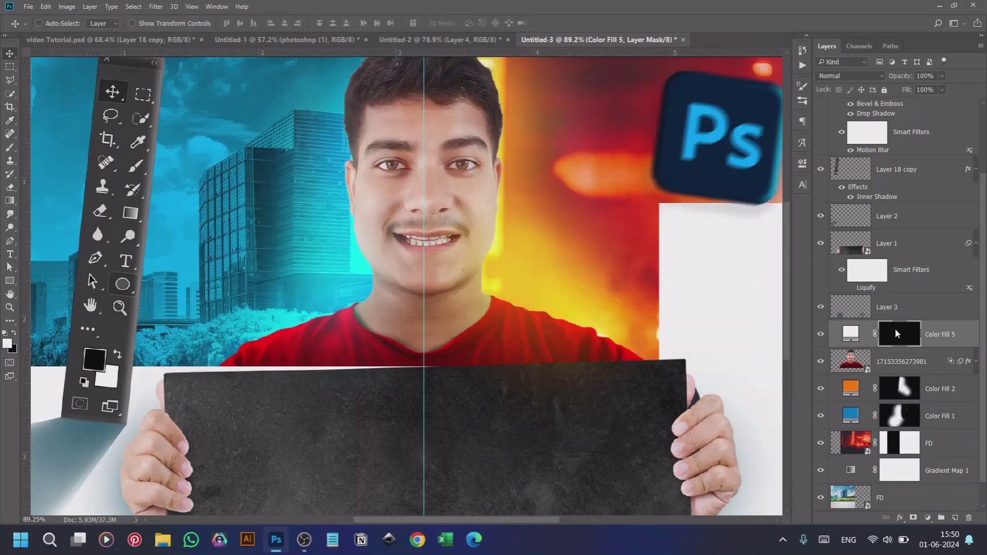
click(859, 77)
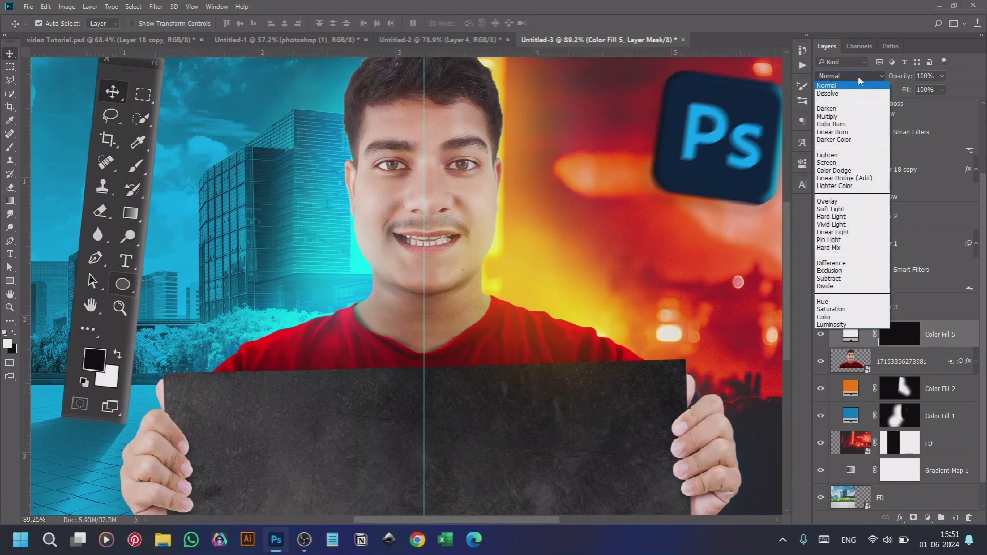
click(864, 185)
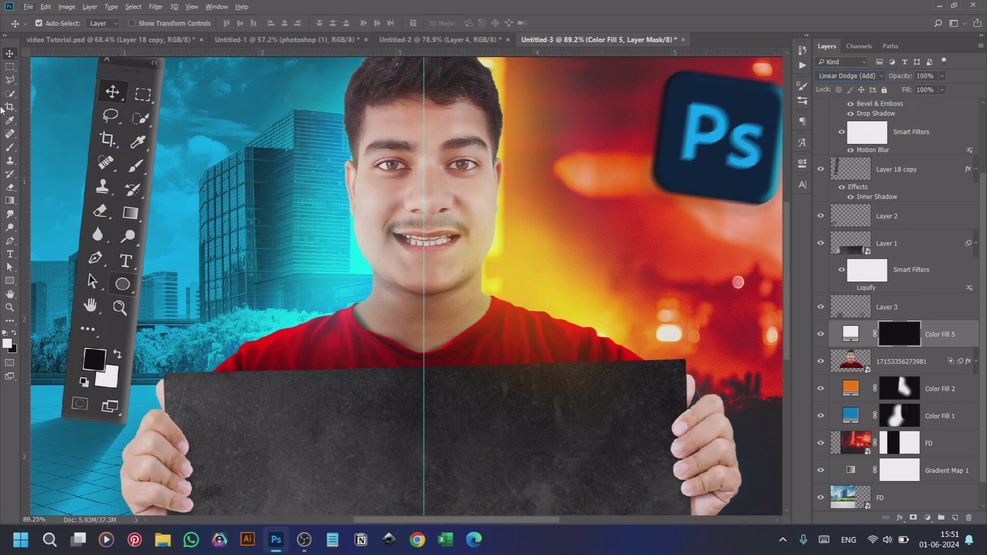
Try painting a soft white highlight on the man's shoulder edge on the blue side with a 98 px brush
scroll(406, 383, up, 5)
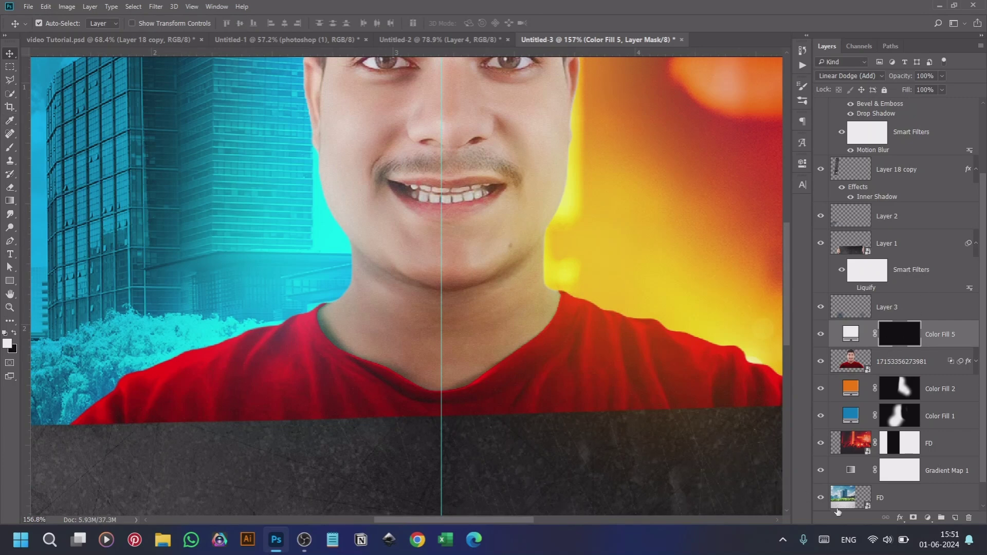
click(856, 540)
click(828, 440)
key(b)
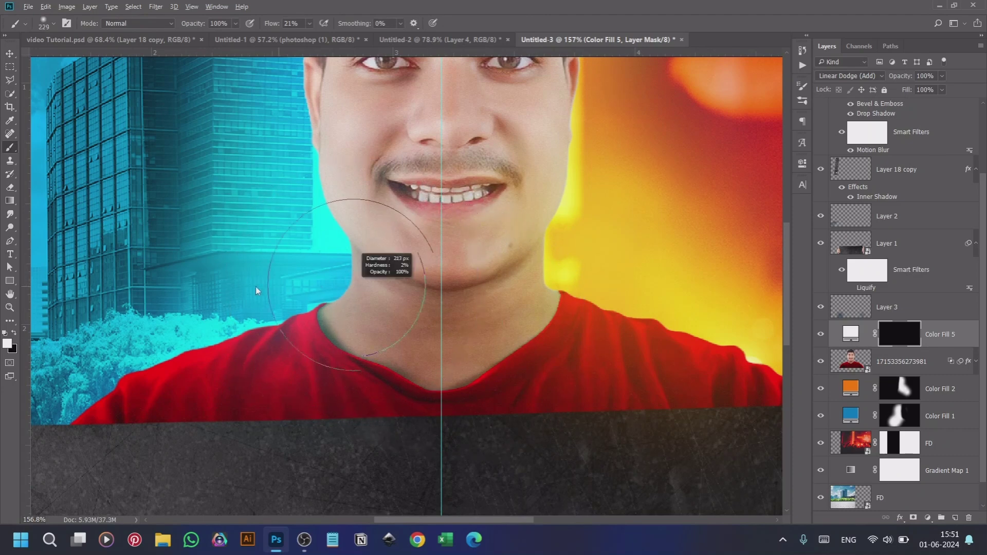
scroll(239, 319, up, 3)
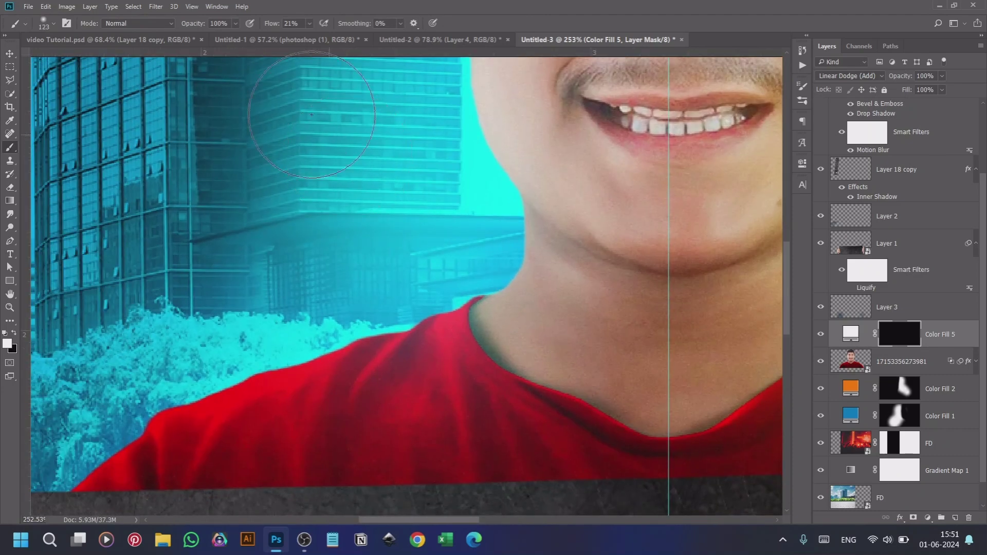
click(311, 23)
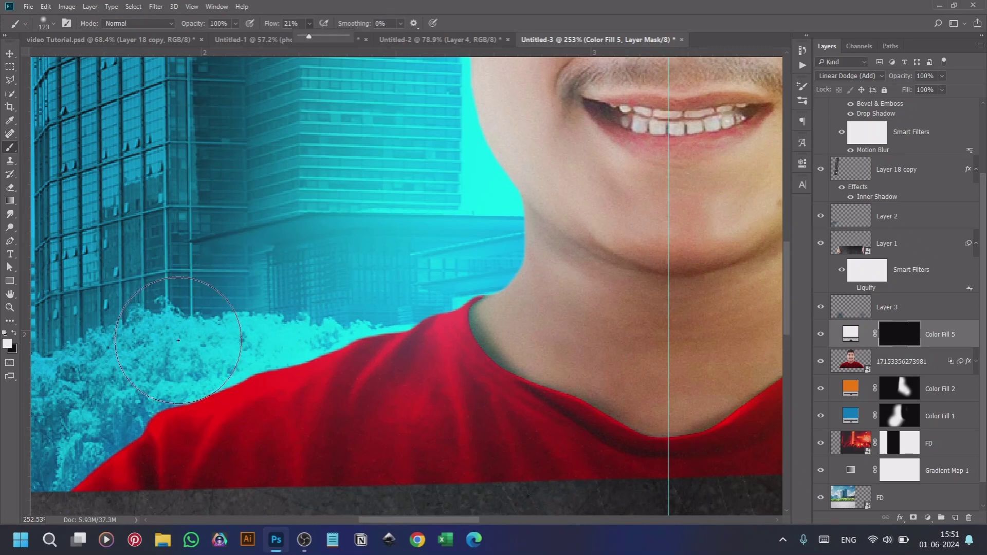
mouse_move(265, 389)
mouse_down()
mouse_move(338, 240)
mouse_move(334, 254)
mouse_up()
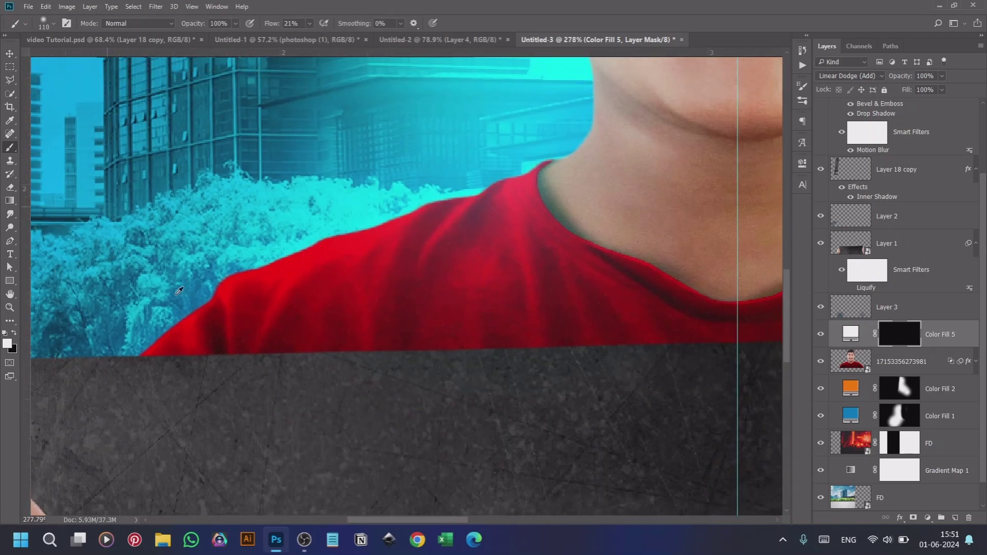
scroll(200, 288, up, 2)
drag(139, 280, 128, 283)
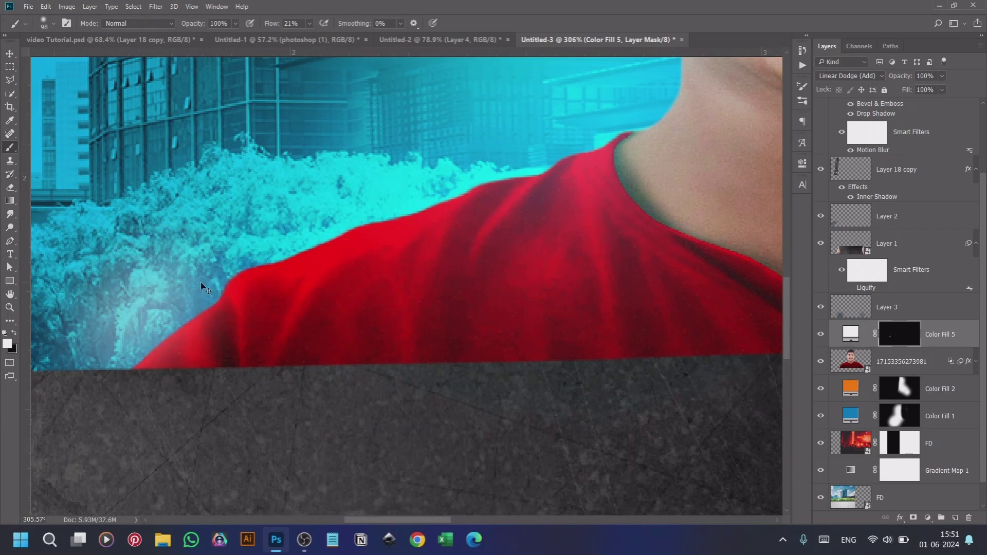
key(ctrl+z)
Clip the white fill layer to the man's photo layer and target its mask for painting
click(868, 340)
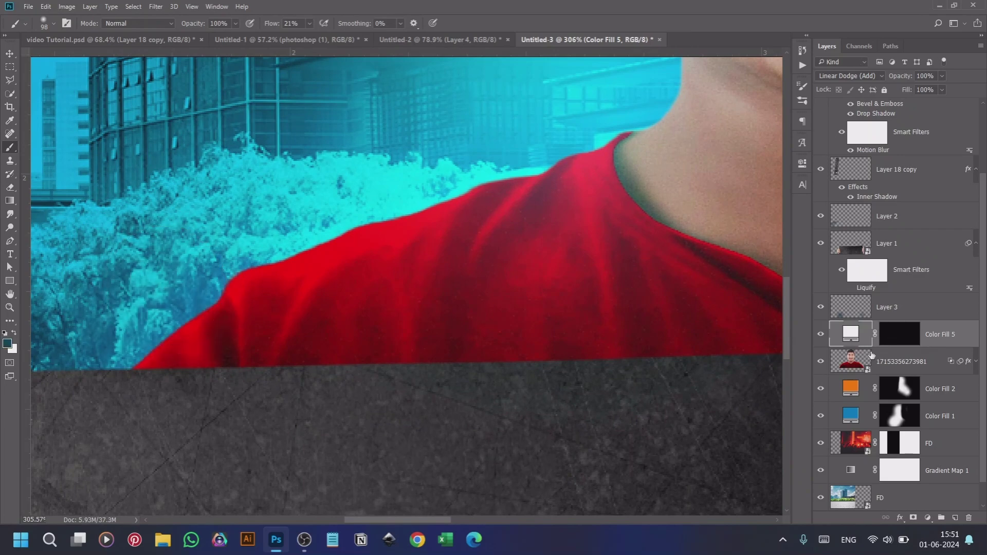
alt+click(872, 344)
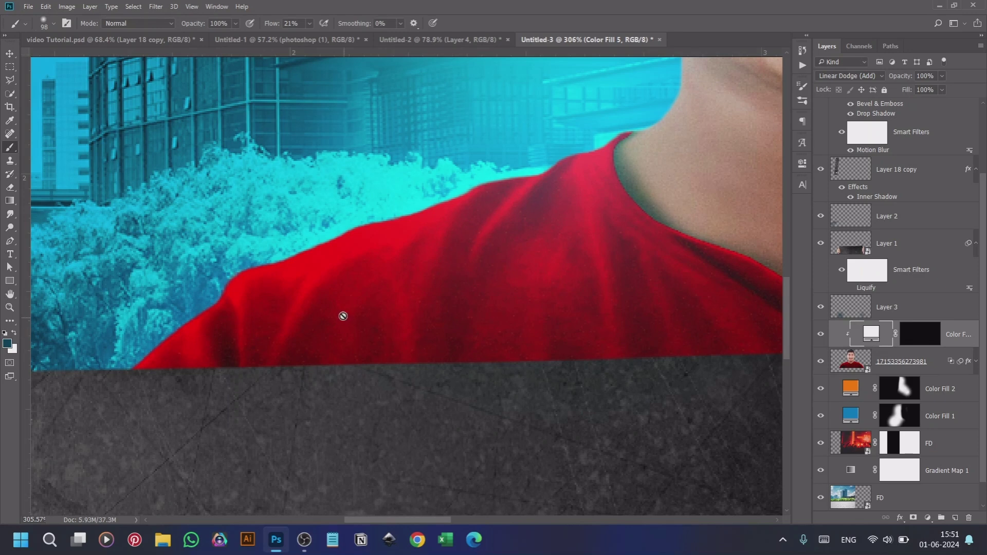
click(915, 334)
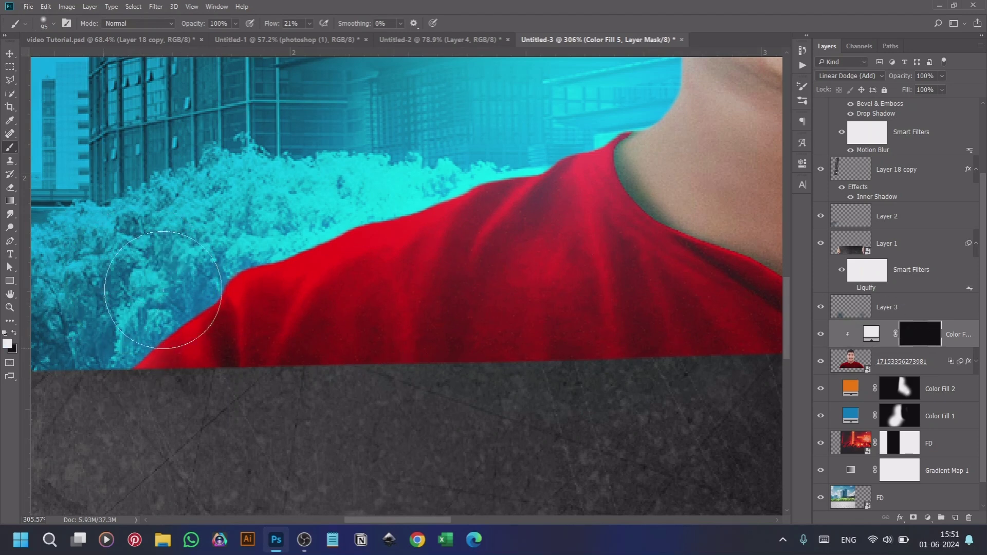
Paint a soft white rim highlight along the man's shoulder on the blue side, reducing the brush to 51 px
drag(162, 290, 99, 352)
alt+right_click(196, 263)
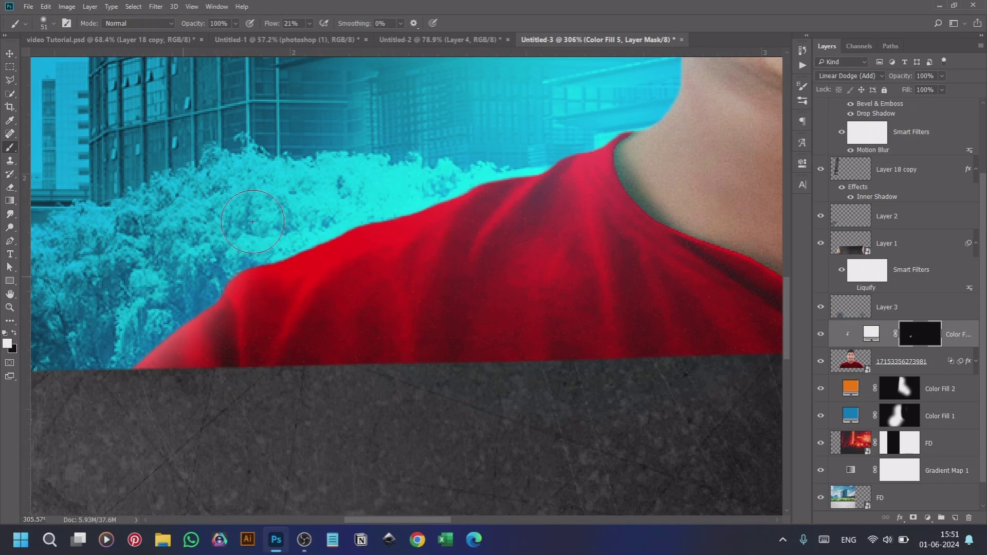
mouse_move(252, 221)
mouse_down()
mouse_move(228, 259)
mouse_move(291, 232)
mouse_move(371, 214)
mouse_move(255, 256)
mouse_move(377, 214)
mouse_up()
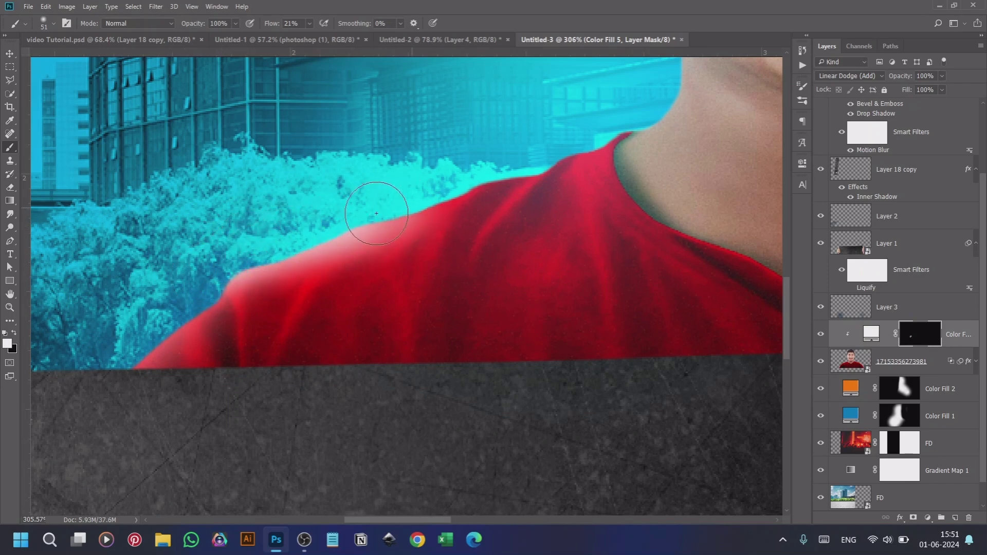
key(ctrl+z)
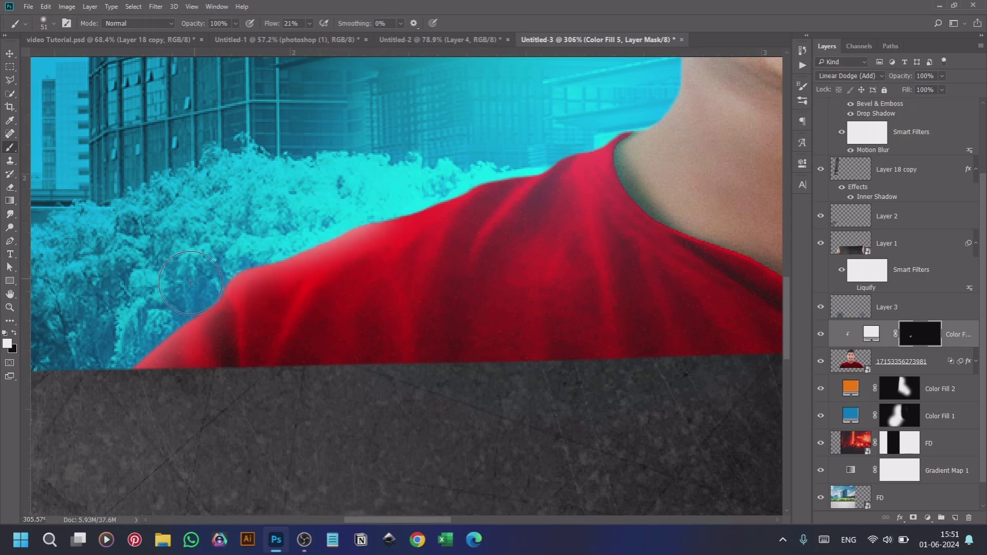
drag(556, 221, 433, 294)
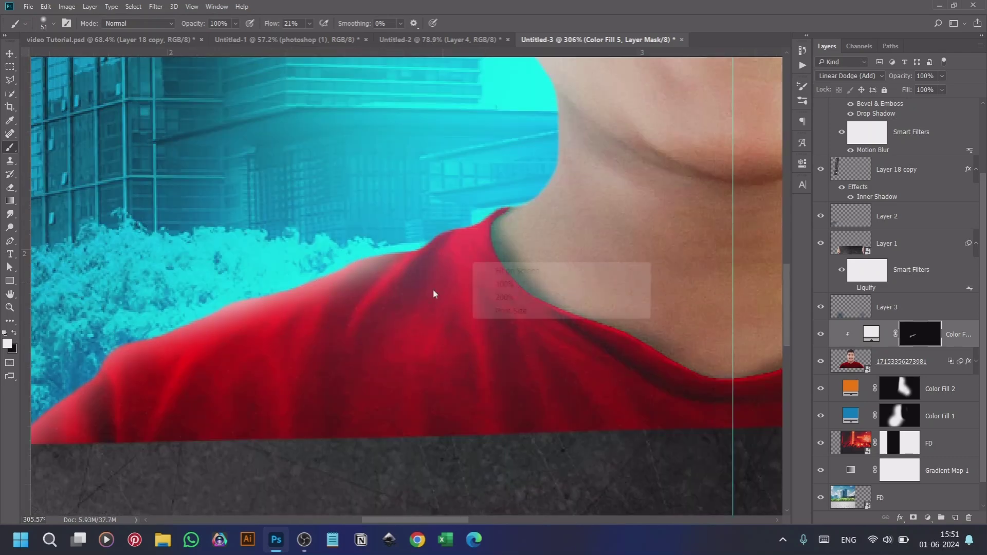
key(Escape)
Paint a thin white rim highlight up the man's neck, face, ear and hair edge on the blue side, varying the brush between 18 and 39 px
drag(532, 155, 446, 421)
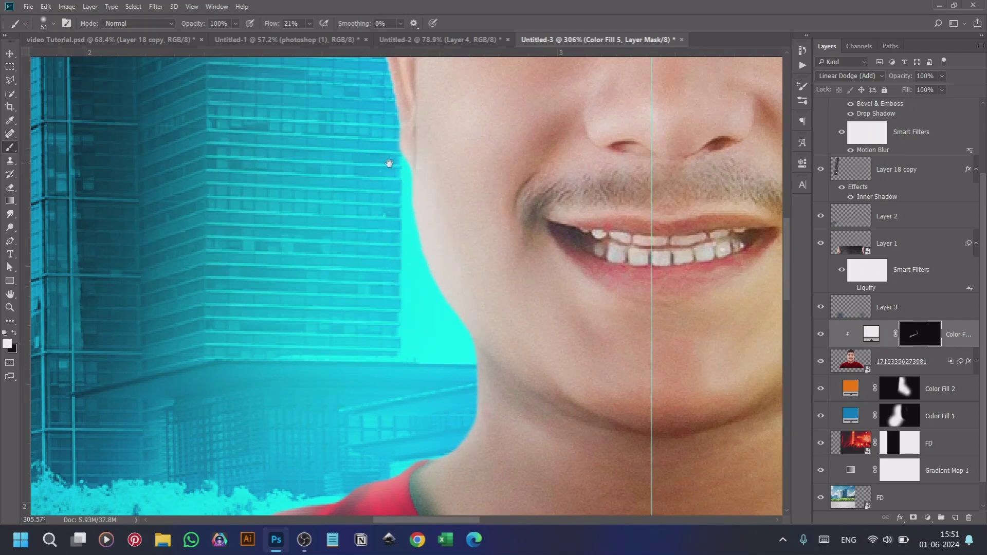
drag(389, 163, 390, 396)
scroll(411, 226, up, 3)
mouse_move(458, 136)
mouse_down()
mouse_move(411, 136)
mouse_move(391, 220)
mouse_up()
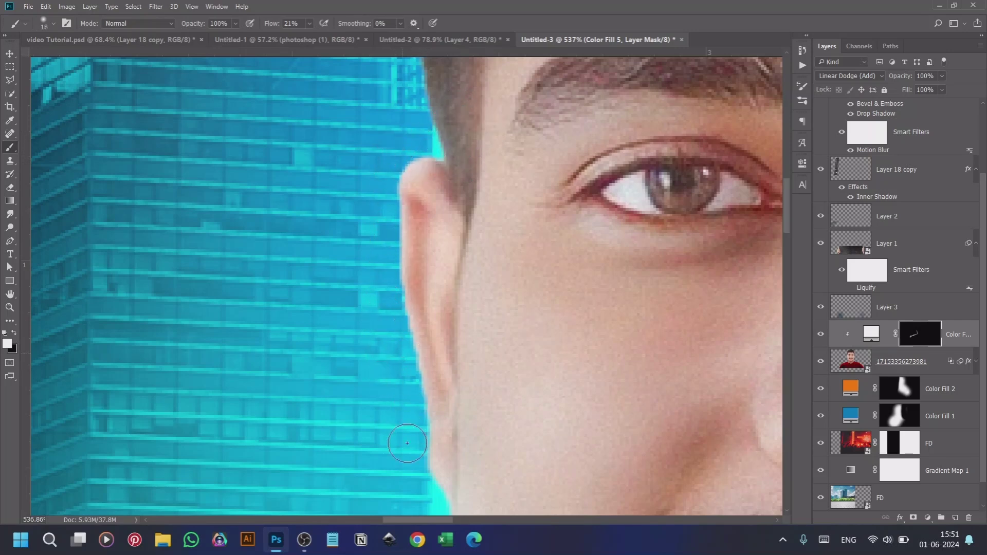
scroll(406, 381, down, 4)
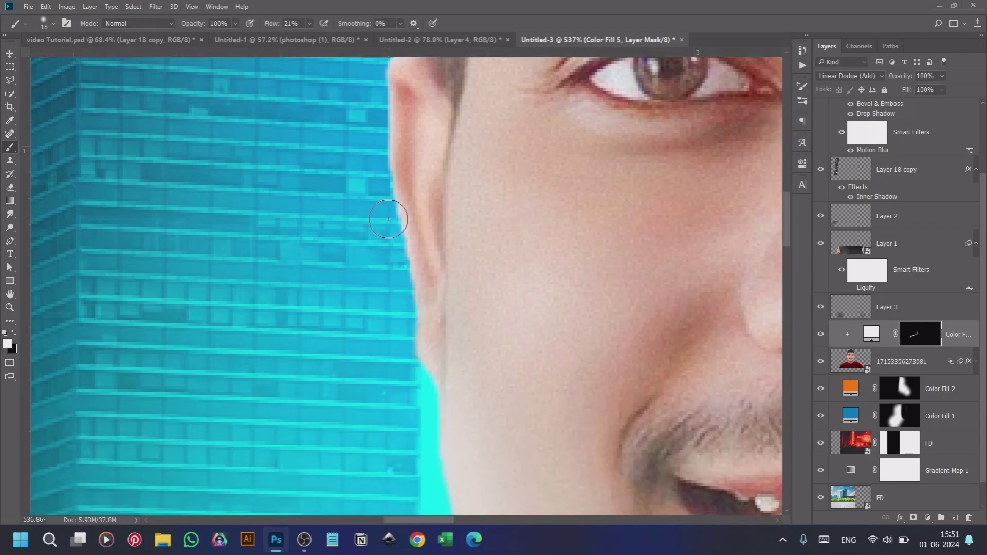
scroll(409, 389, up, 10)
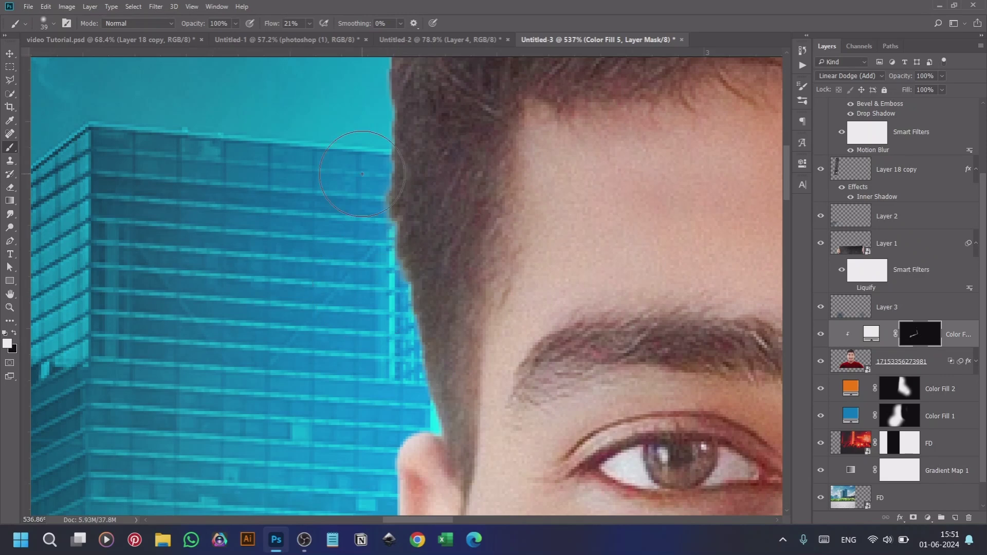
scroll(359, 226, down, 10)
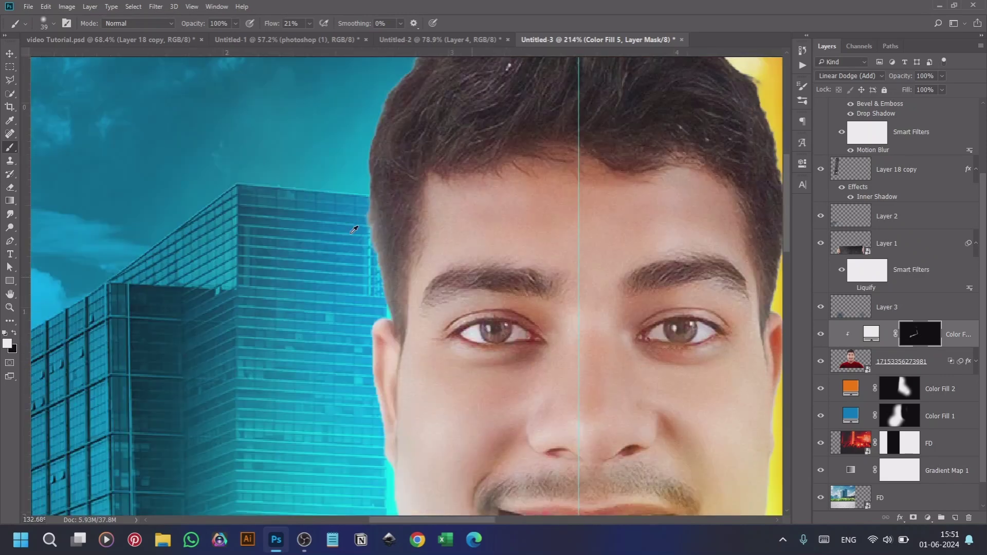
Paint a thin white rim highlight along the man's ear, cheek, jaw and neck on the orange side with a 16 px brush
scroll(530, 226, up, 5)
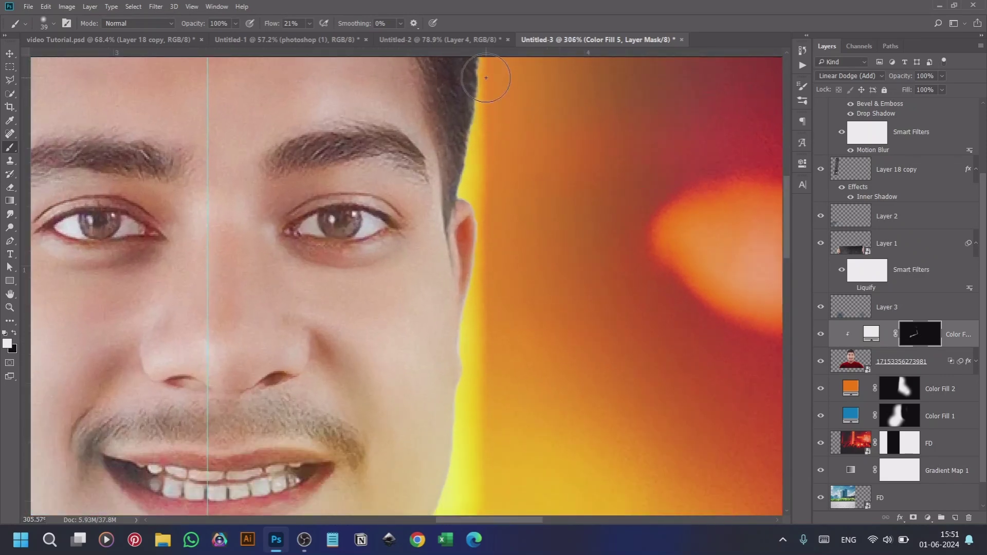
scroll(483, 206, up, 4)
drag(487, 222, 476, 198)
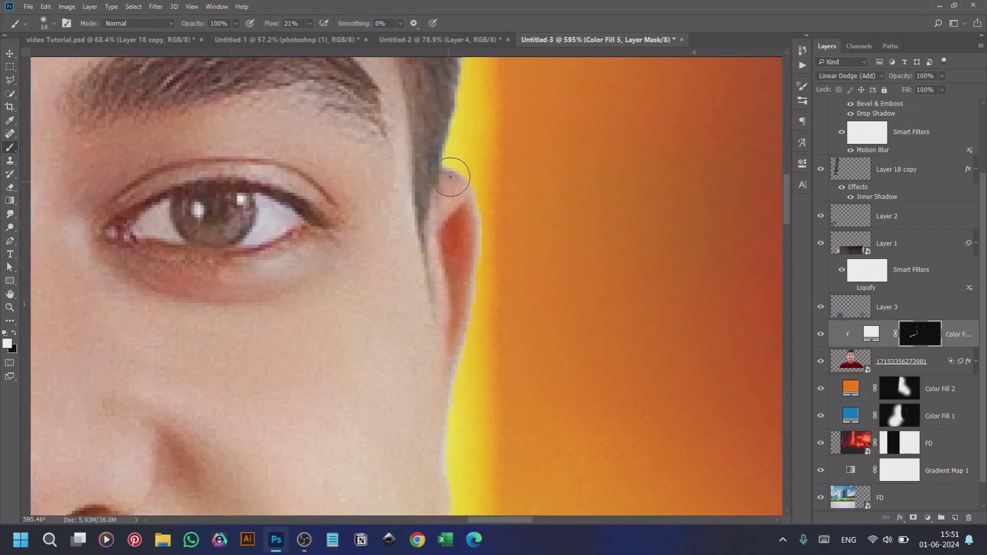
scroll(457, 267, down, 6)
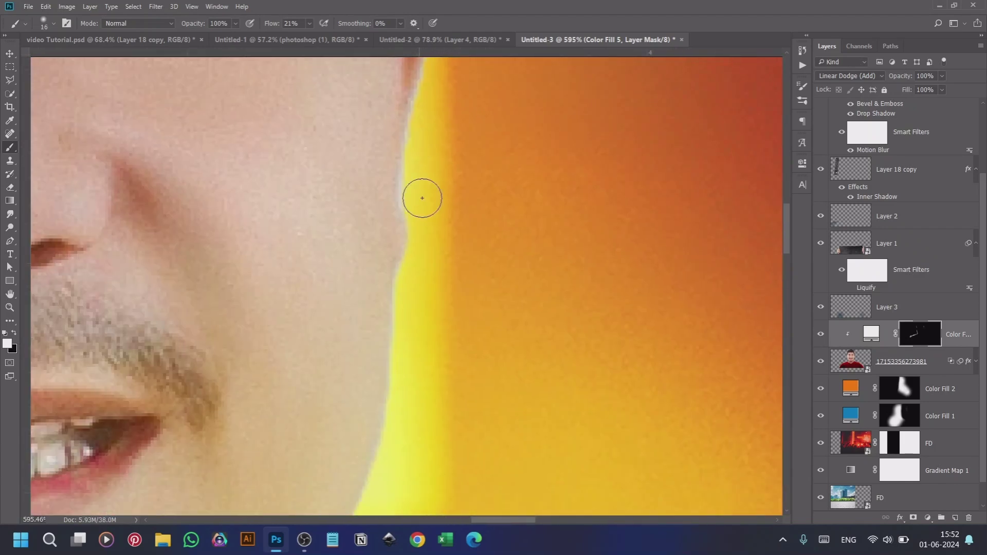
drag(386, 465, 454, 151)
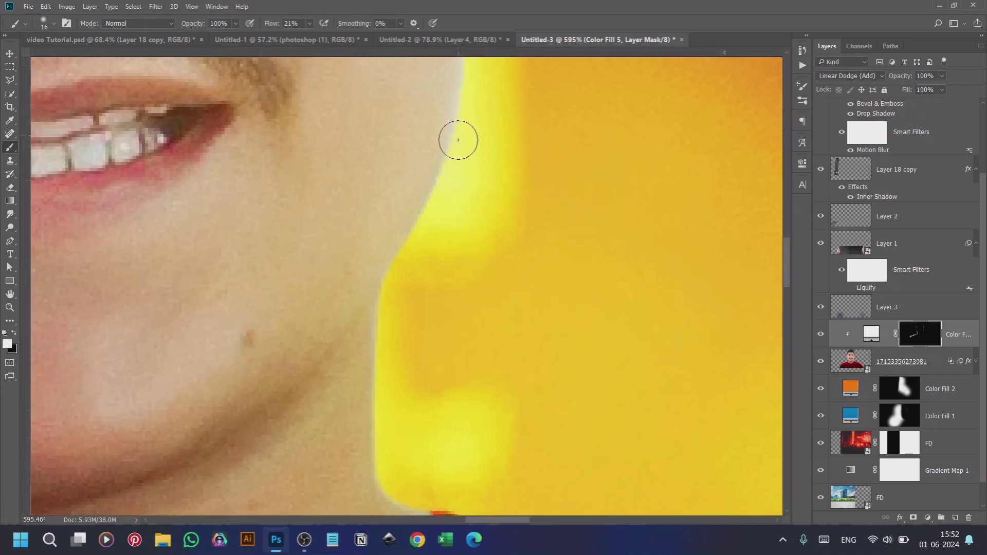
drag(373, 374, 319, 151)
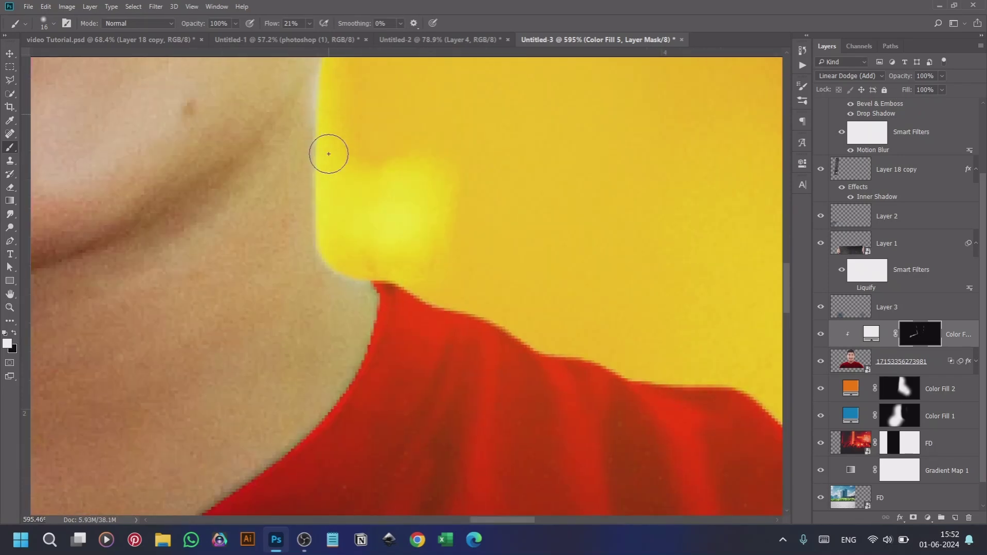
Enlarge the brush to 47 px and paint a soft white highlight along the man's shoulder on the orange side
scroll(422, 282, down, 5)
scroll(298, 149, up, 3)
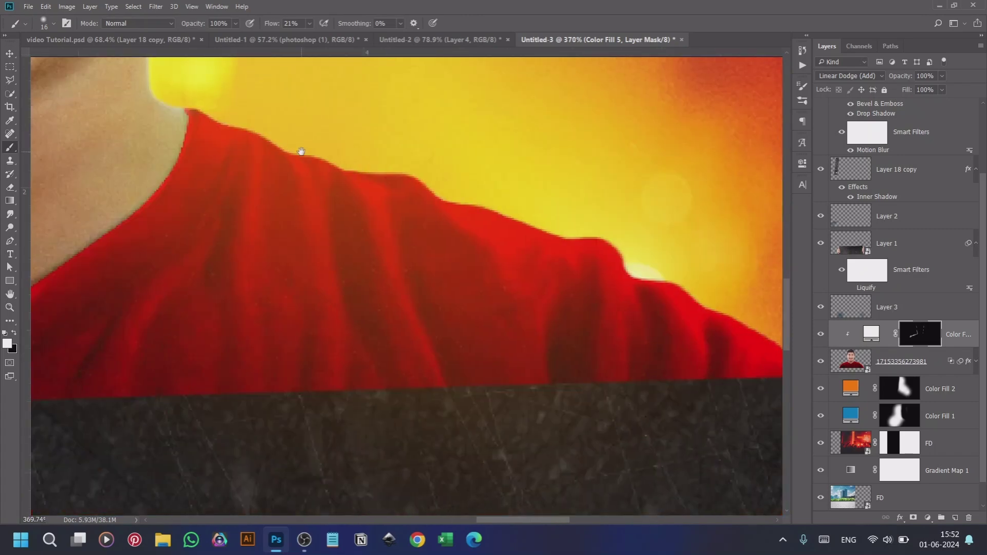
key(bracketright)
key(bracketright)
key(bracketright)
key(bracketright)
key(bracketright)
key(bracketleft)
key(bracketleft)
mouse_move(188, 92)
mouse_down()
mouse_move(255, 126)
mouse_move(365, 138)
mouse_move(404, 161)
mouse_move(267, 104)
mouse_move(284, 127)
mouse_move(415, 158)
mouse_move(508, 202)
mouse_move(399, 148)
mouse_move(478, 185)
mouse_move(601, 218)
mouse_move(656, 244)
mouse_move(608, 224)
mouse_move(561, 222)
mouse_move(652, 246)
mouse_move(688, 275)
mouse_move(761, 300)
mouse_move(726, 282)
mouse_move(659, 255)
mouse_move(790, 334)
mouse_move(668, 289)
mouse_move(453, 231)
mouse_up()
key(ctrl+0)
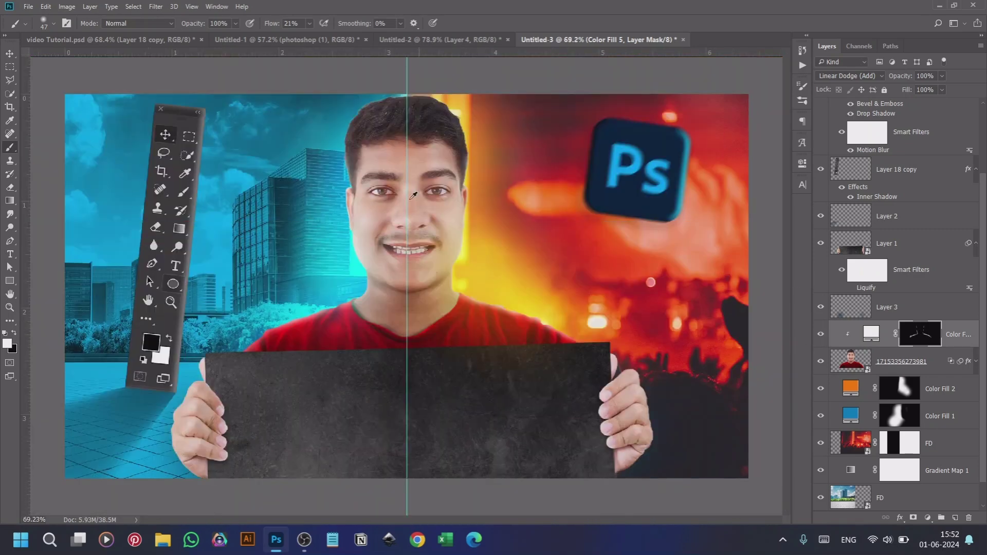
Smudge the blue-side shoulder highlight down along the shirt folds at 50% strength, enlarging the Smudge tool to 47 px
scroll(387, 197, up, 3)
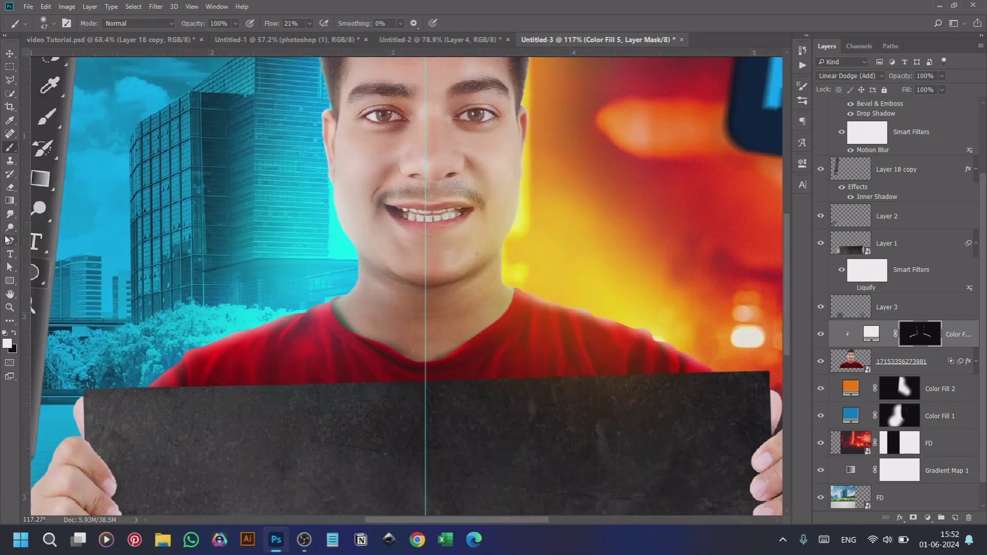
click(10, 214)
scroll(254, 331, up, 4)
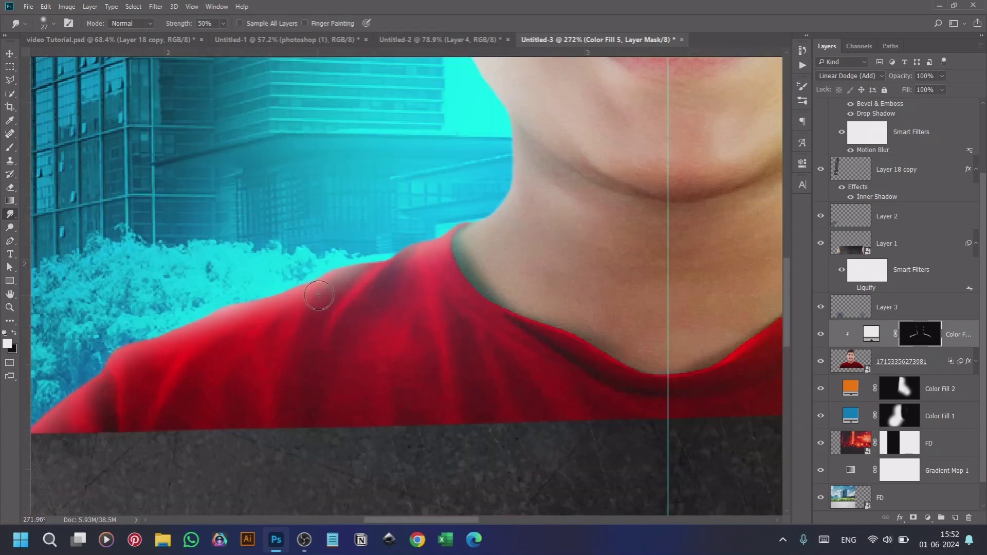
mouse_move(313, 290)
mouse_down()
mouse_move(281, 386)
mouse_move(326, 281)
mouse_move(258, 406)
mouse_up()
key(bracketright)
key(bracketright)
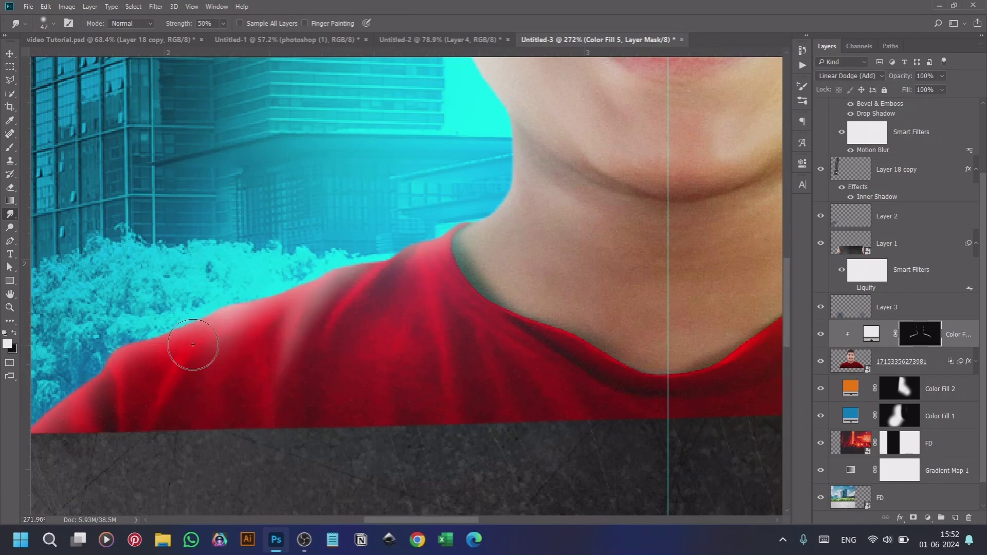
Smudge the orange-side shoulder highlight down into the shirt folds with the 47 px Smudge tool and review the whole thumbnail
scroll(135, 480, right, 5)
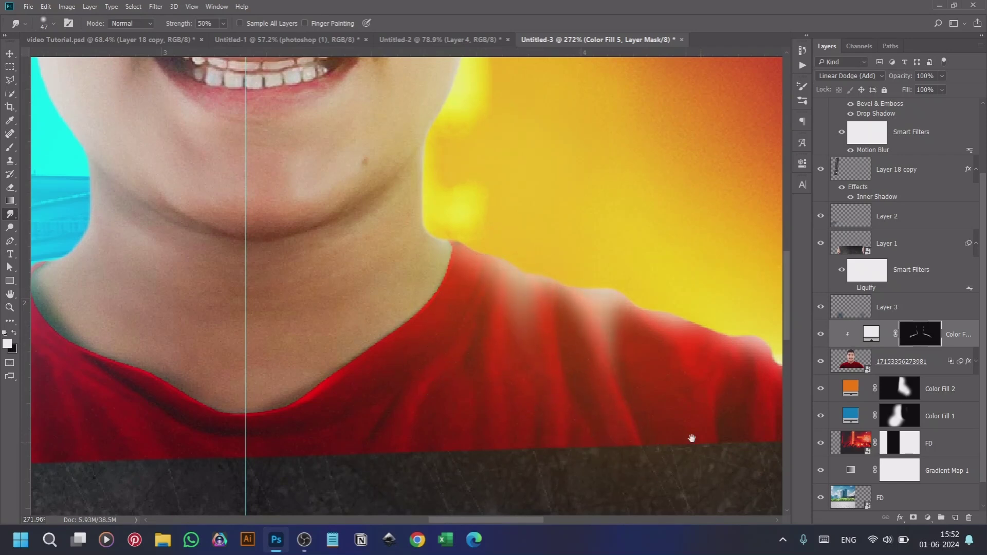
drag(643, 377, 414, 298)
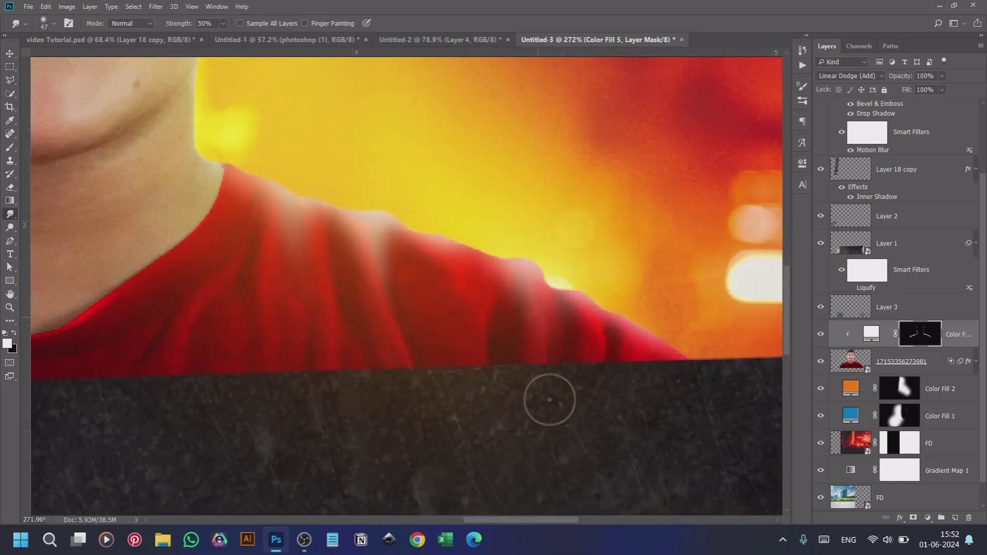
scroll(599, 303, down, 5)
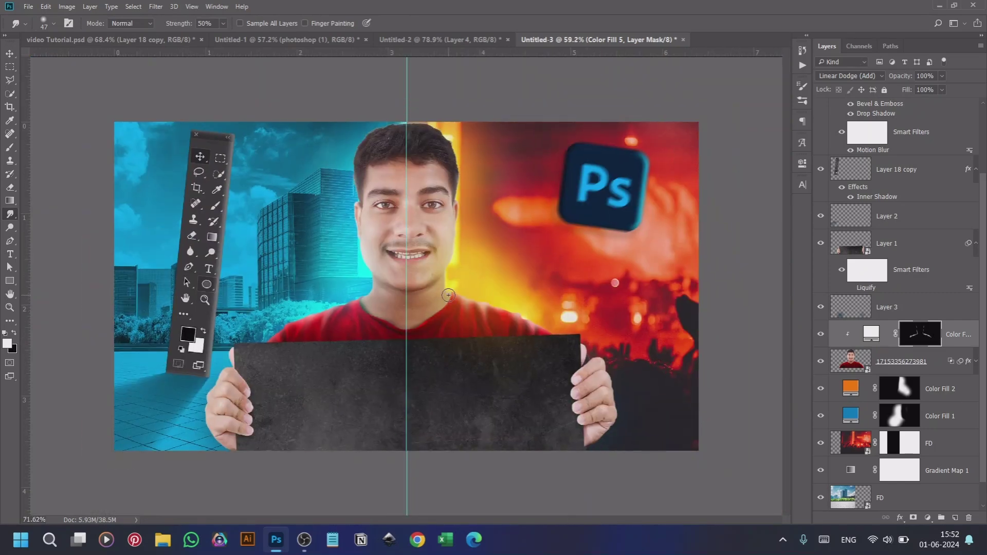
scroll(462, 276, up, 2)
scroll(462, 277, down, 2)
scroll(462, 277, up, 3)
scroll(462, 277, down, 4)
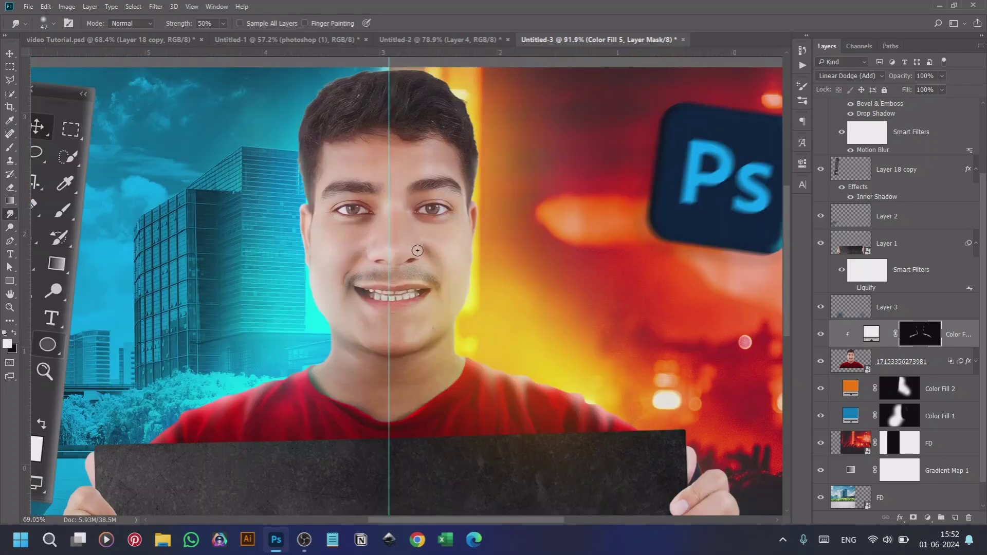
Adjust the Photoshop logo's drop shadow to 11% opacity, 15 px distance, 3% spread and 22 px size
click(11, 53)
scroll(542, 230, up, 1)
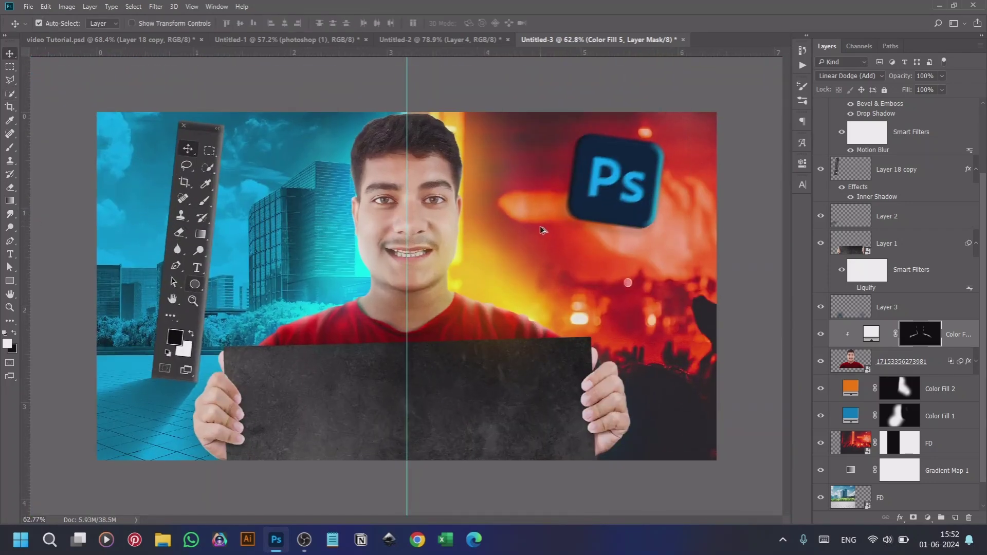
click(668, 180)
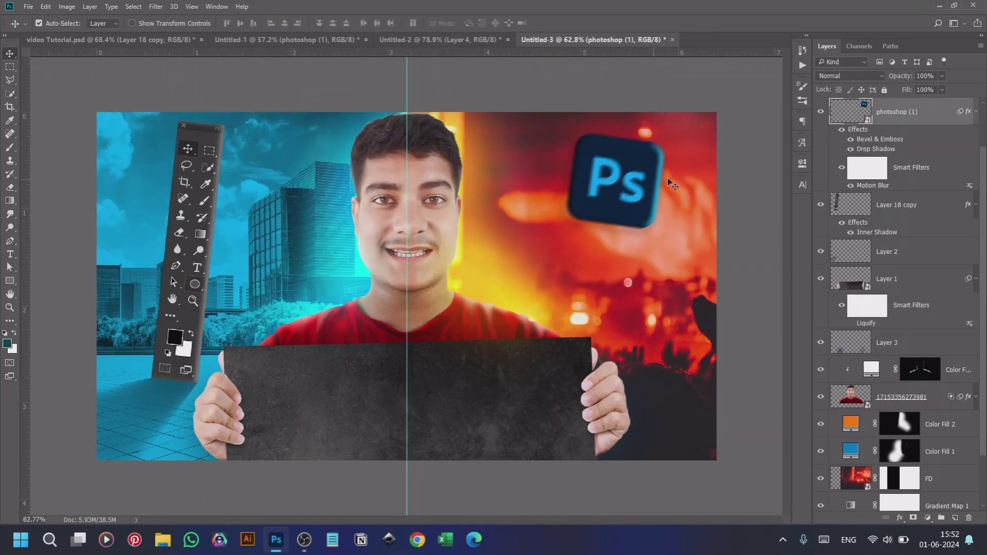
double_click(914, 149)
drag(641, 174, 814, 221)
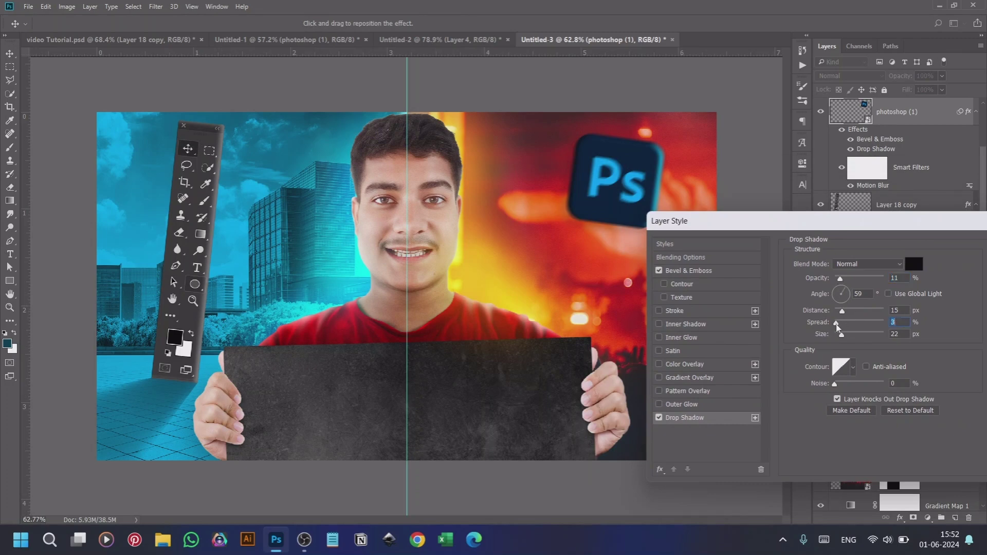
drag(720, 221, 516, 274)
click(777, 295)
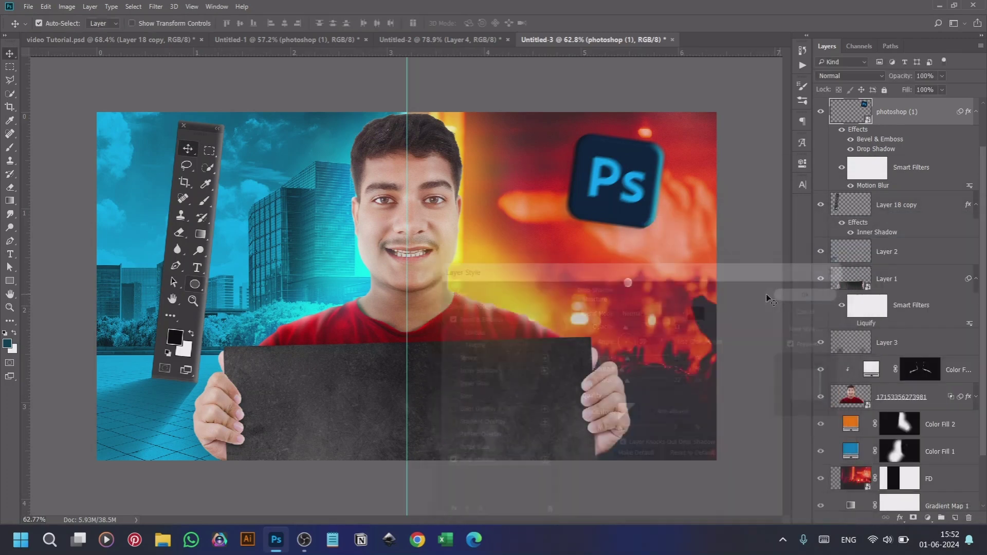
Add the white text "YOUTUBE" in Montserrat Black, 60 pt, over the man's black board
scroll(485, 289, down, 2)
scroll(483, 289, up, 2)
scroll(371, 389, up, 2)
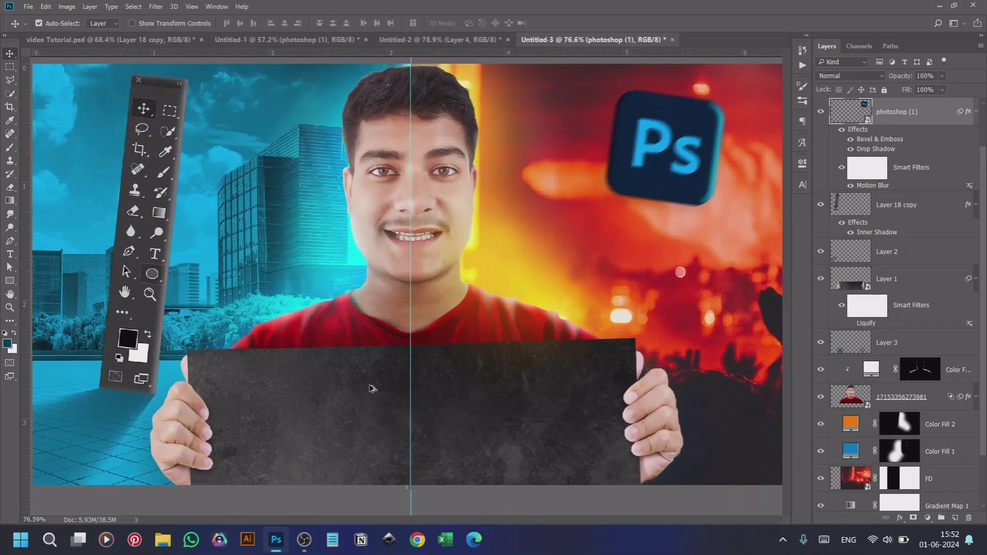
scroll(391, 419, up, 2)
drag(342, 426, 369, 384)
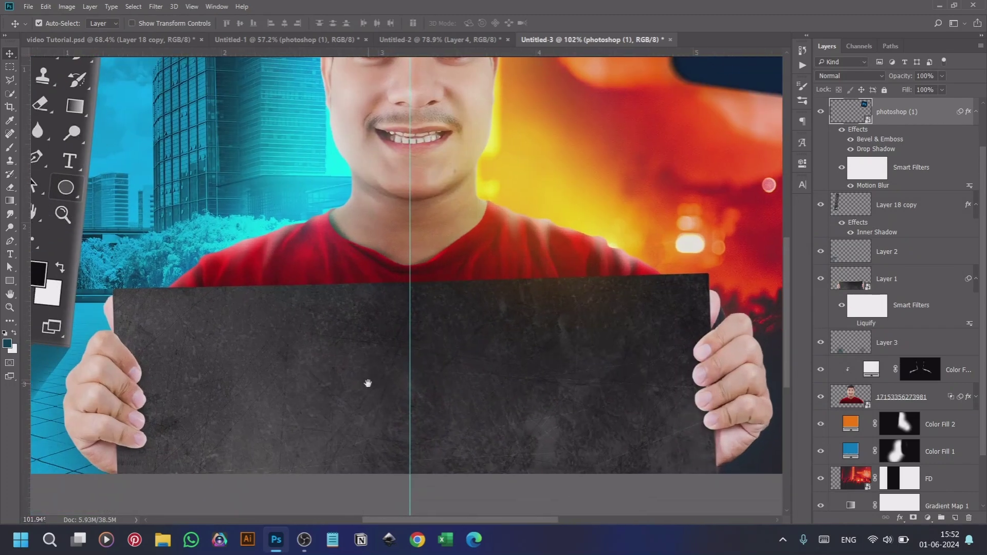
click(9, 254)
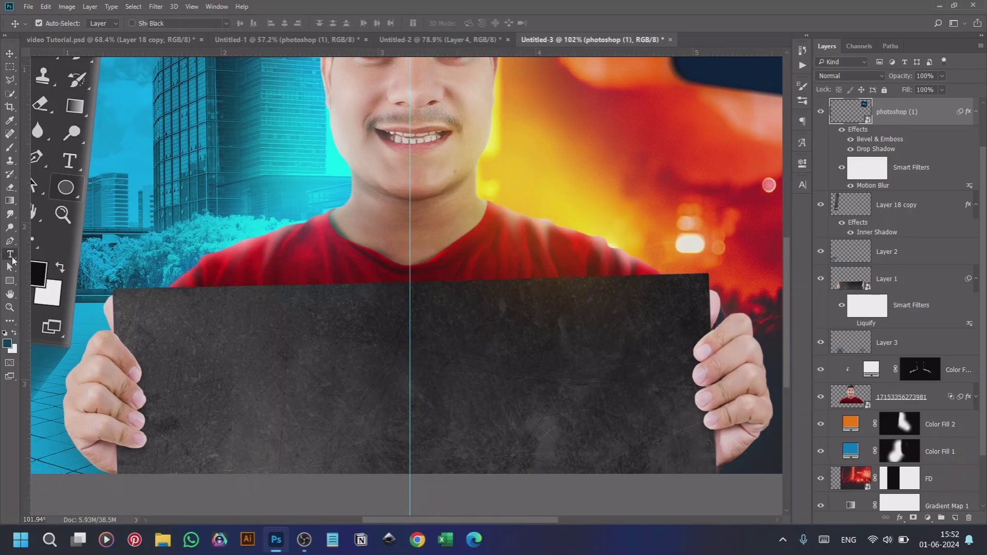
click(246, 351)
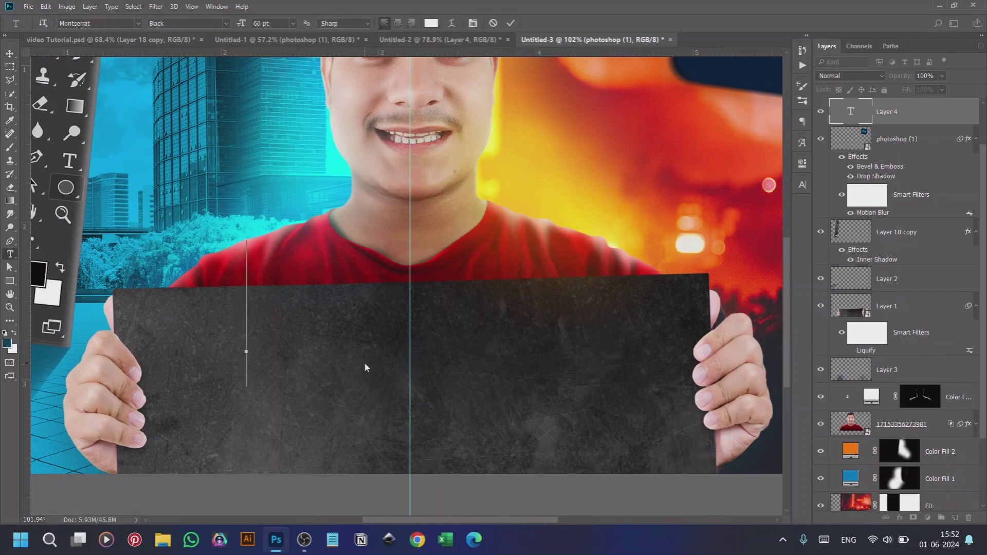
text(Y)
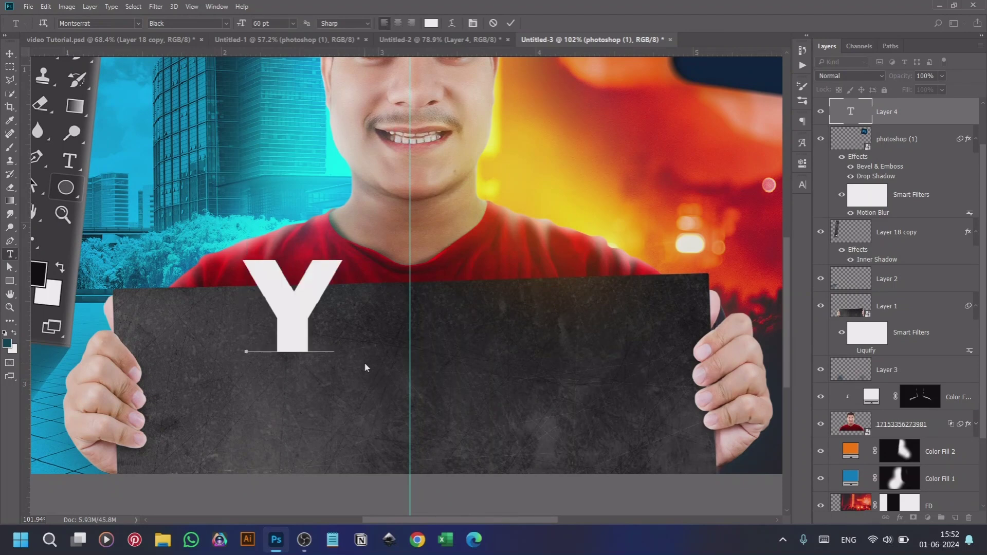
text(OUTUB)
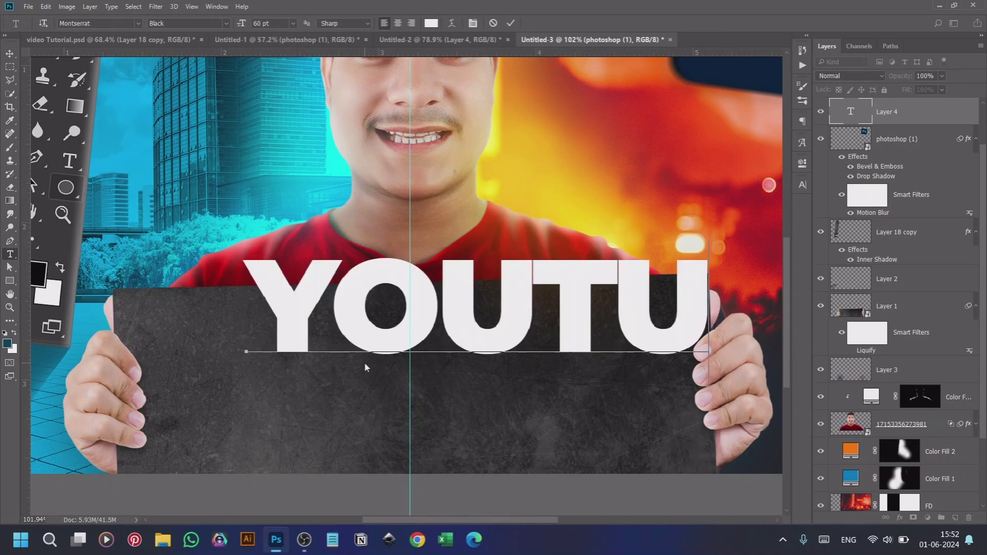
click(9, 53)
key(ctrl+0)
Set the YOUTUBE text's tracking to 0 and move the text down and left onto the board
drag(677, 360, 625, 364)
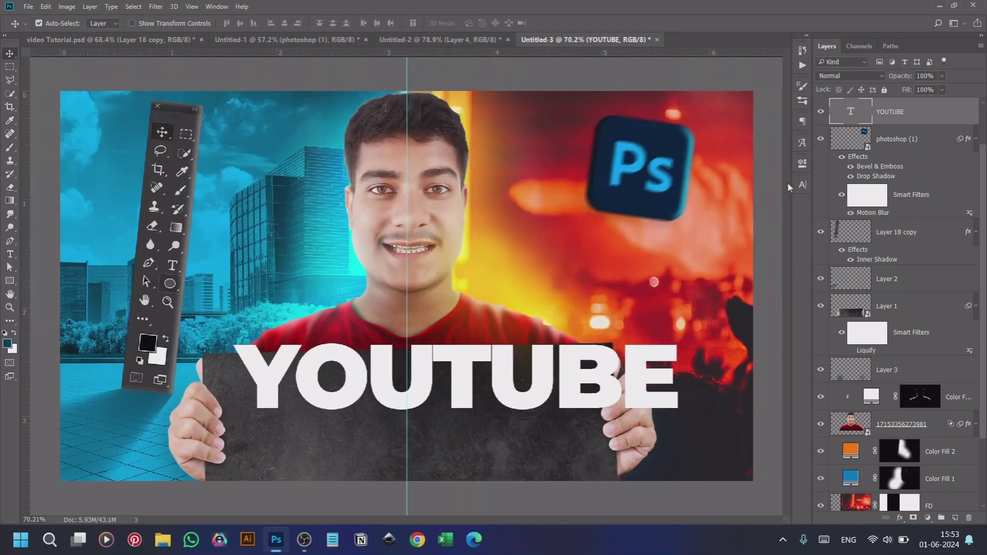
click(803, 186)
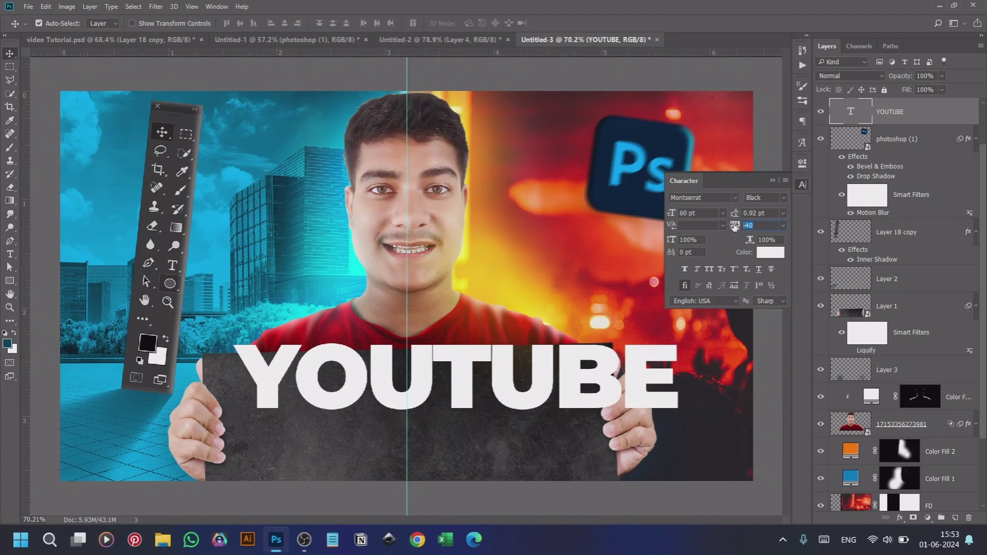
key(Return)
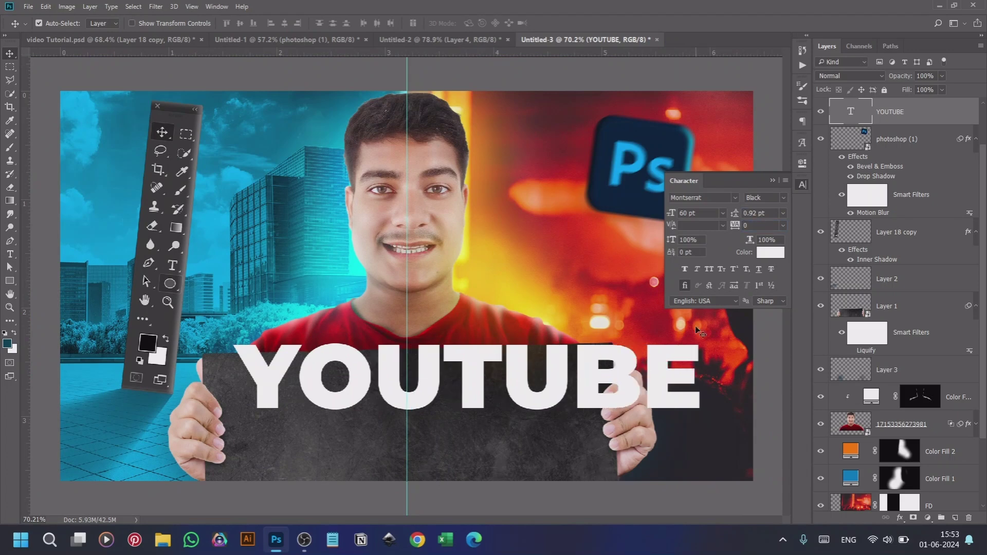
drag(469, 376, 459, 408)
Scale the YOUTUBE text to 57.01%, rotate it -1.55° and centre it on the upper part of the board
key(ctrl+t)
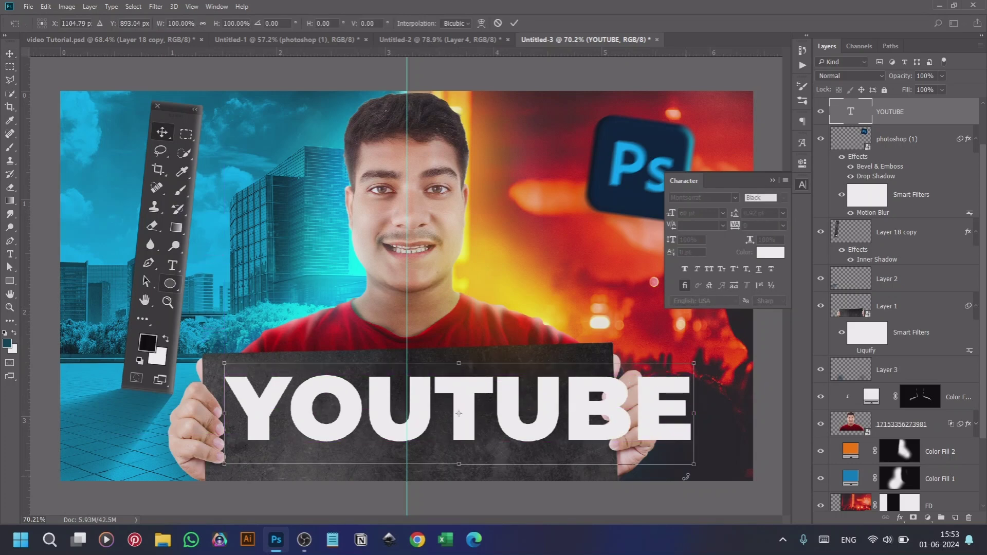
drag(693, 467, 597, 440)
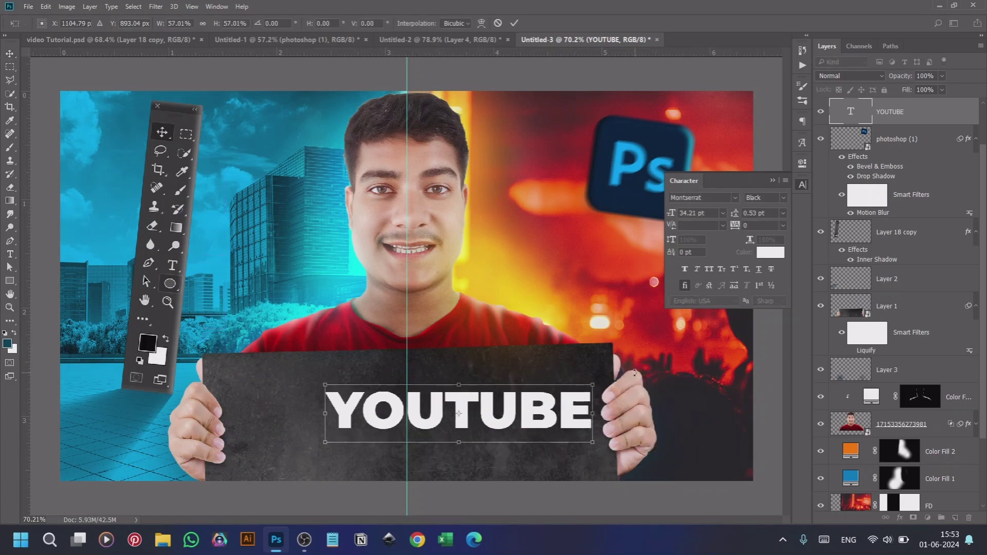
drag(651, 360, 626, 383)
drag(581, 409, 570, 367)
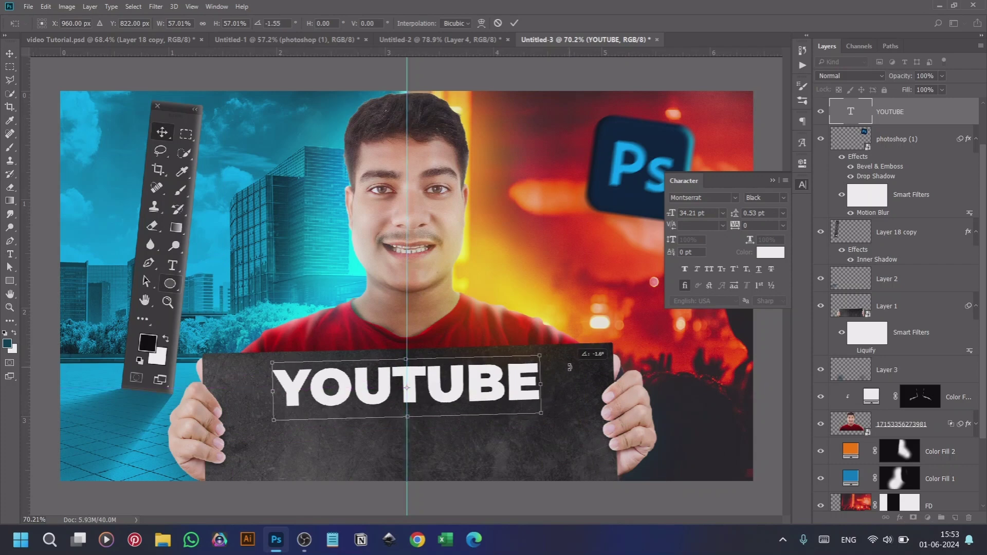
key(Return)
scroll(575, 360, up, 2)
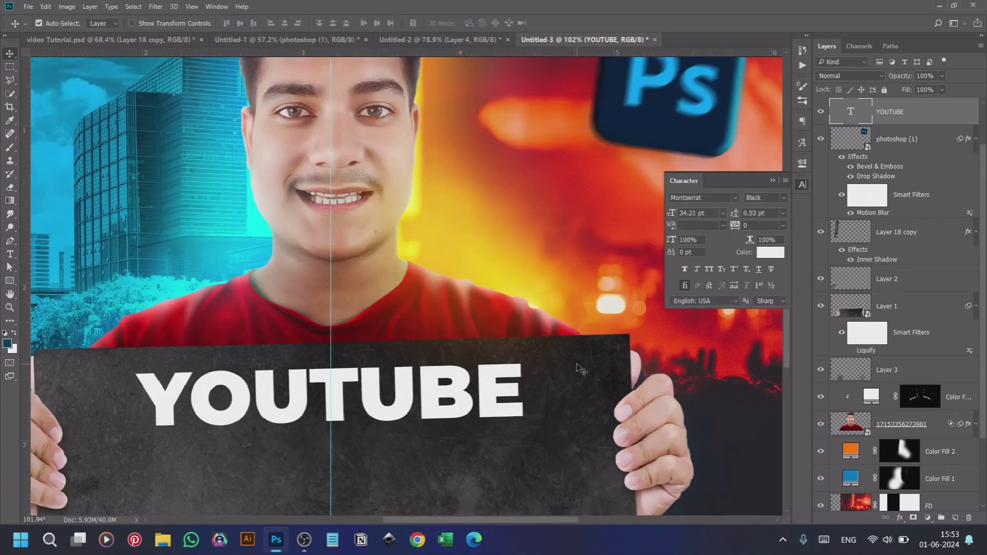
key(ctrl+g)
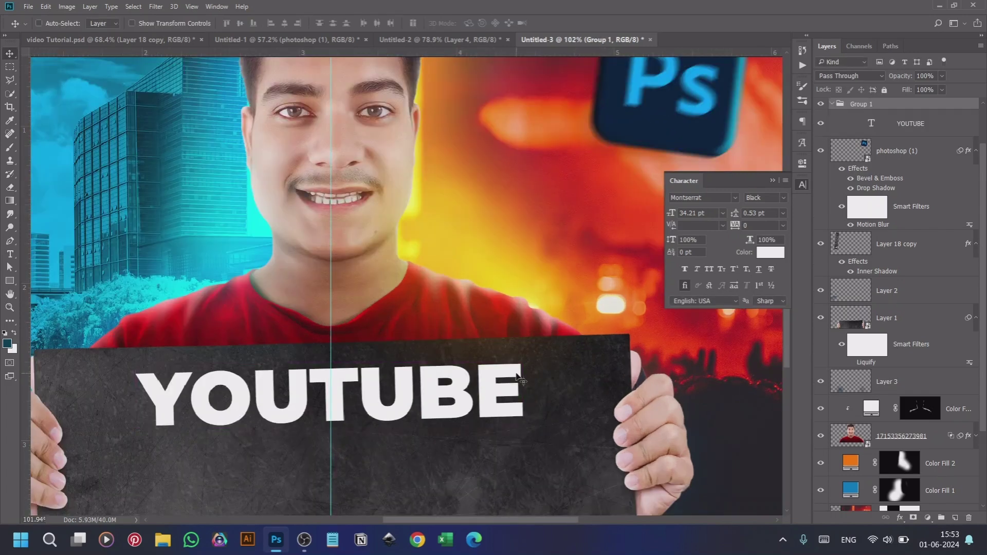
key(ctrl+z)
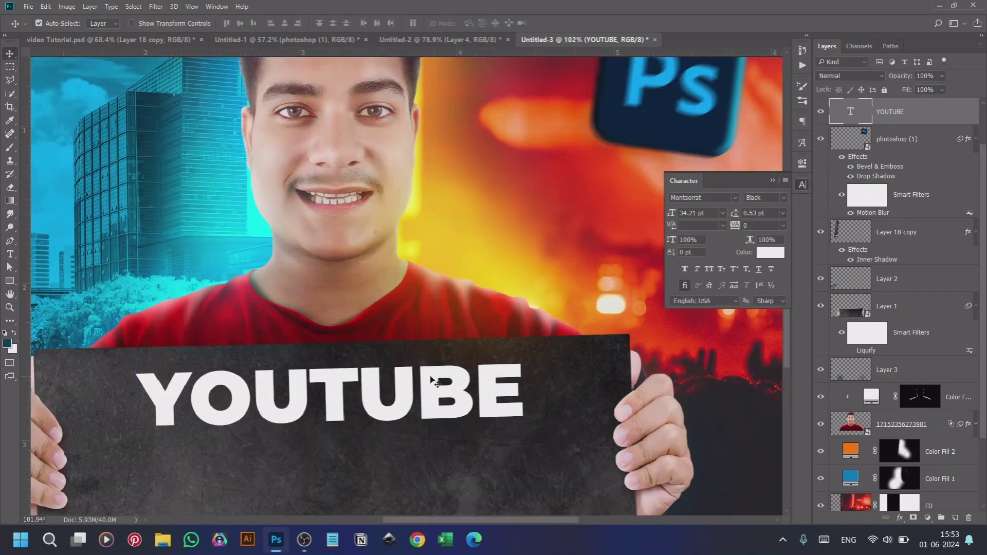
Duplicate the YOUTUBE text directly below the original and change the copy to "THUMBNAIL"
scroll(436, 383, down, 2)
scroll(411, 403, up, 2)
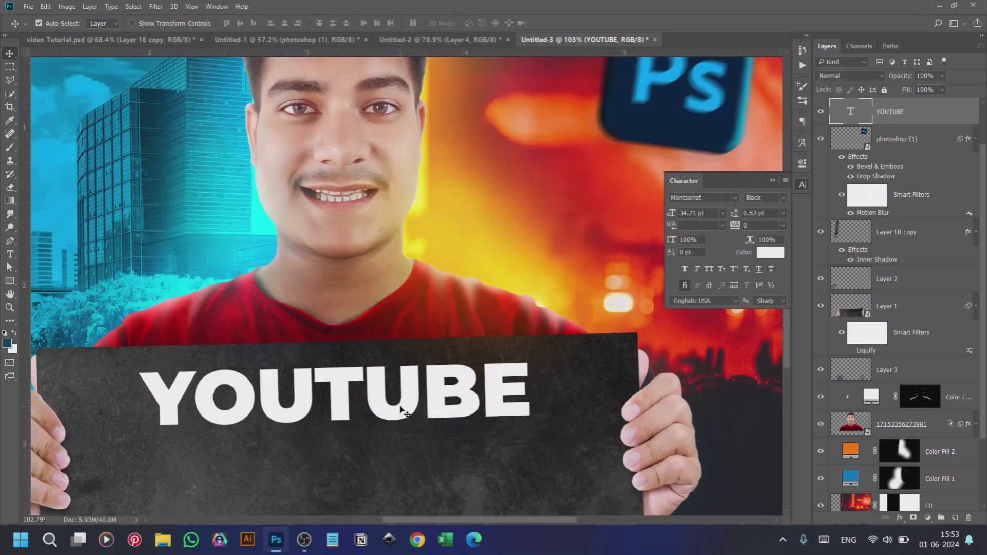
scroll(454, 373, down, 1)
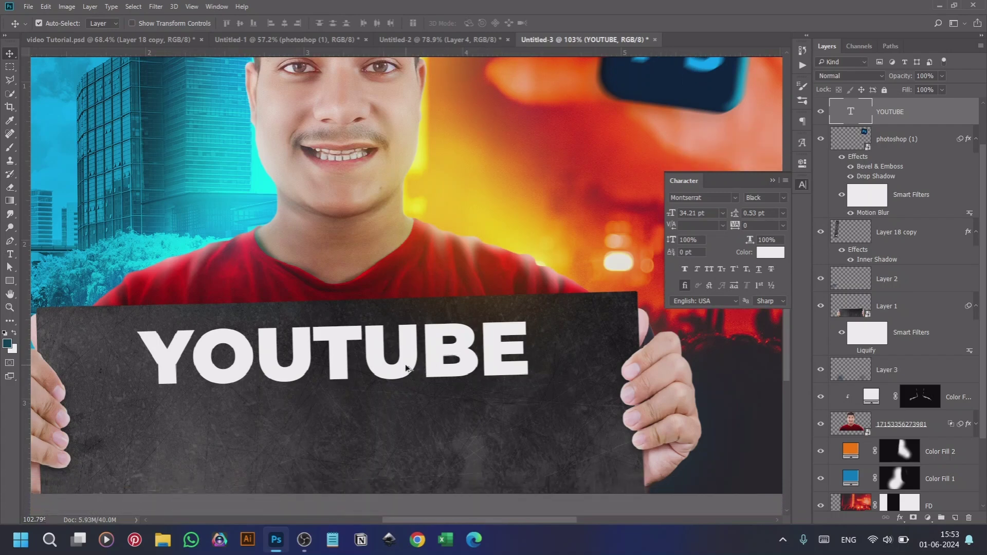
drag(409, 368, 399, 440)
key(t)
click(397, 437)
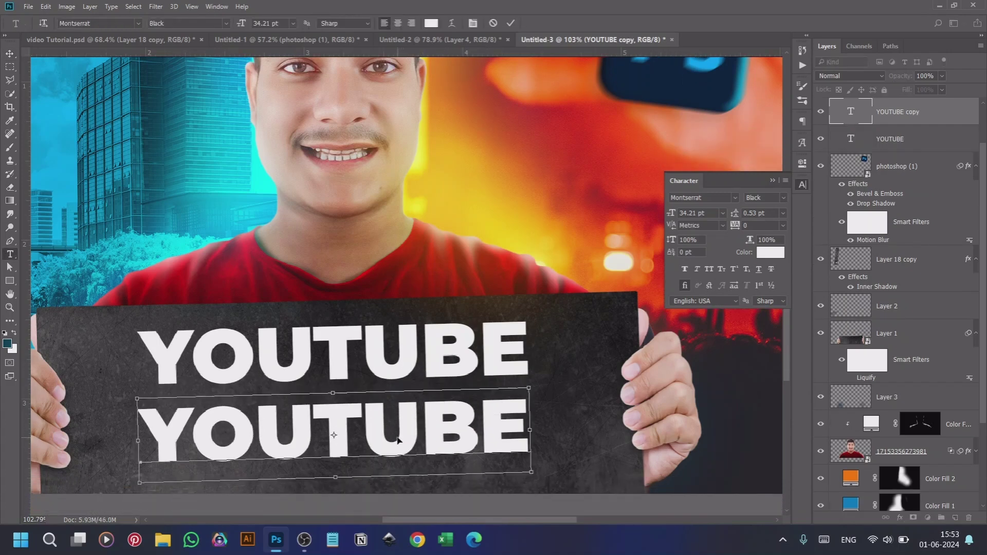
key(ctrl+a)
text(TH)
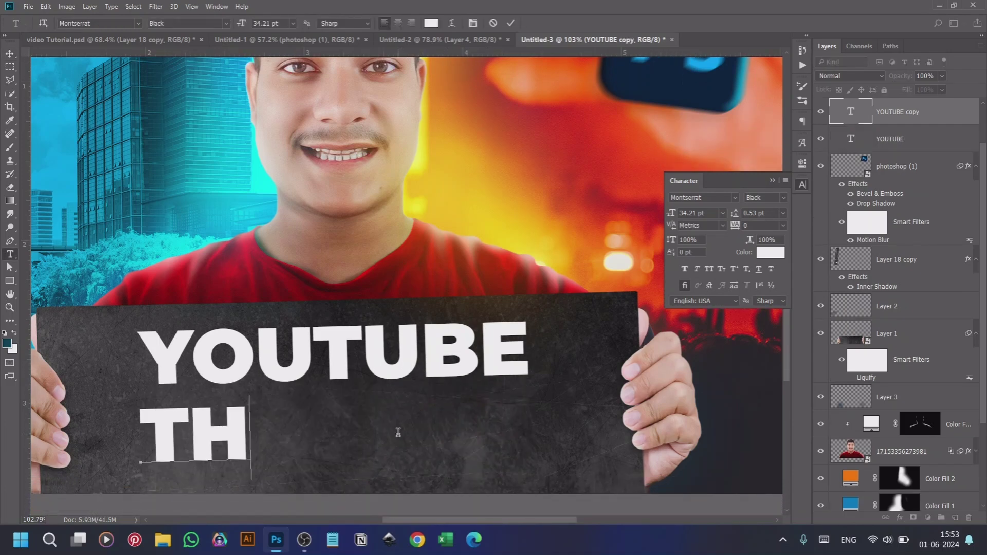
text(UMBNAIL)
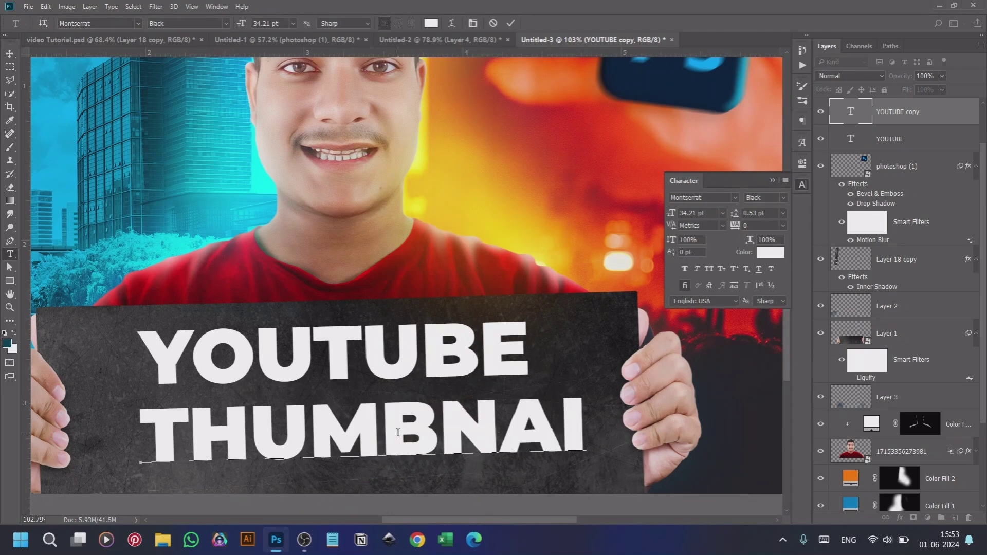
click(9, 53)
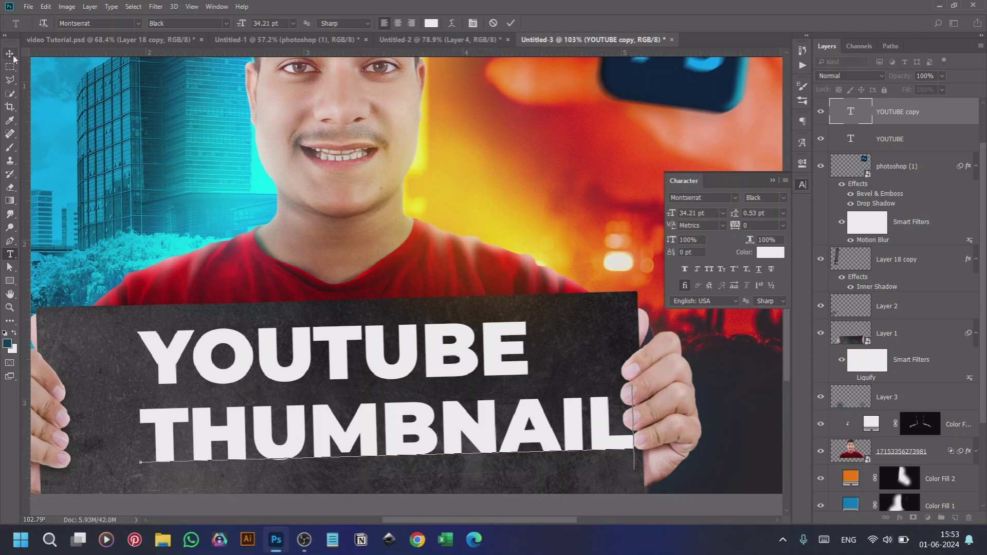
click(736, 198)
click(735, 198)
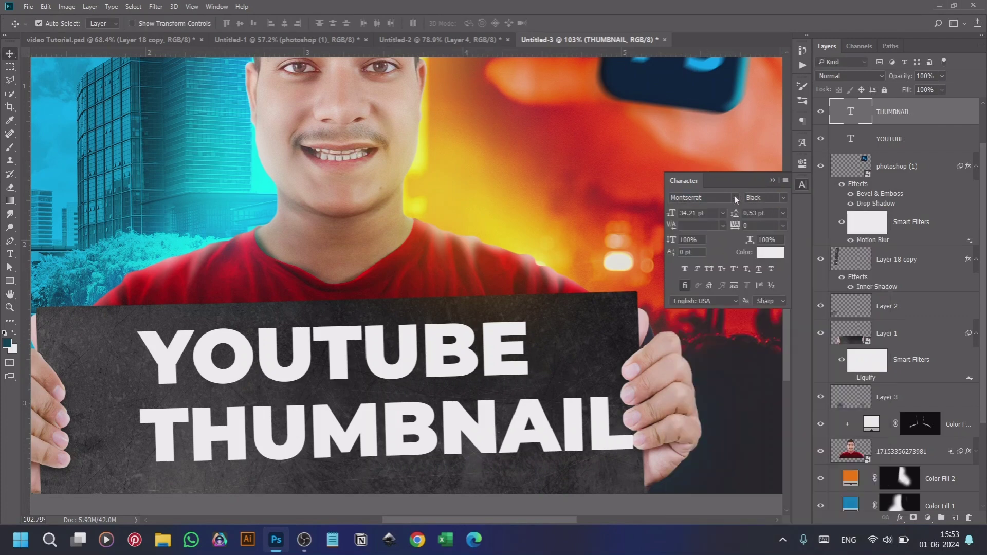
click(735, 198)
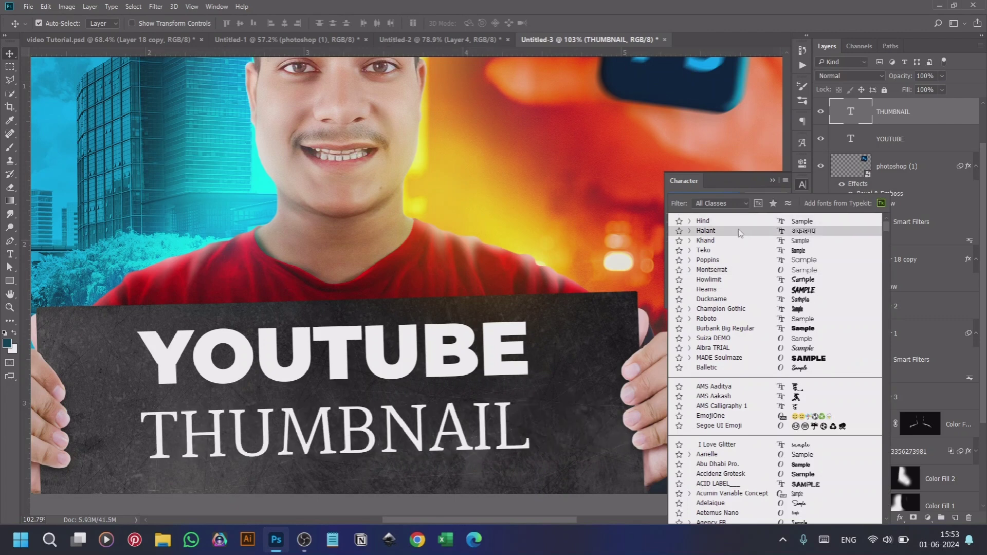
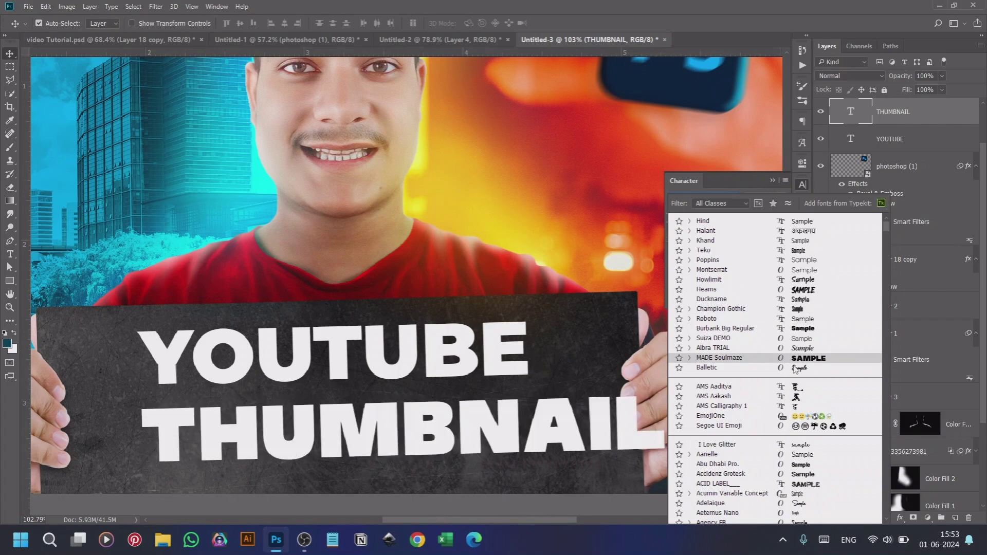
click(612, 237)
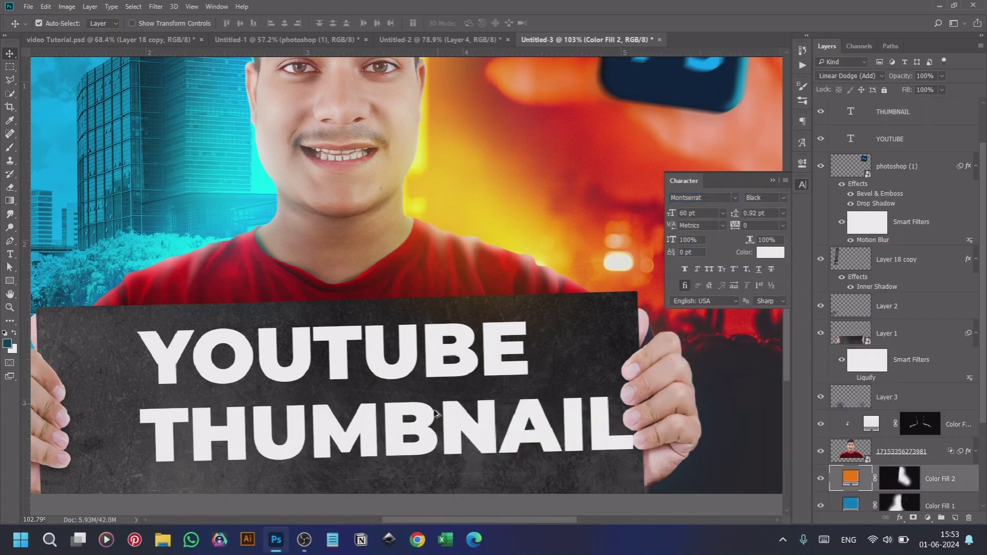
Reposition the YOUTUBE and THUMBNAIL texts so they sit centred on the board with a clear gap between the lines
drag(442, 417, 409, 418)
drag(411, 377, 411, 384)
drag(368, 429, 366, 425)
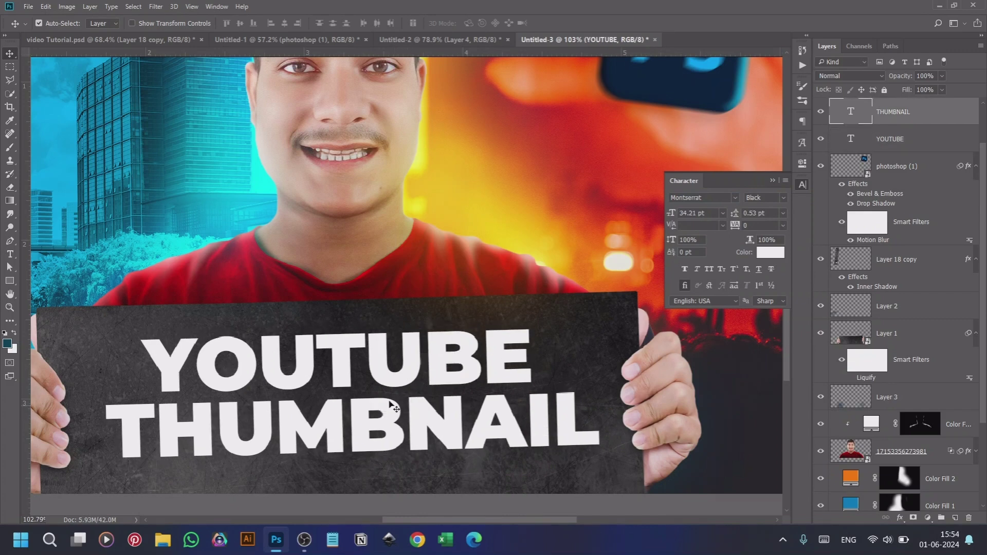
click(489, 354)
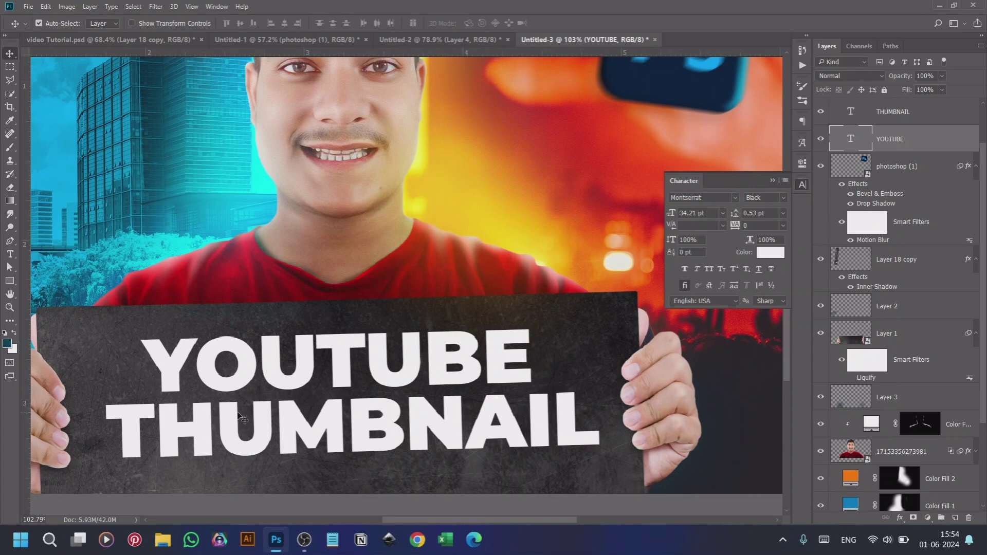
drag(242, 419, 240, 430)
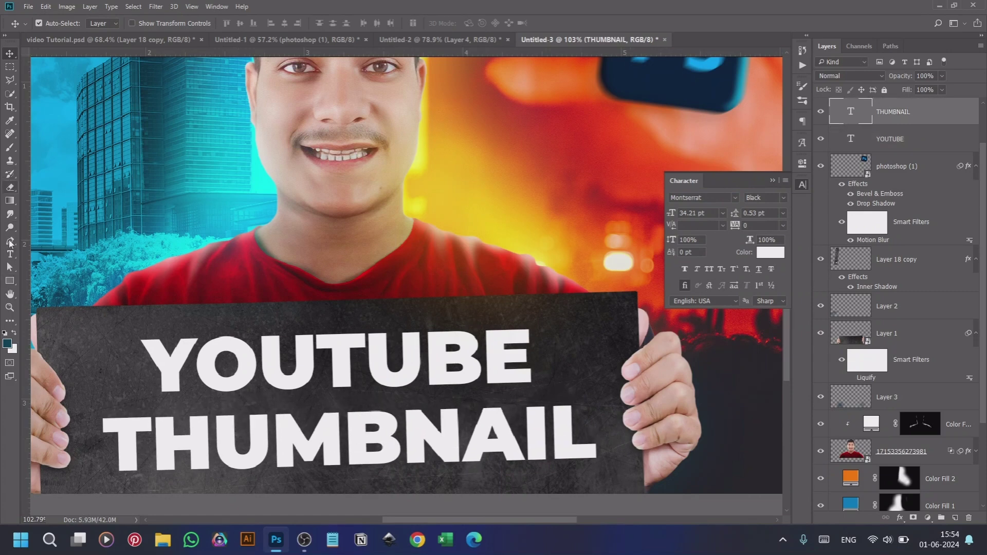
Draw a rounded rectangle about 835 × 135 px over the YOUTUBE text
click(10, 281)
right_click(10, 281)
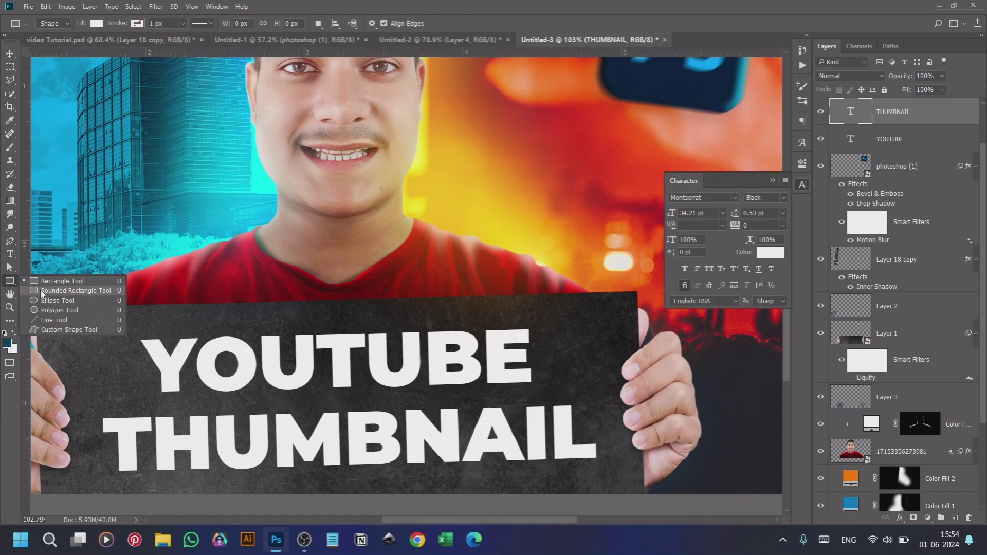
click(51, 292)
drag(111, 329, 551, 400)
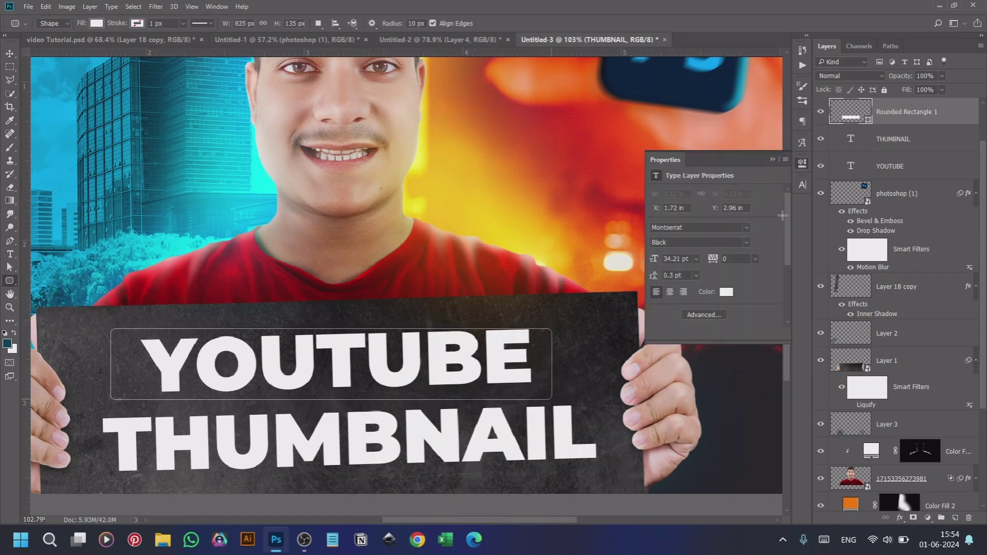
Fill the rounded rectangle with red and set all its corner radii to 0 px
click(670, 225)
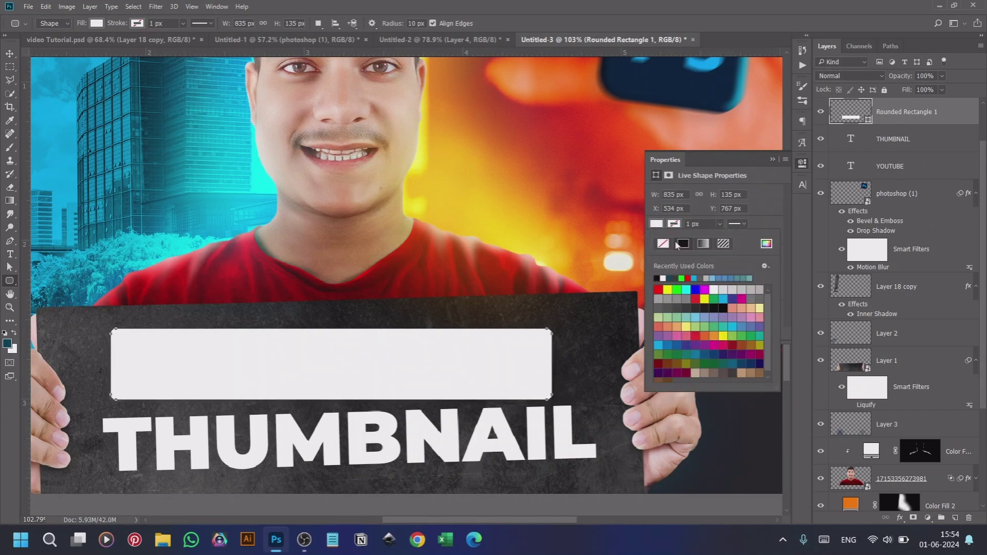
click(659, 289)
click(791, 207)
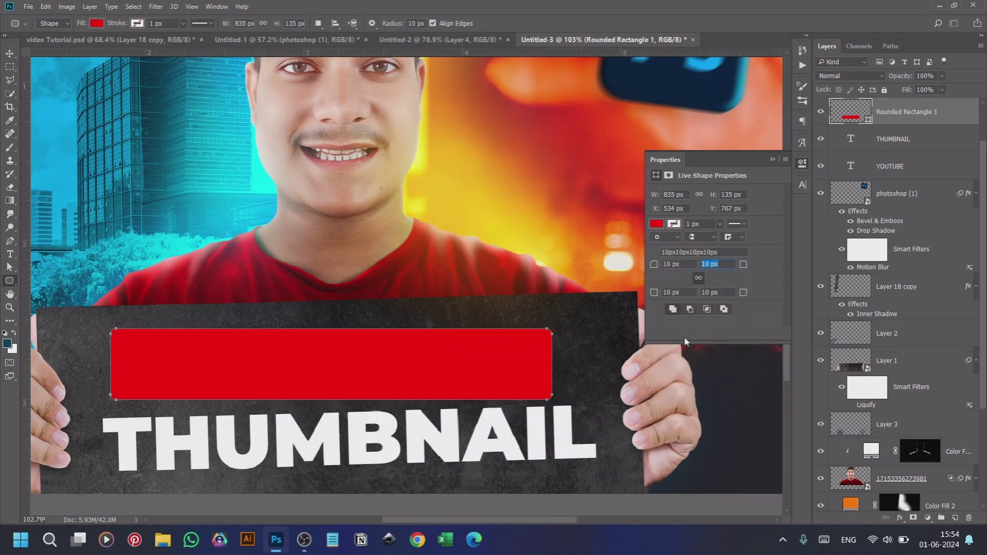
text(0)
key(Return)
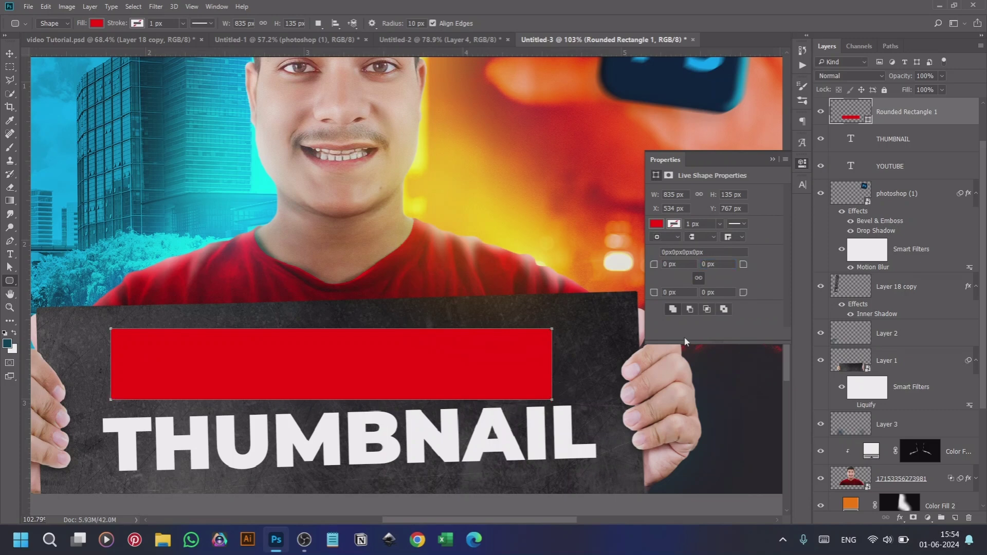
Move the red rectangle's layer below the YOUTUBE text, rotate it -1.30° and position it behind the word
click(10, 52)
drag(928, 117, 924, 164)
key(ctrl+t)
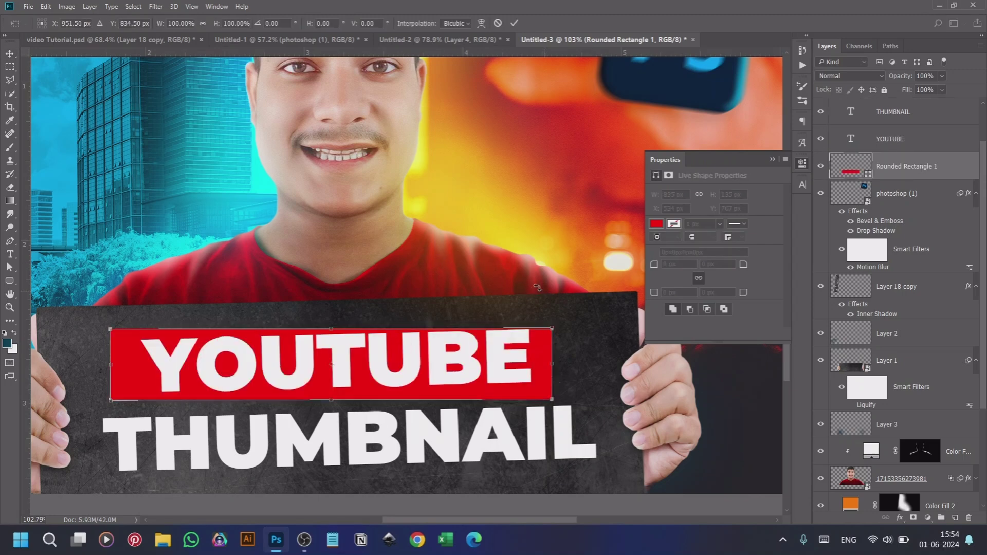
drag(547, 290, 545, 286)
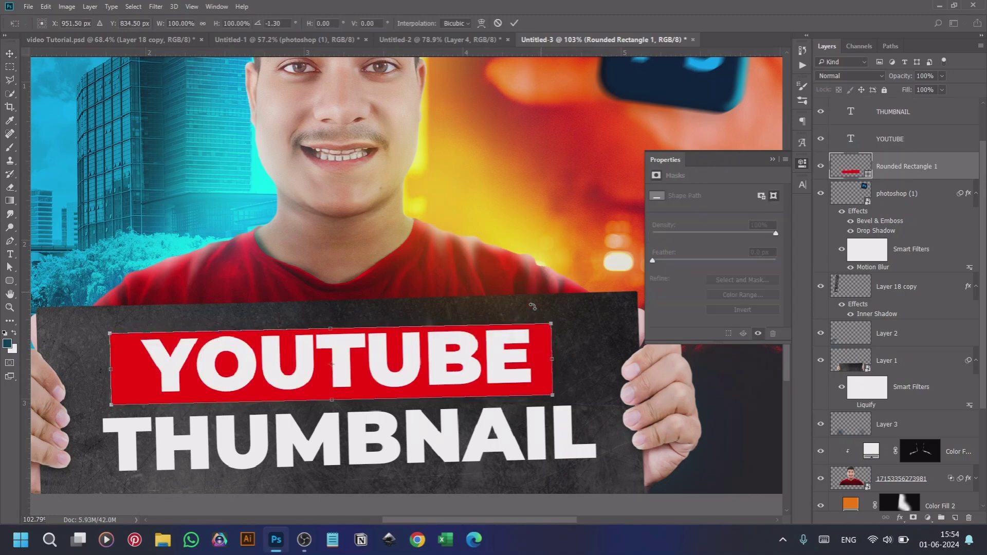
drag(485, 356, 493, 354)
key(Return)
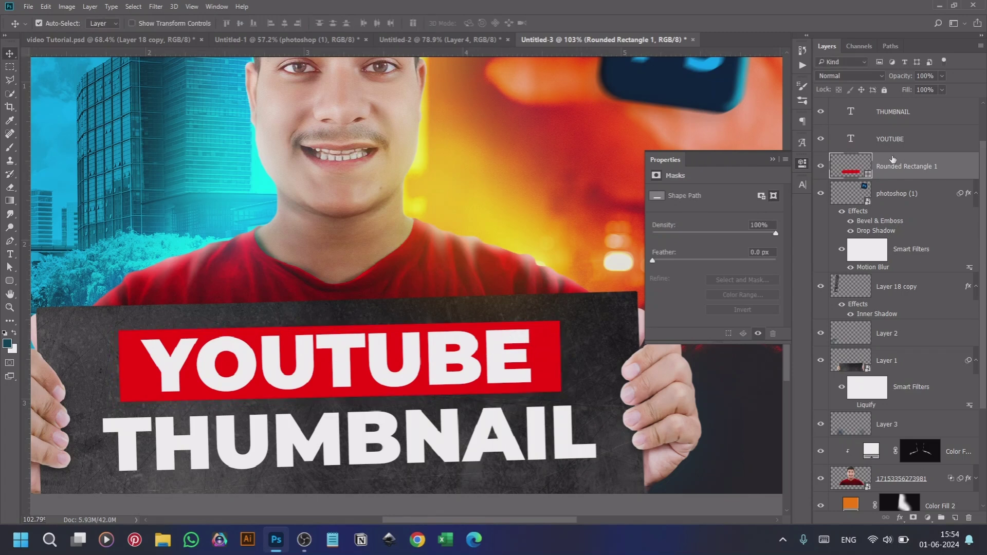
Set the red rectangle's Blend If ranges to 218/255 whites for This Layer and 0/56 blacks for Underlying Layer
double_click(967, 163)
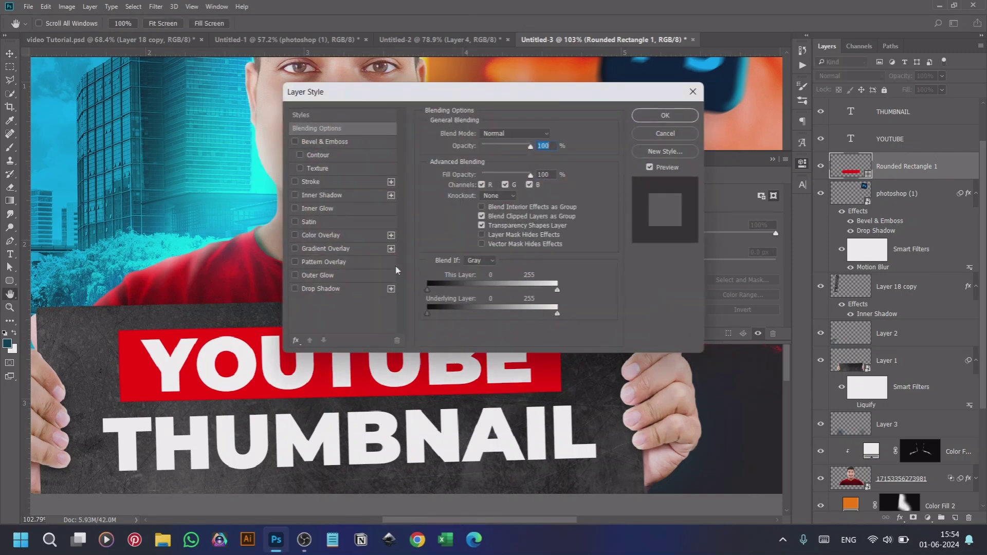
mouse_move(461, 294)
mouse_down()
mouse_move(419, 311)
mouse_move(457, 313)
mouse_up()
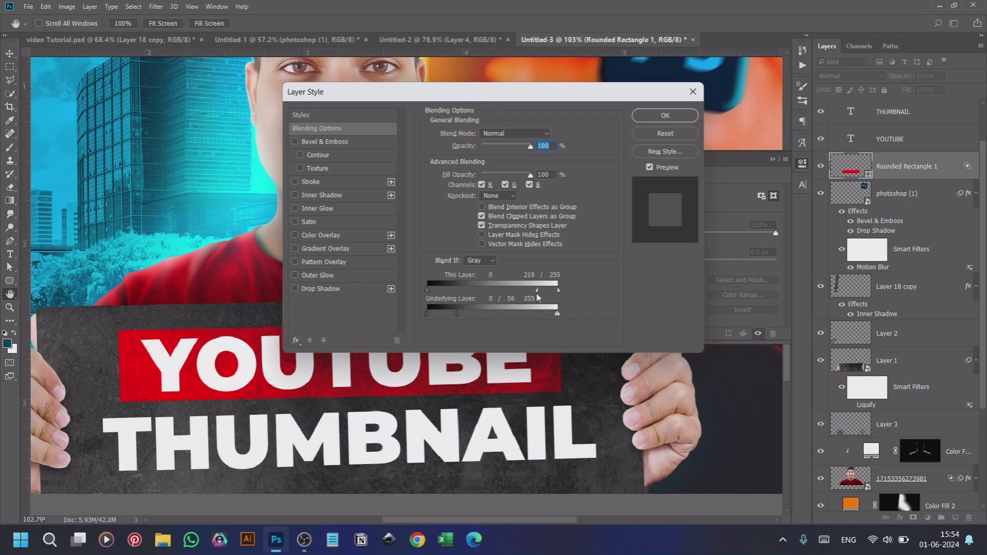
click(664, 115)
key(v)
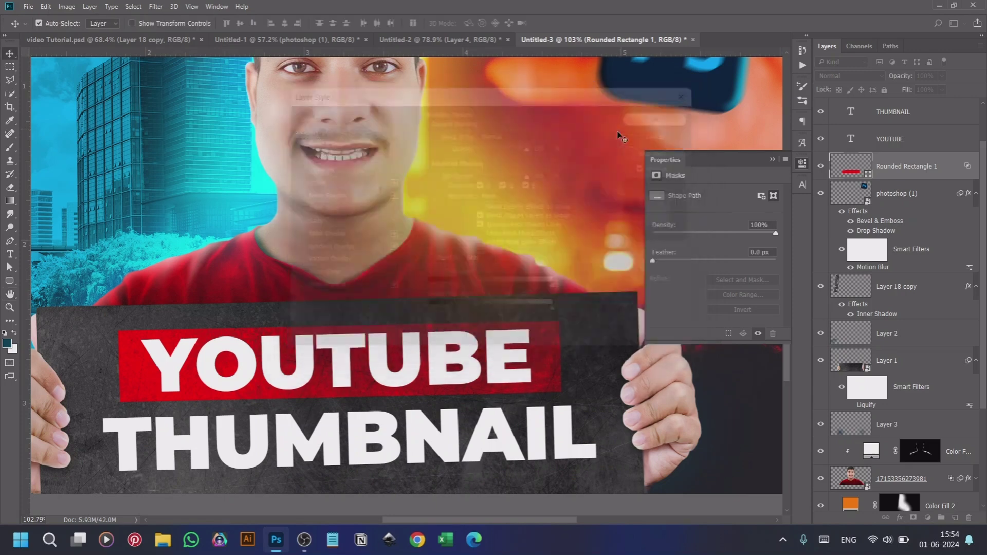
scroll(99, 59, up, 1)
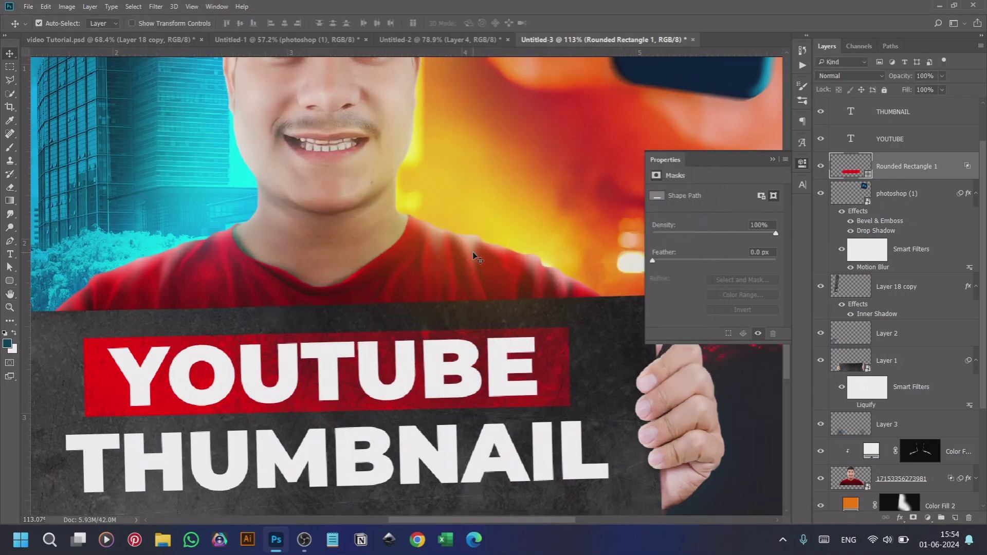
click(156, 7)
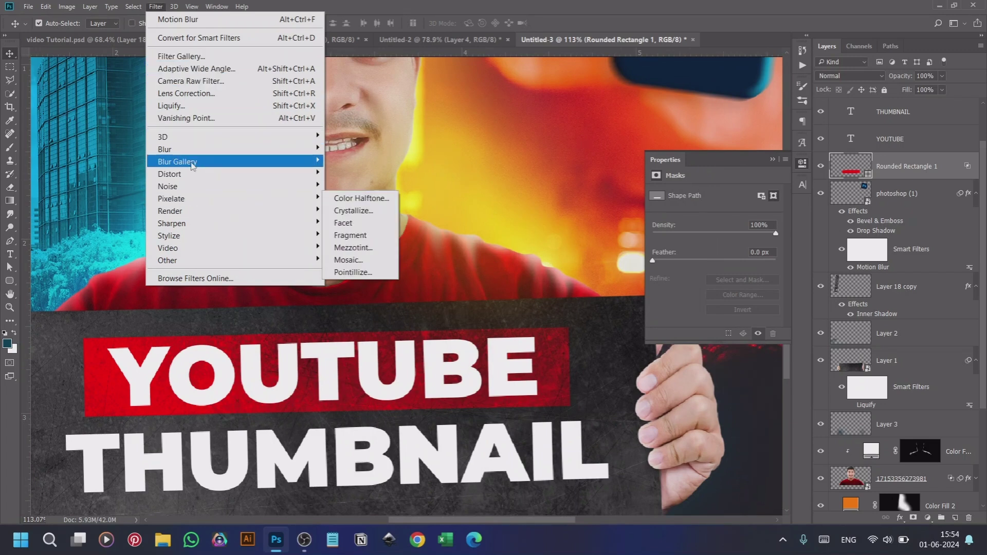
mouse_move(261, 149)
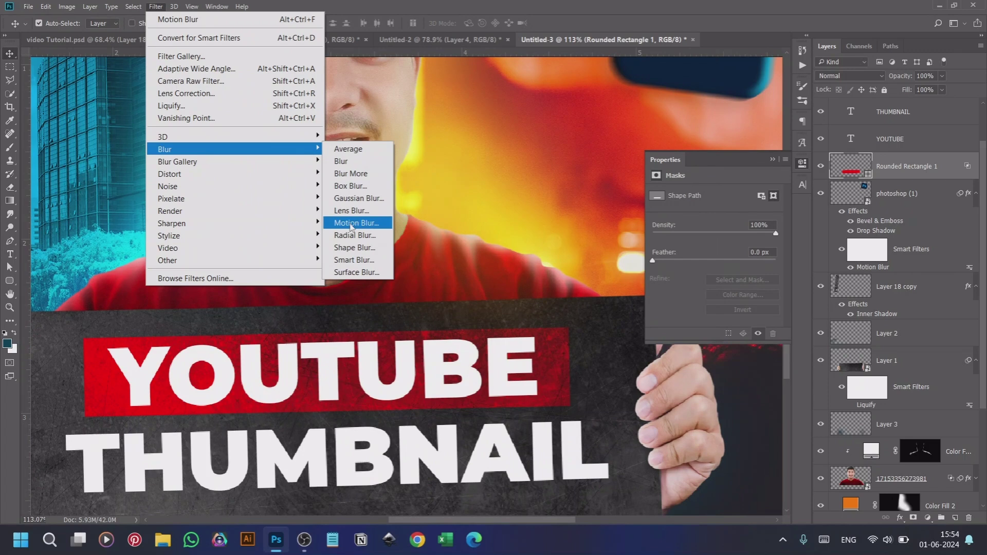
click(359, 200)
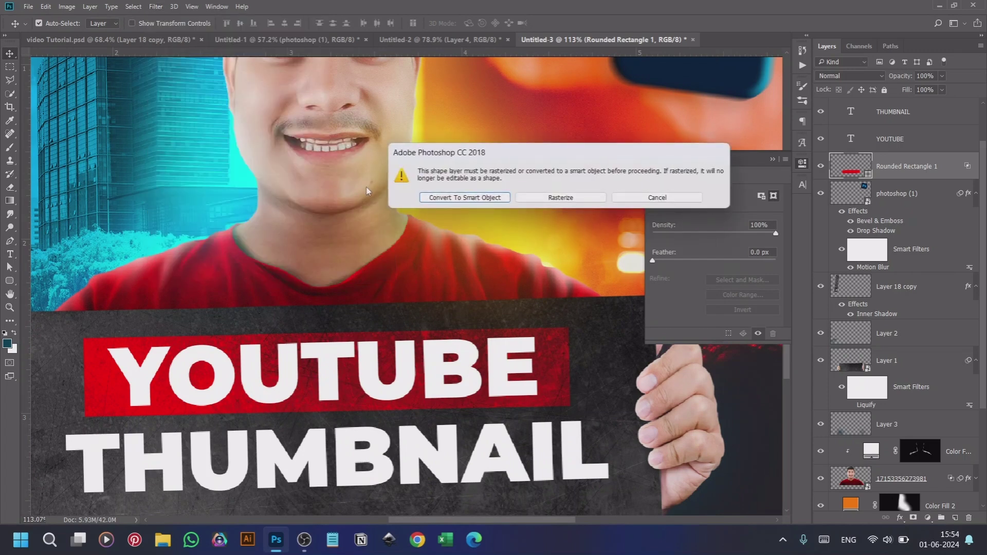
click(452, 195)
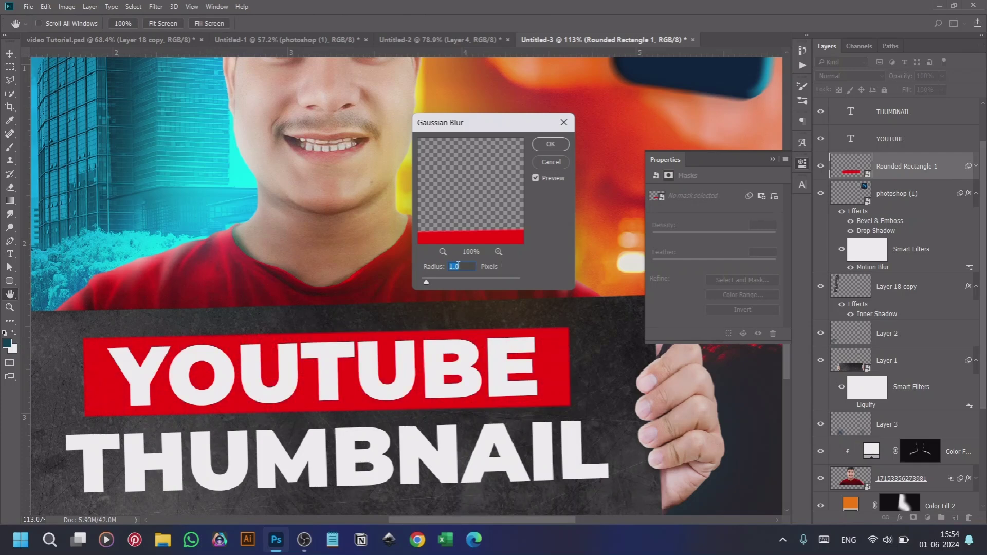
drag(428, 278, 453, 282)
click(549, 164)
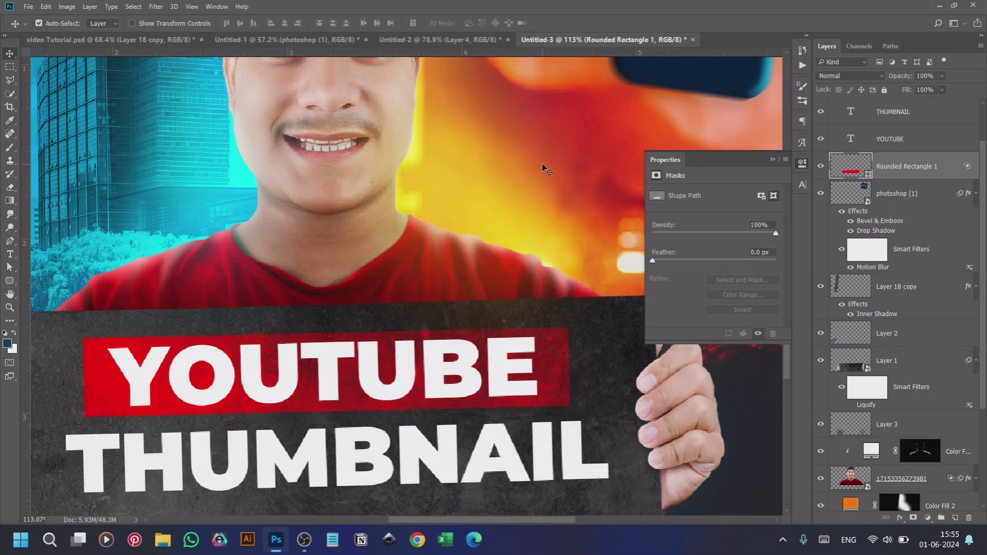
Nudge the YOUTUBE text, its red rectangle and the THUMBNAIL text so the title sits centred on the board
scroll(463, 355, down, 3)
scroll(463, 354, up, 2)
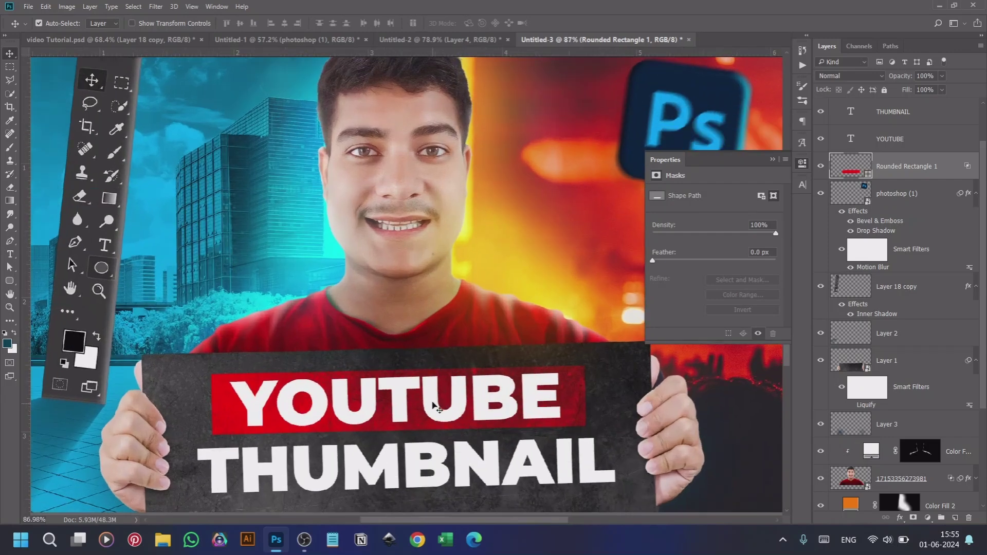
drag(430, 403, 432, 402)
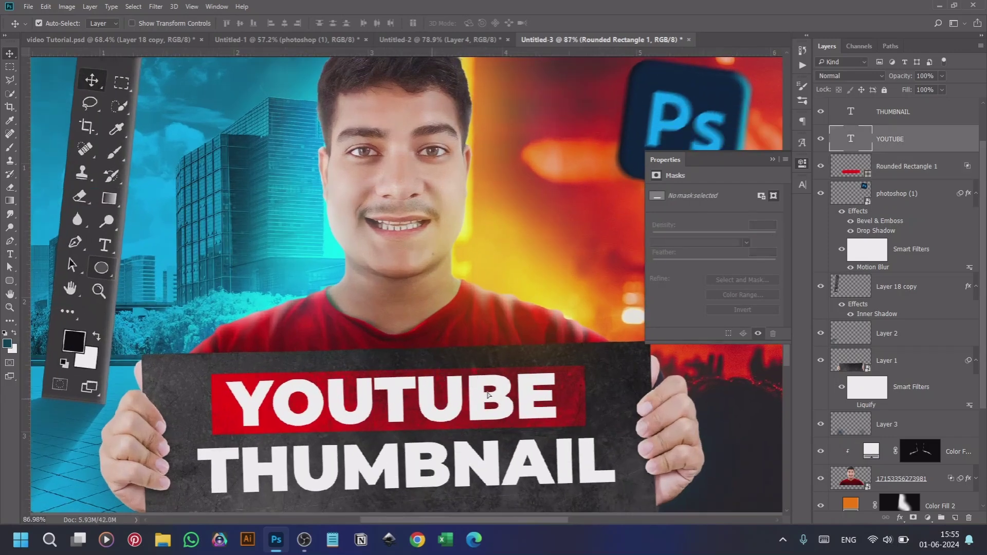
click(577, 395)
drag(577, 394, 585, 395)
drag(496, 404, 500, 404)
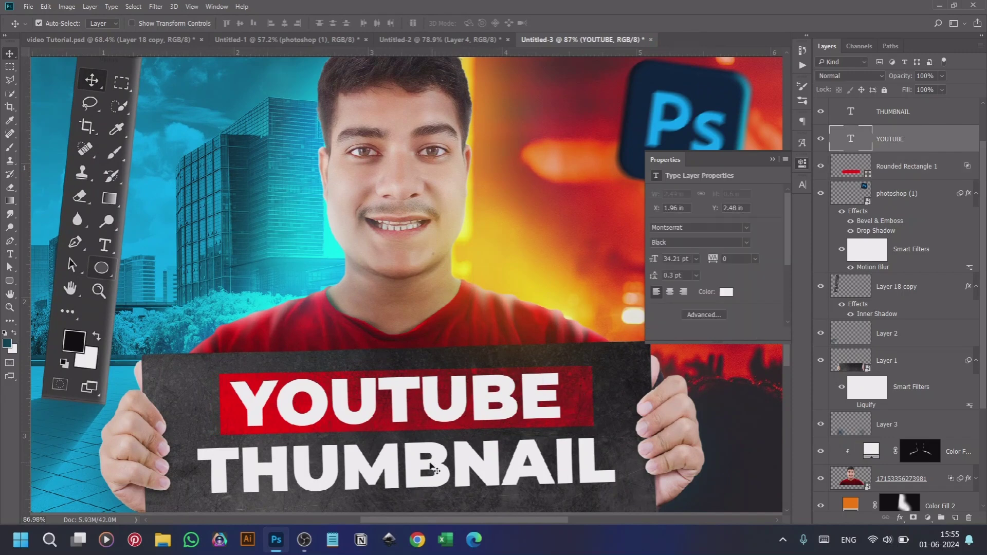
drag(422, 462, 419, 463)
scroll(406, 288, down, 3)
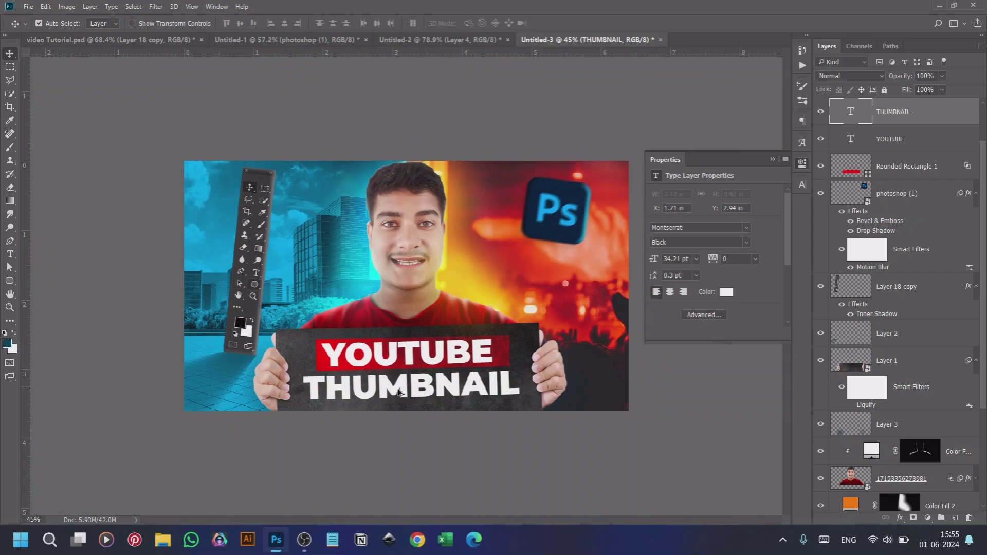
Recolour the rectangle behind the YOUTUBE text to bright green #00ff48
scroll(396, 273, up, 3)
click(859, 174)
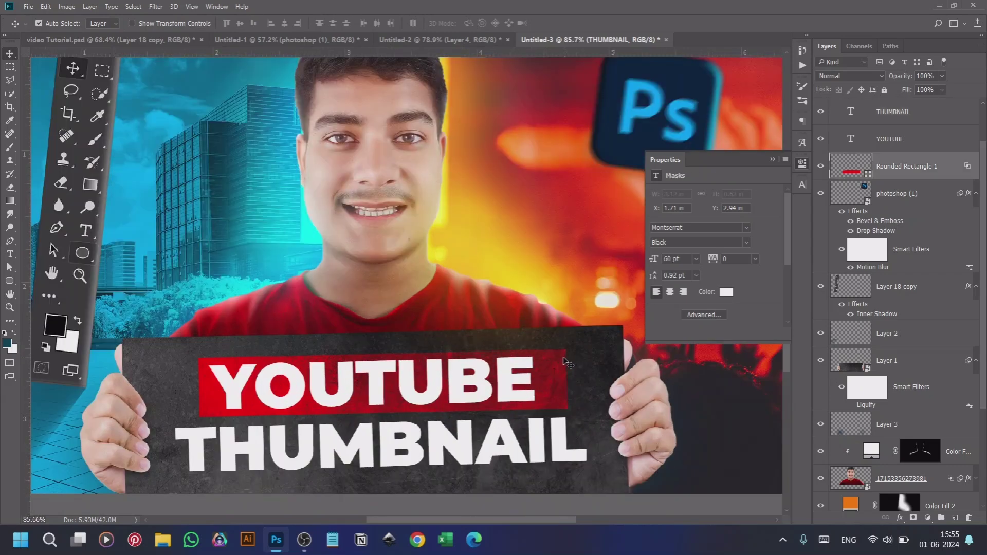
double_click(869, 173)
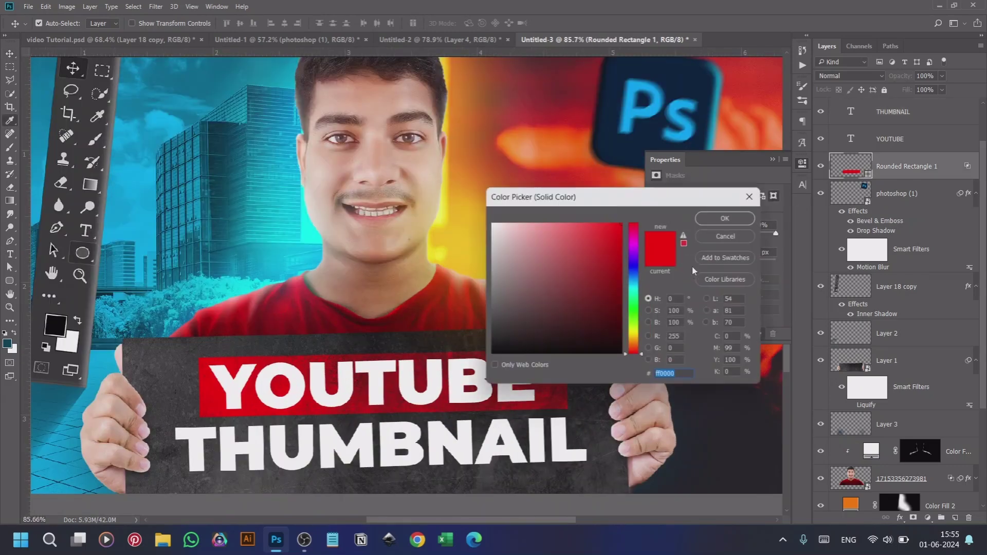
click(629, 333)
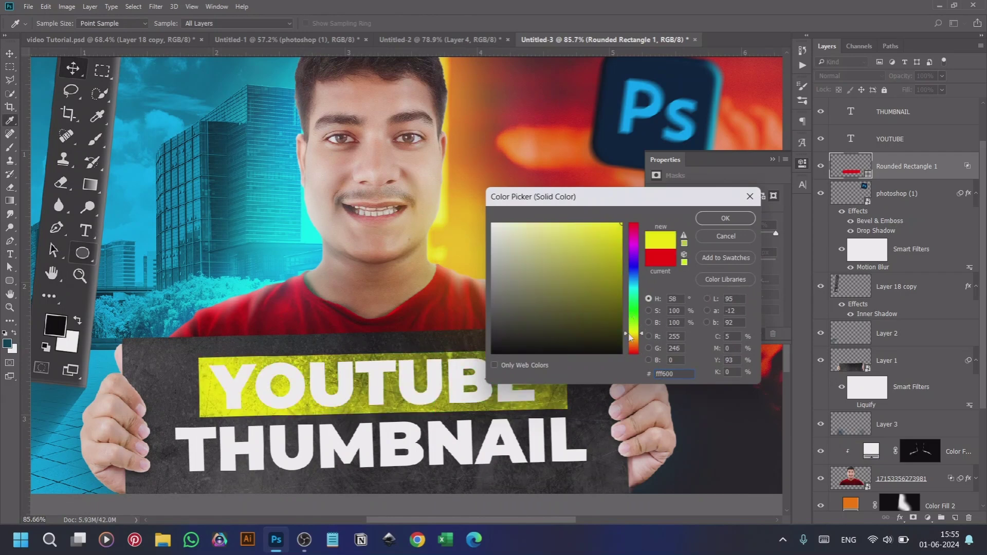
drag(630, 335, 636, 308)
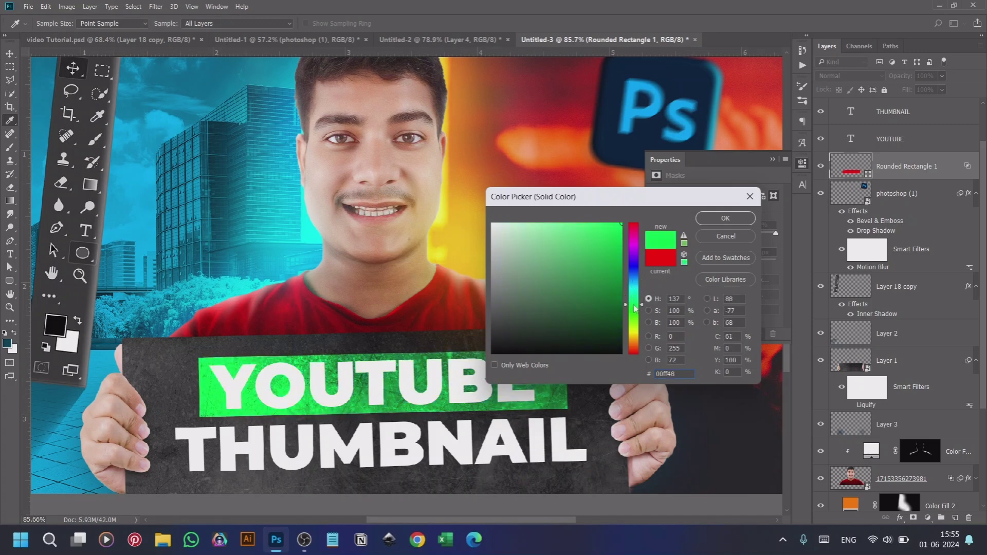
click(725, 218)
key(alt+bracketright)
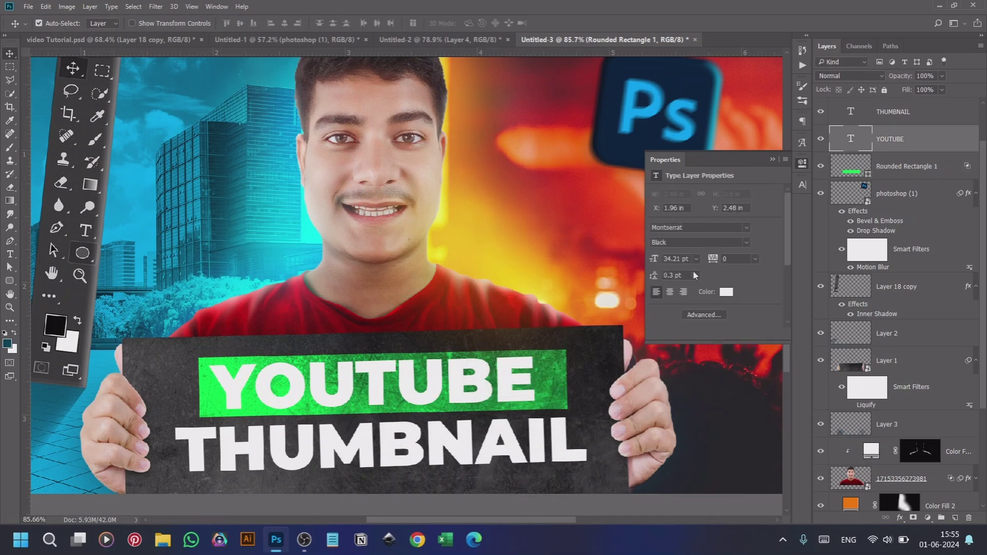
click(726, 292)
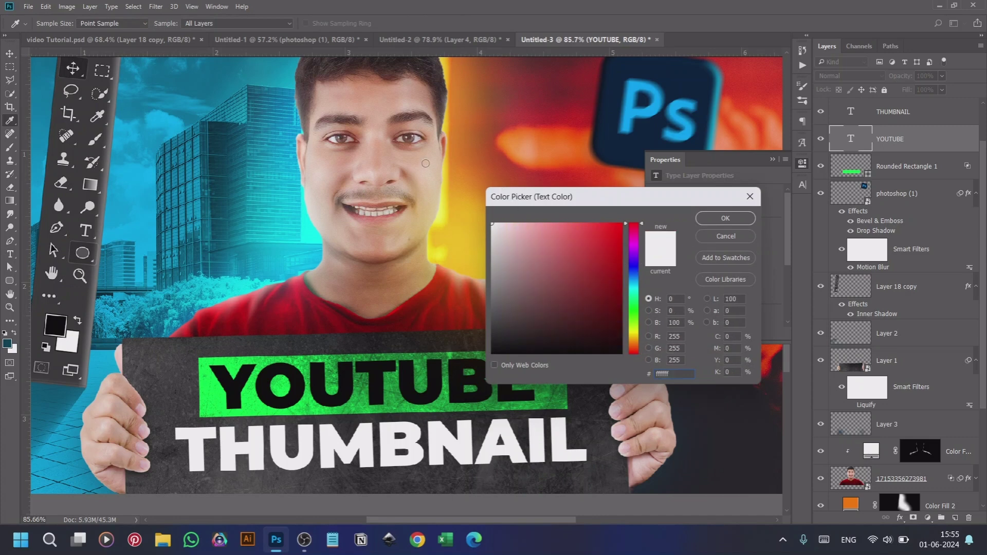
click(725, 236)
Set the fill of the rectangle behind the YOUTUBE text back to red #ff0000
double_click(852, 170)
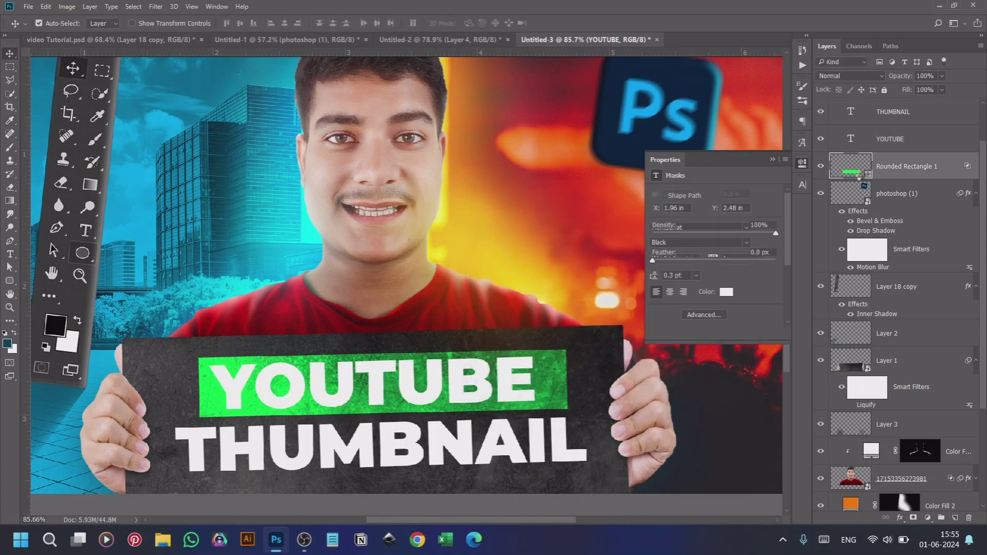
text(ff0000)
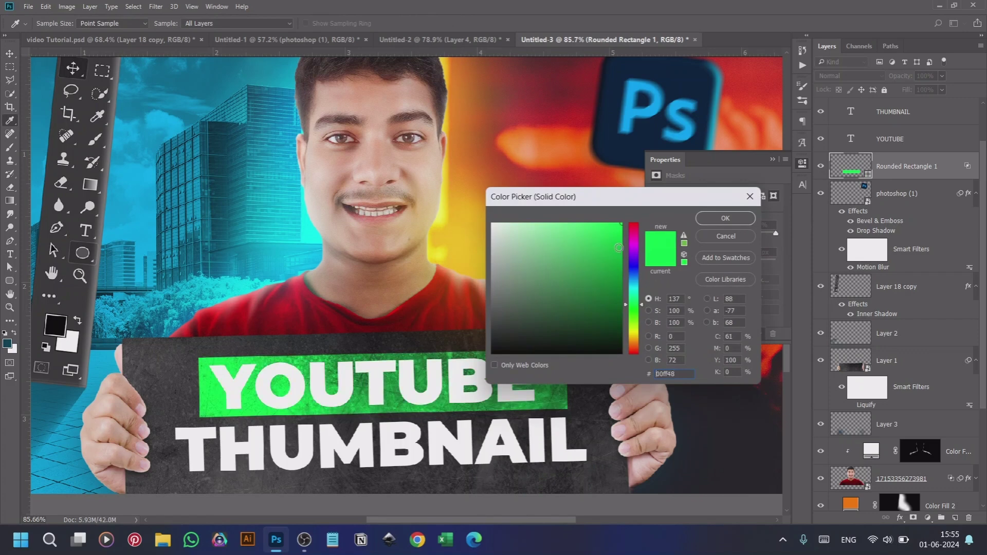
click(713, 218)
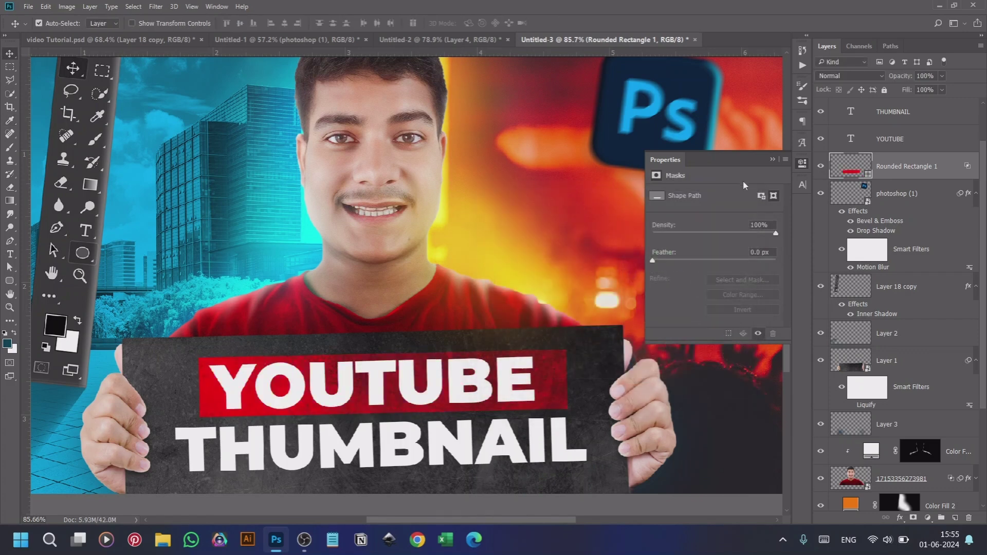
Collapse the floating Properties panel and dock it with the other collapsed panels
drag(773, 159, 773, 165)
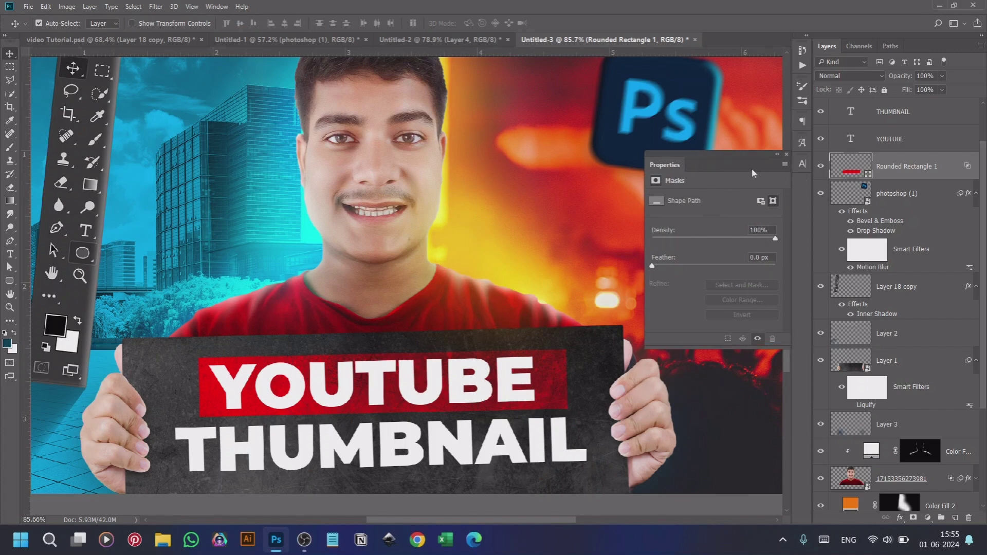
click(777, 154)
click(468, 439)
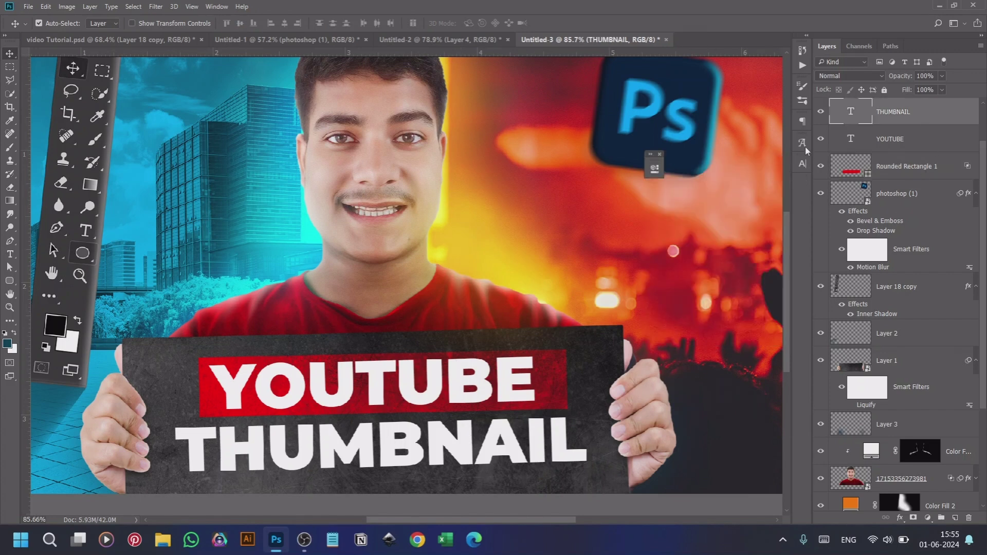
drag(652, 164, 800, 158)
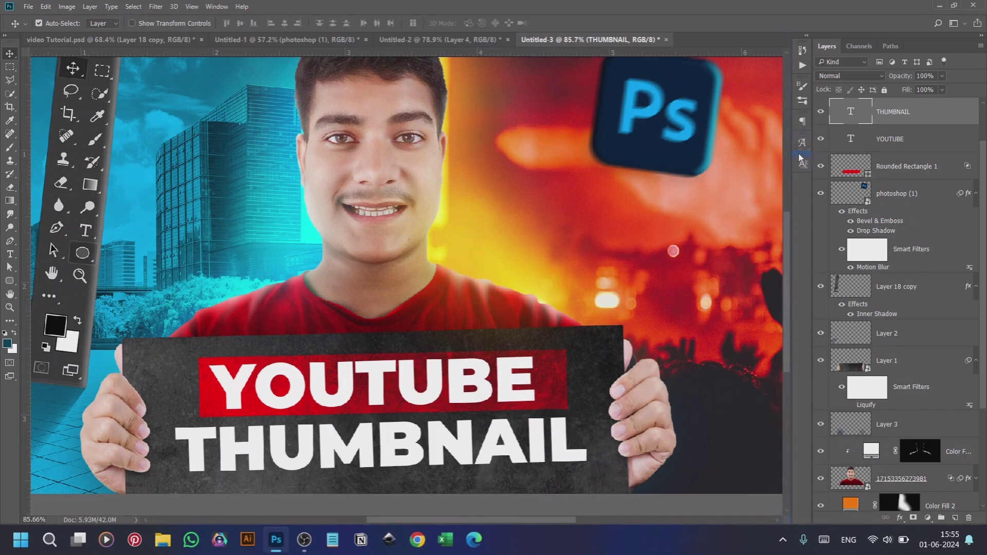
double_click(942, 110)
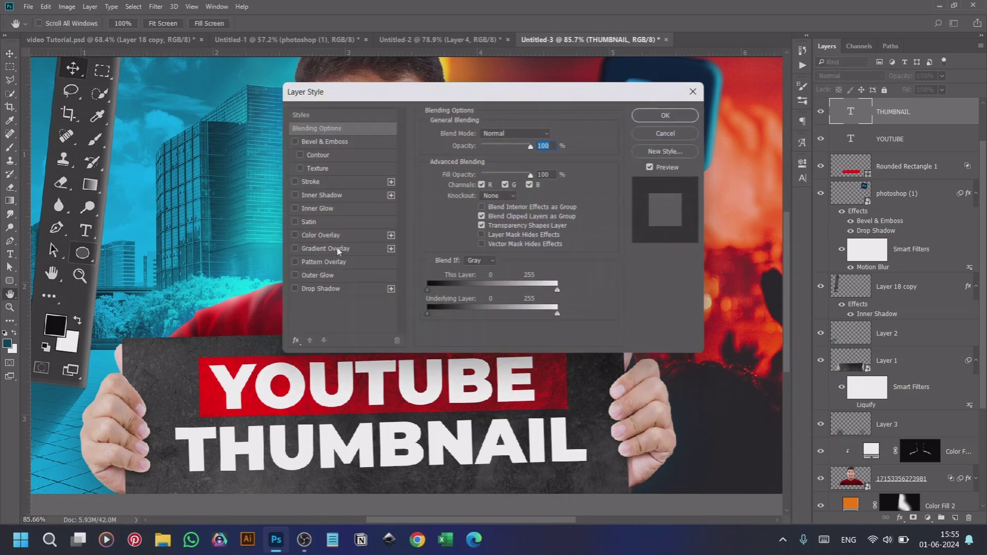
click(337, 249)
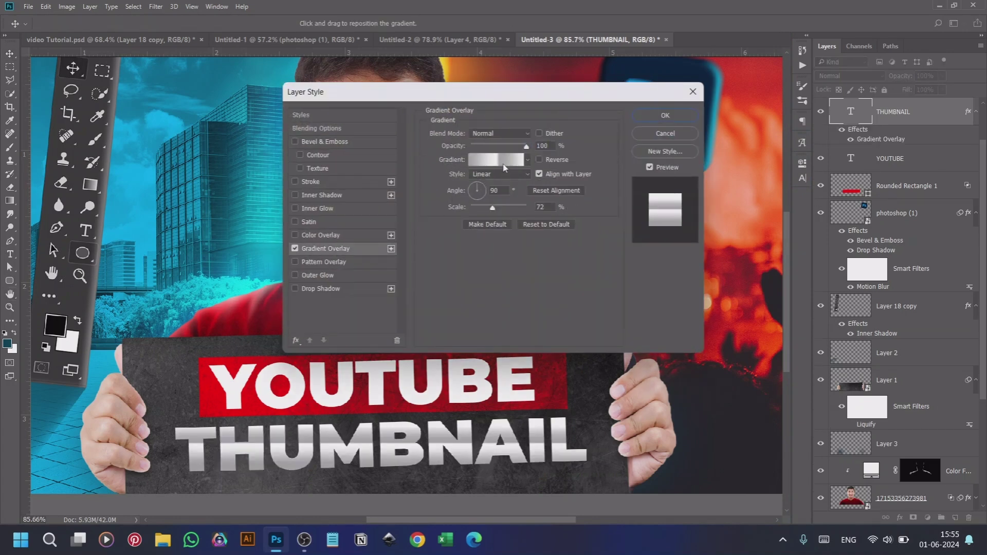
click(679, 133)
Change the colour of the area surrounding the canvas to white
scroll(587, 176, down, 3)
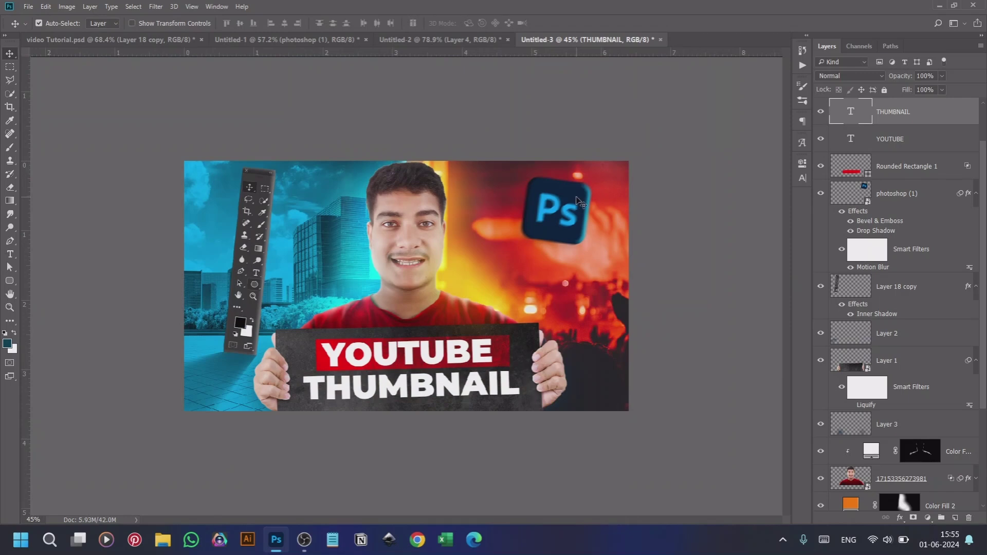
scroll(578, 200, down, 2)
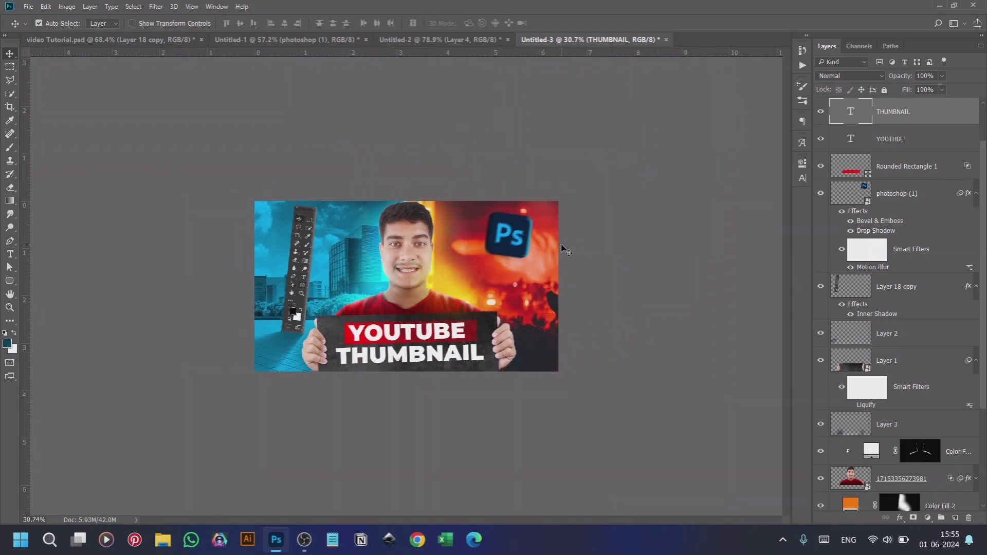
scroll(570, 250, up, 2)
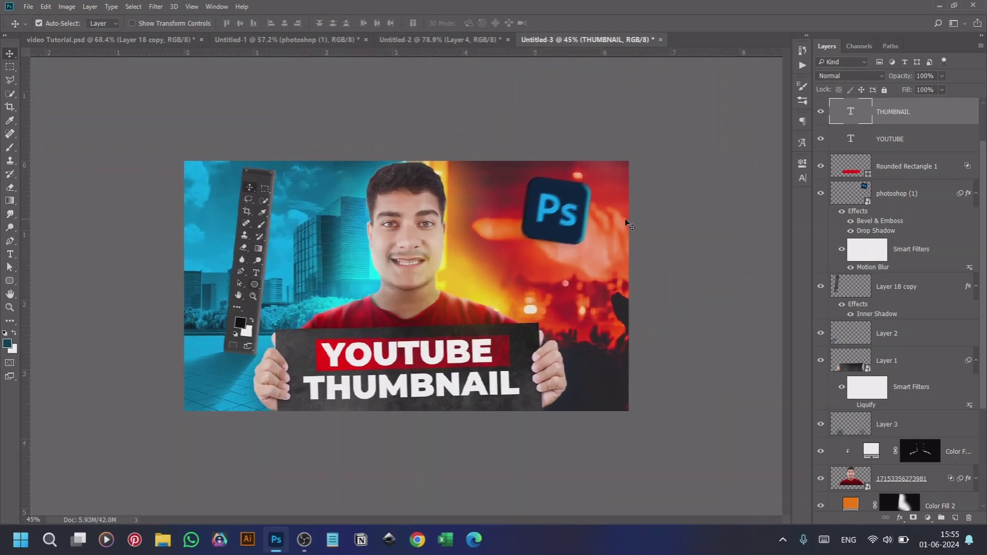
right_click(634, 215)
click(683, 288)
scroll(696, 258, up, 3)
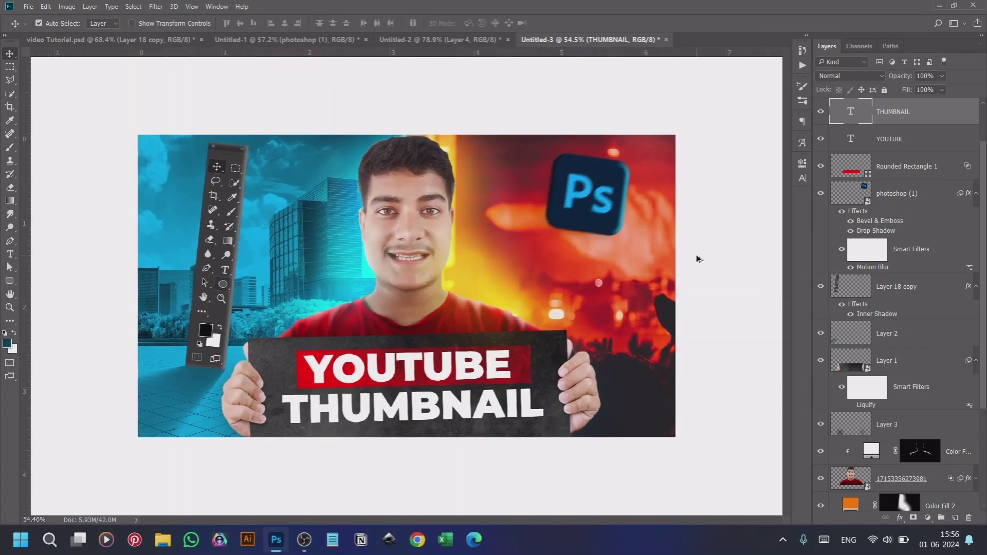
Stamp all visible layers into a new layer above Color Fill 4 and convert it to a smart object
scroll(593, 202, down, 2)
scroll(514, 260, up, 3)
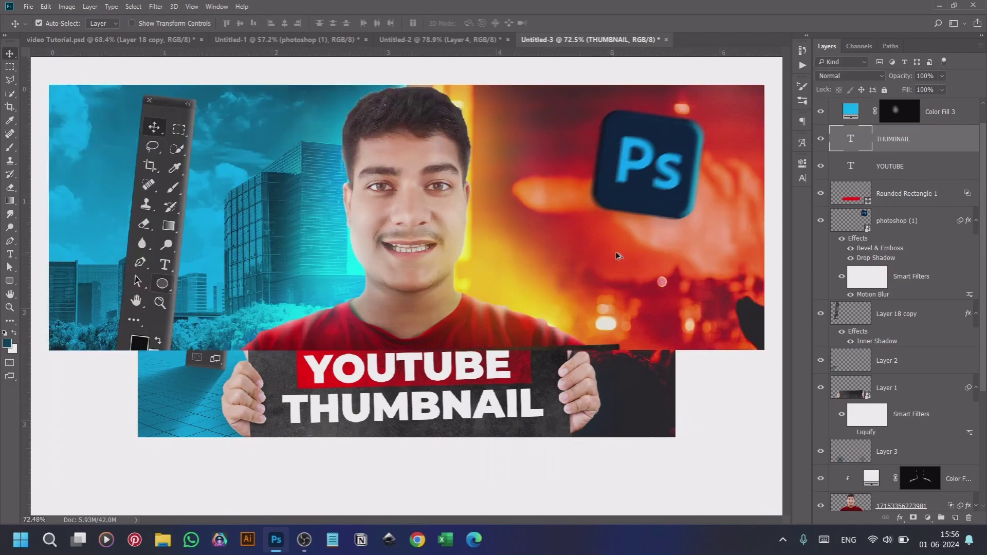
scroll(481, 238, down, 3)
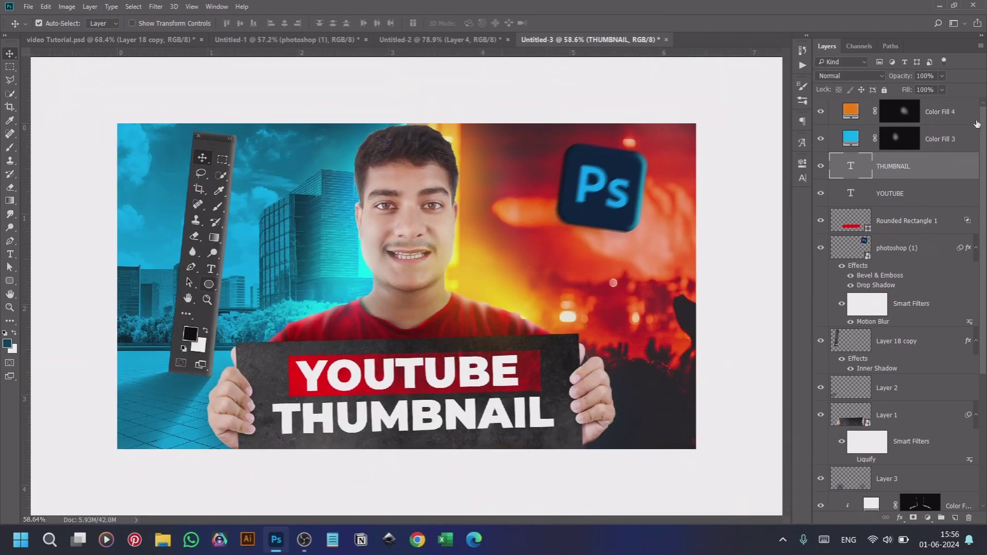
click(971, 114)
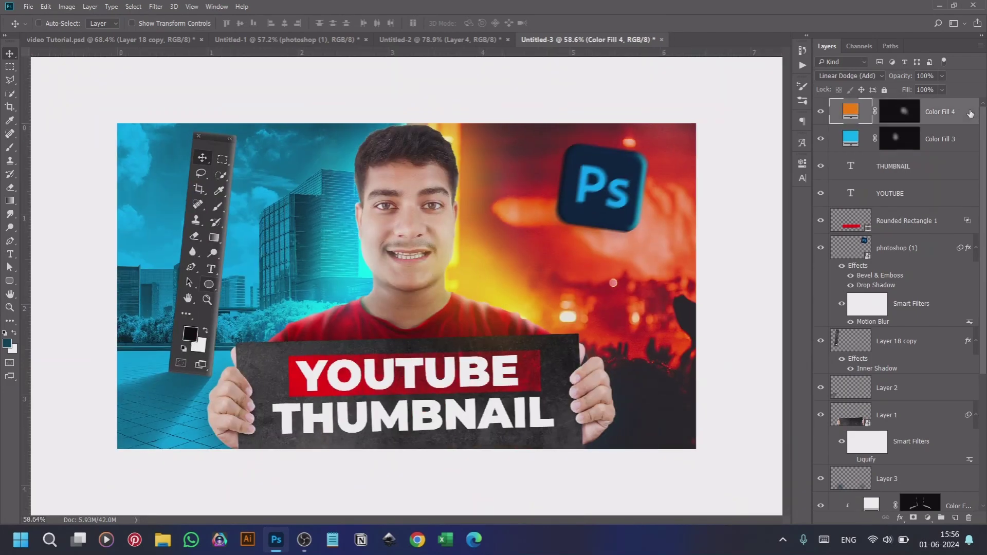
key(ctrl+alt+shift+e)
key(ctrl+plus)
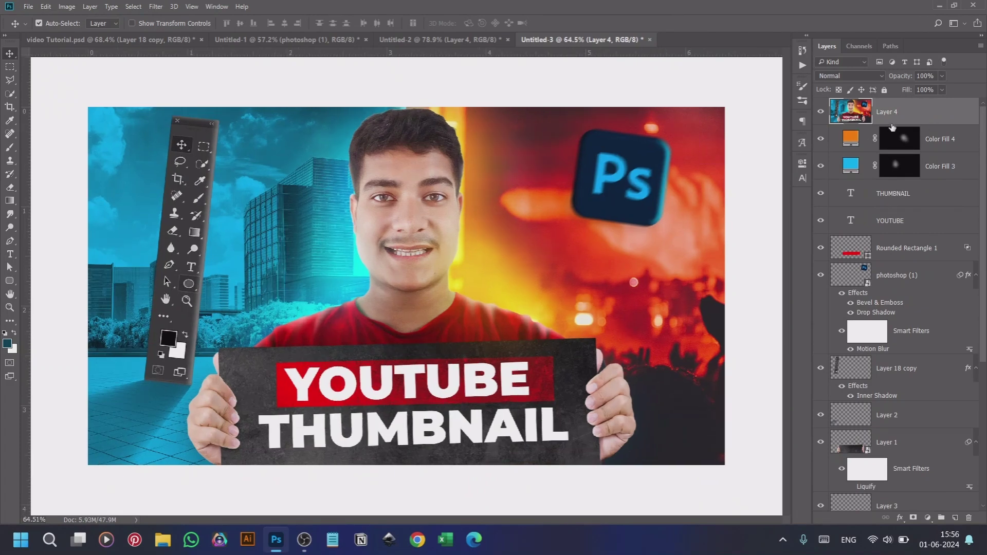
right_click(915, 113)
click(688, 221)
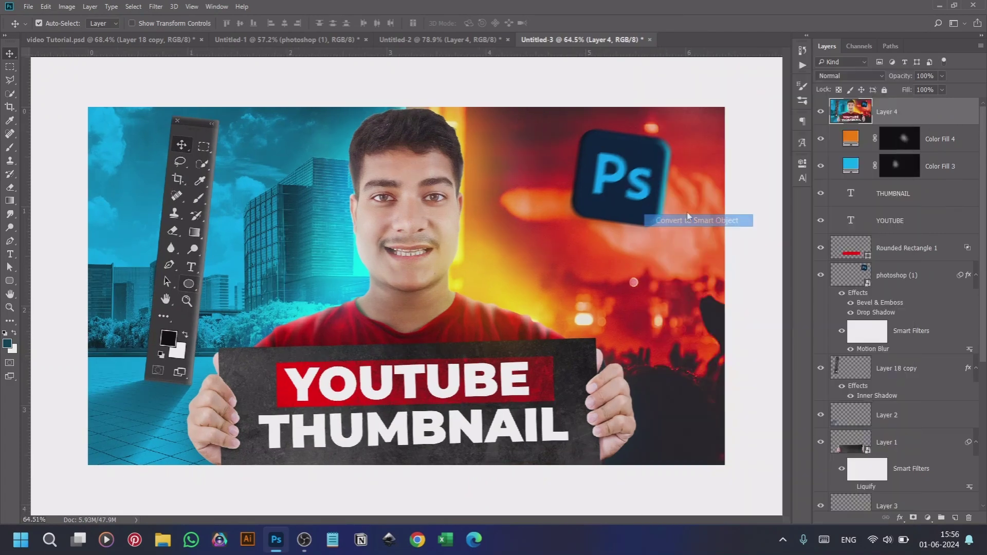
Apply the Camera Raw Filter to the merged smart object using the Thumbnail user preset
click(155, 7)
click(173, 81)
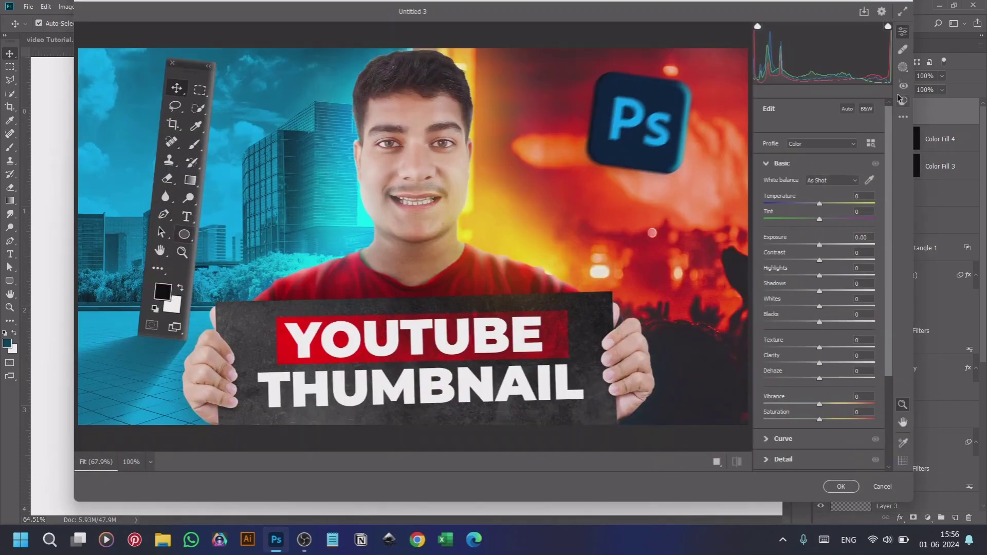
click(907, 104)
click(831, 166)
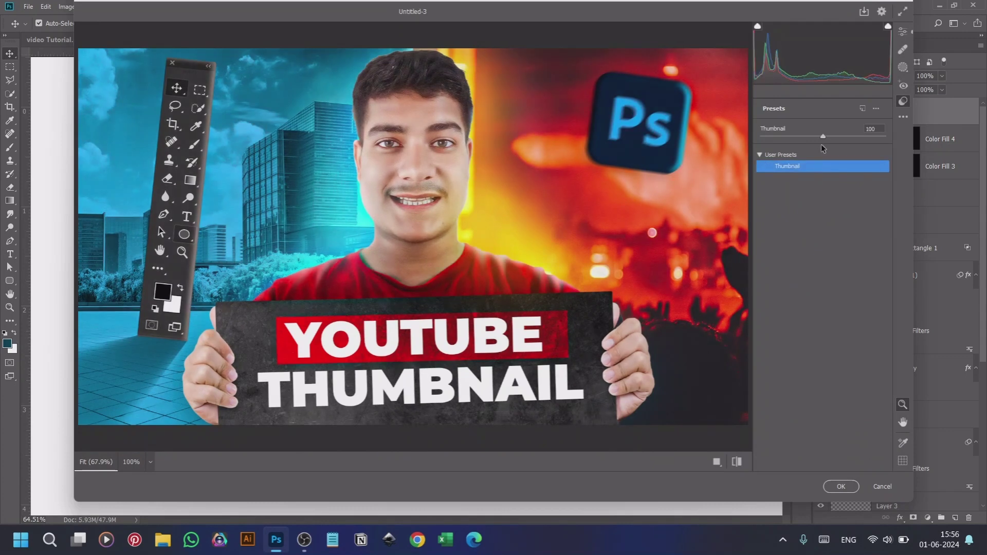
drag(823, 137, 822, 138)
click(842, 487)
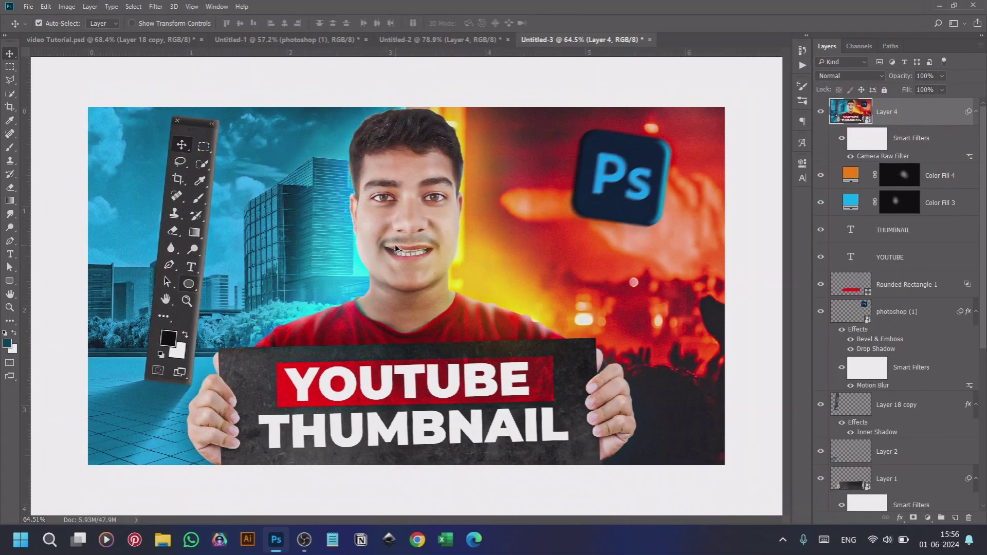
scroll(396, 249, up, 1)
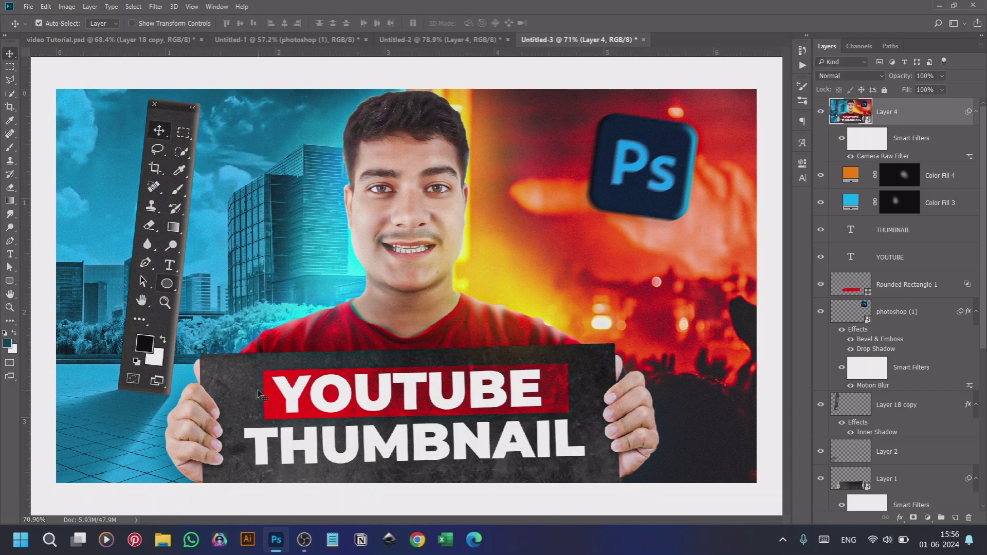
click(307, 539)
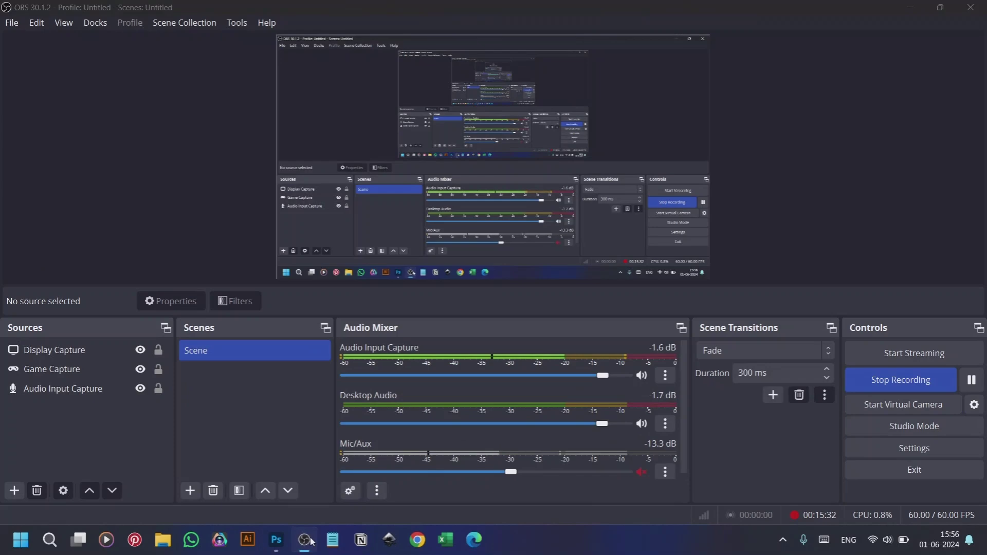
click(304, 539)
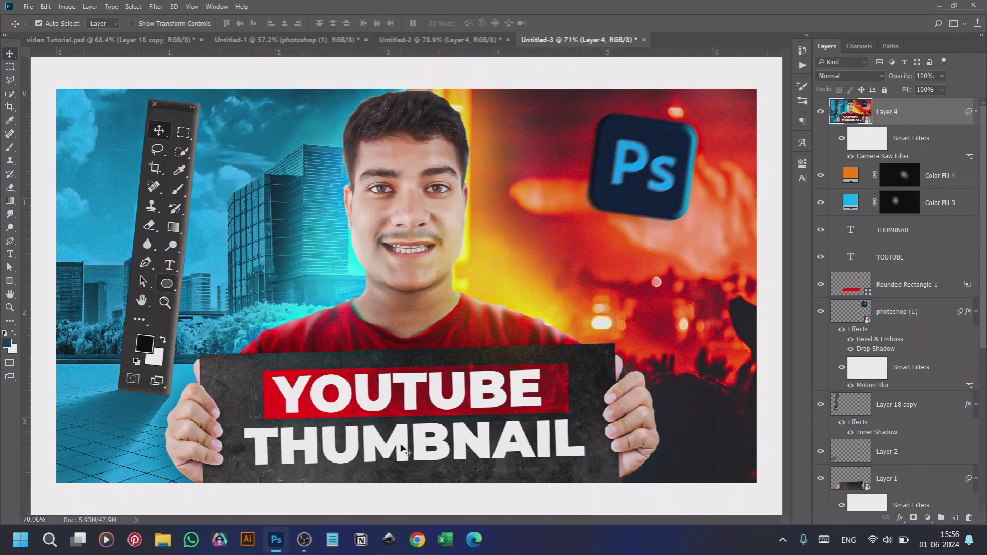